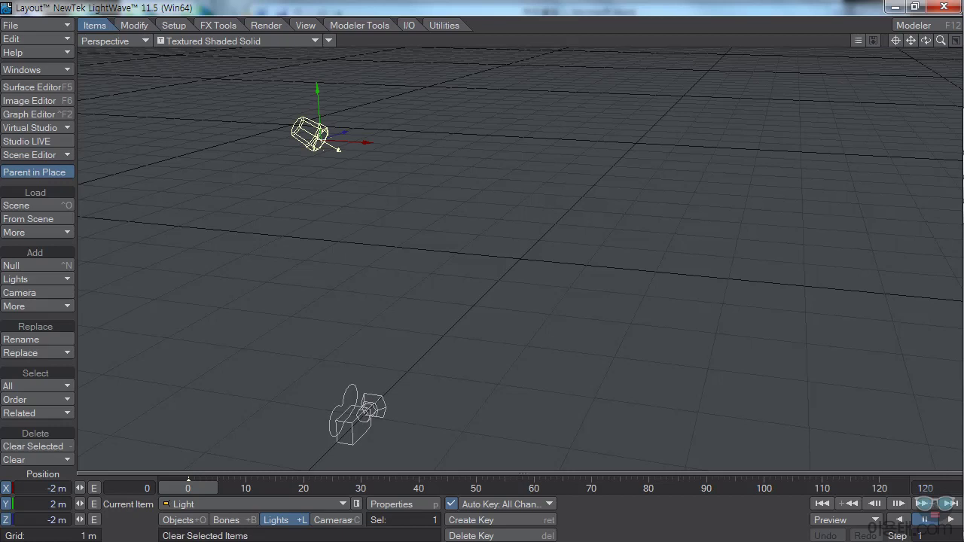
Move the light to about X -1.97 m, Y 2.02 m, Z -2.13 m and activate the Rotate tool
mouse_move(317, 89)
mouse_down()
mouse_move(319, 110)
mouse_move(317, 88)
mouse_up()
drag(366, 141, 340, 133)
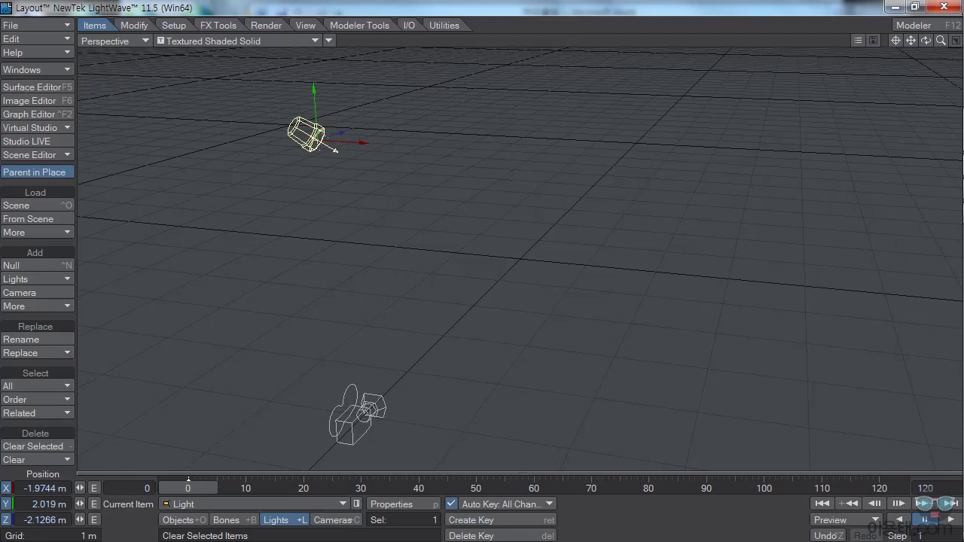
click(134, 25)
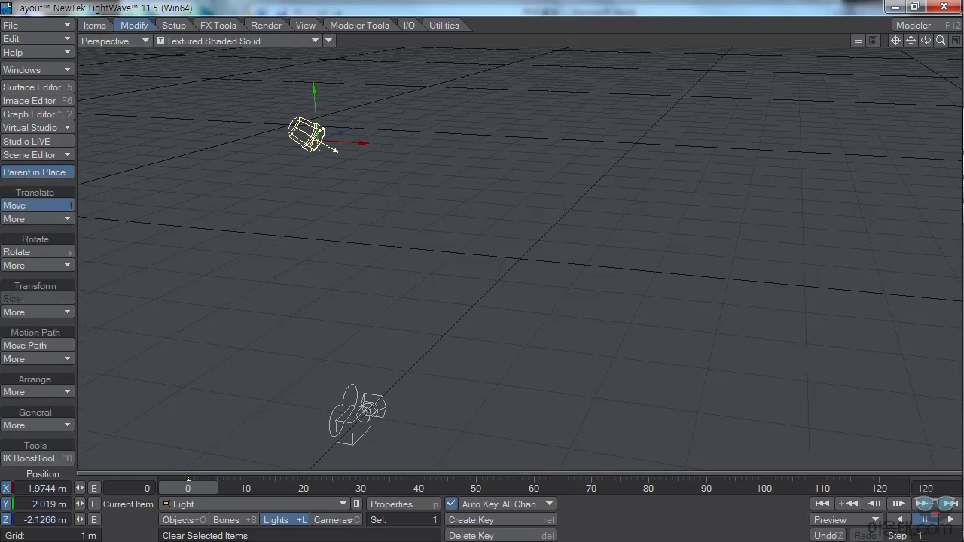
key(y)
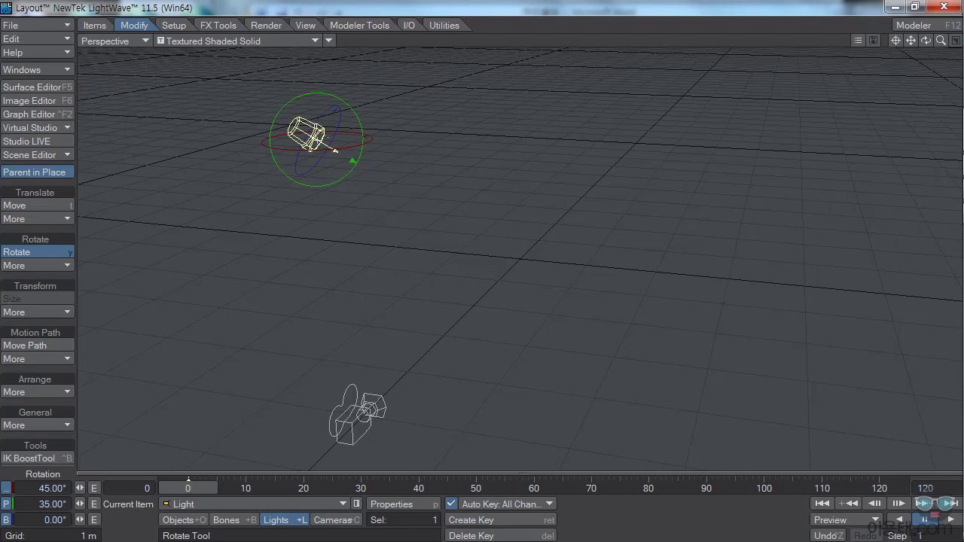
Load the 페트병 scene file from the 학습자료 folder, with the file filter set to All Files
click(30, 24)
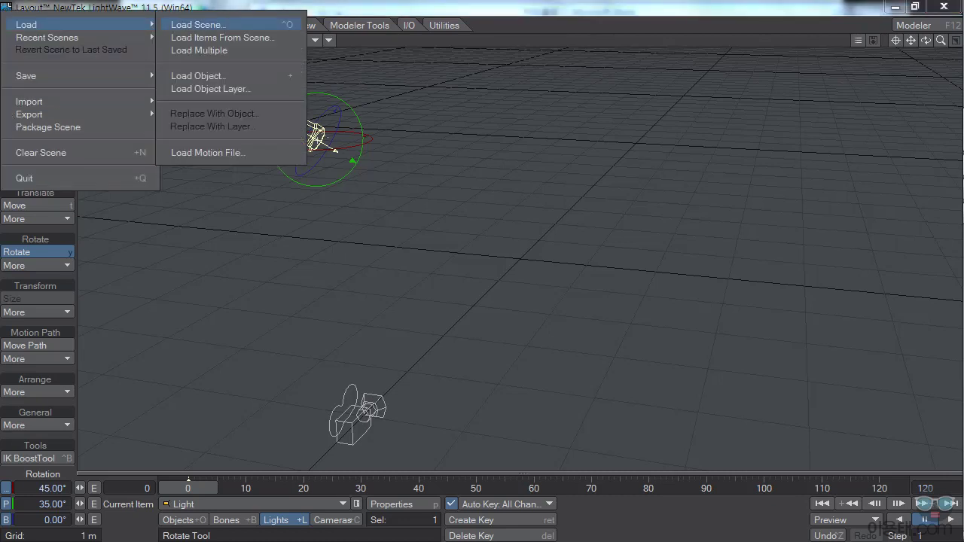
click(198, 25)
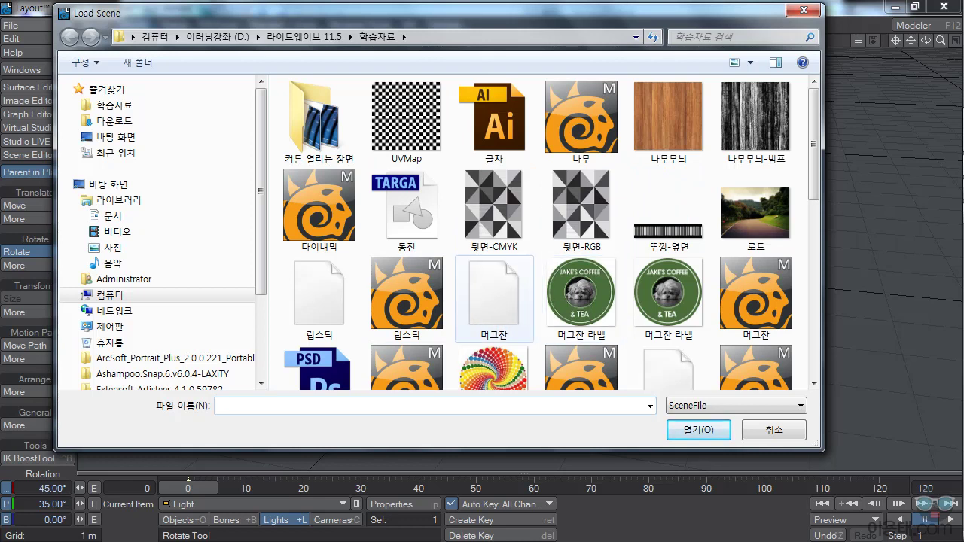
scroll(670, 211, down, 5)
scroll(663, 226, down, 1)
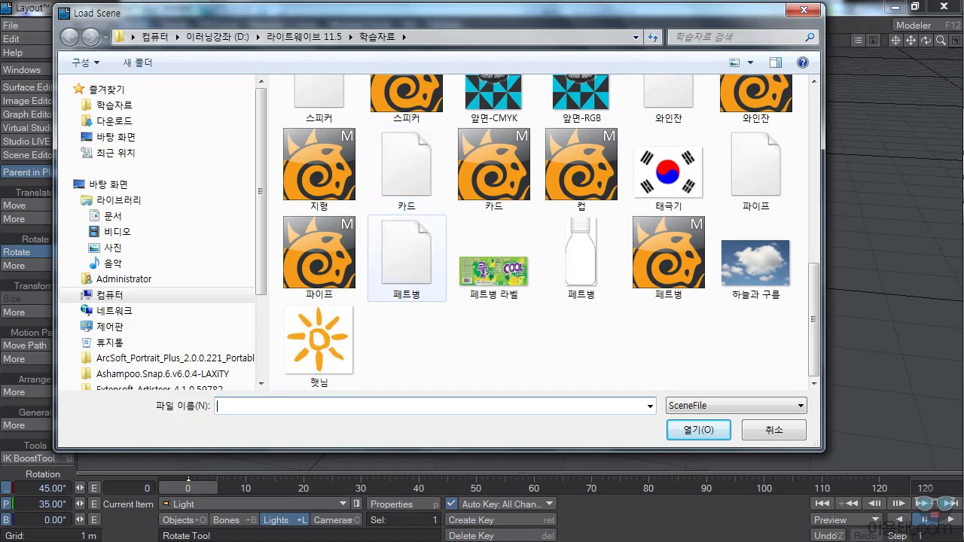
click(737, 406)
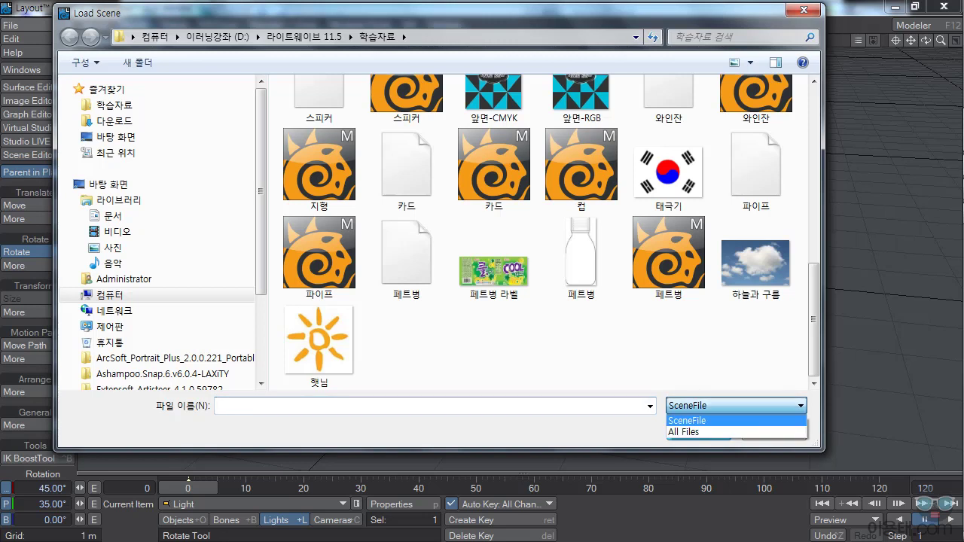
click(683, 431)
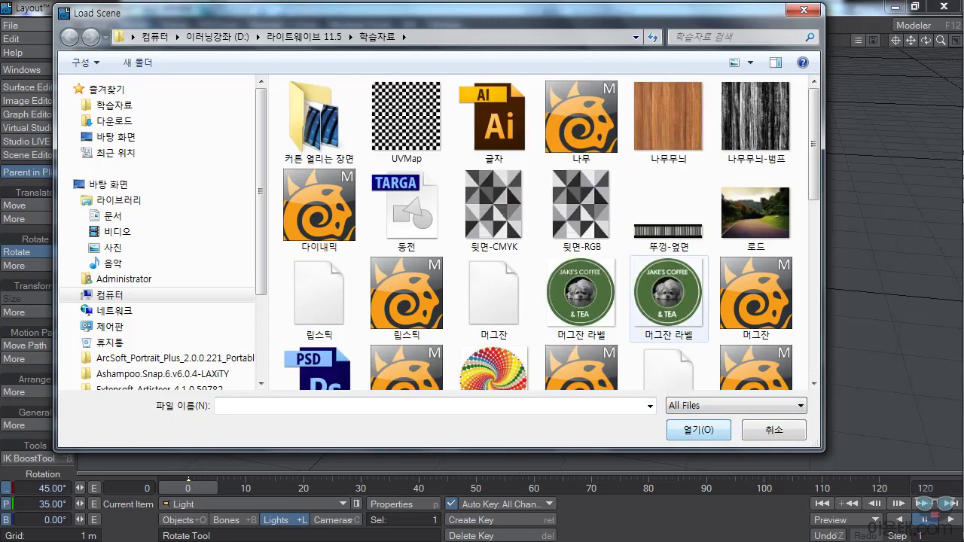
scroll(670, 299, down, 5)
scroll(667, 181, down, 3)
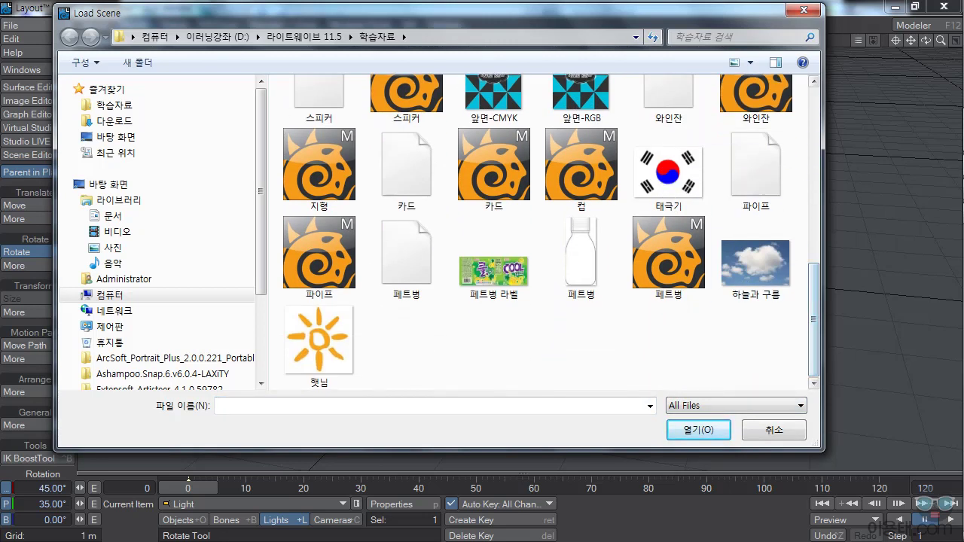
click(407, 253)
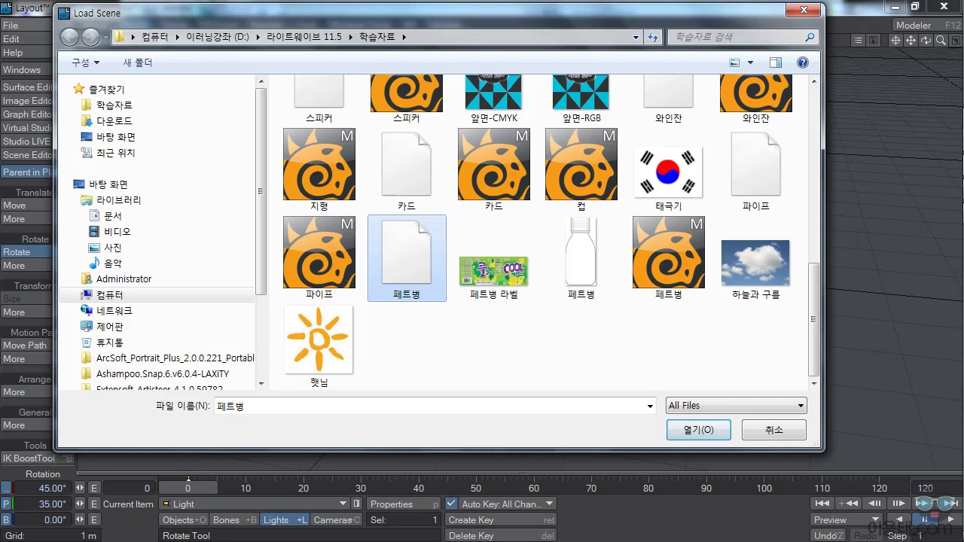
click(698, 430)
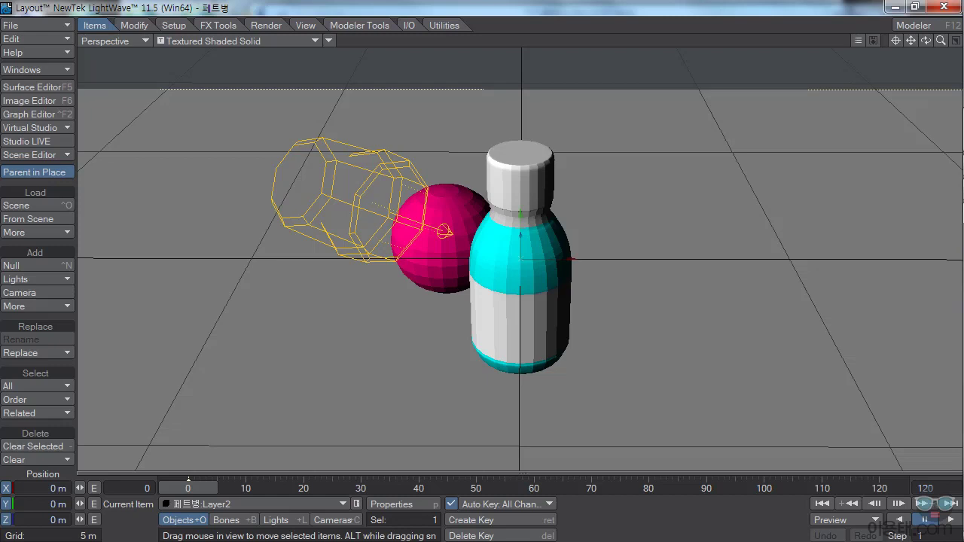
click(30, 25)
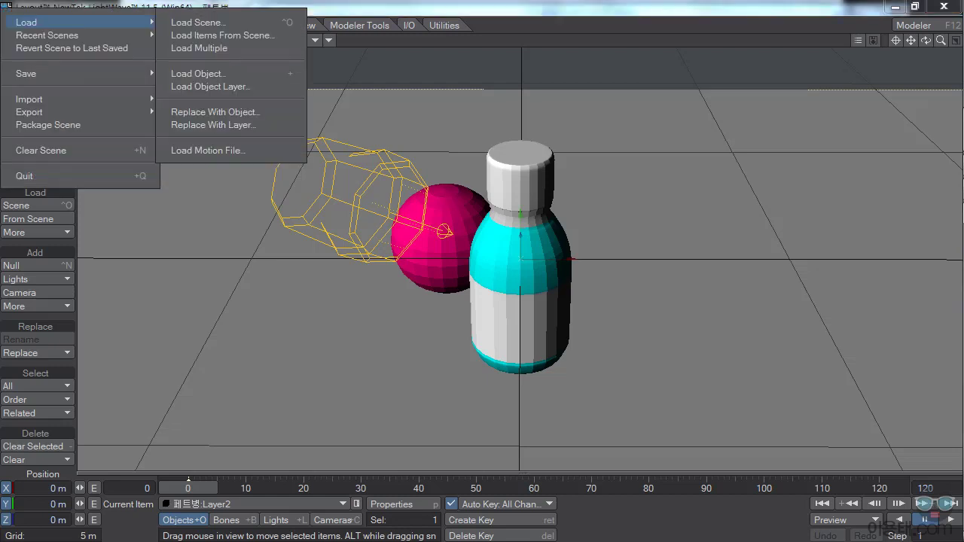
mouse_move(45, 74)
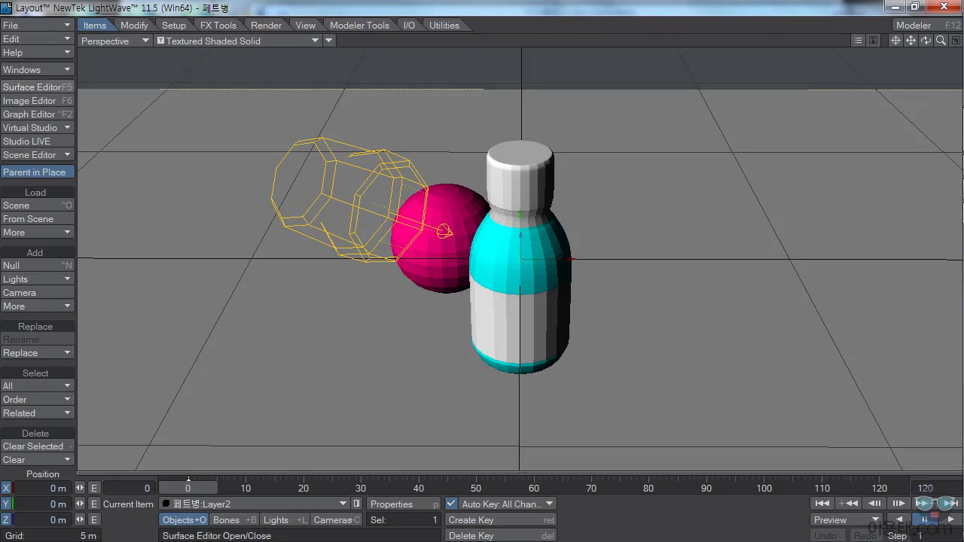
In the Surface Editor, set the Default surface's transparency to 85% and enable its smoothing
click(30, 87)
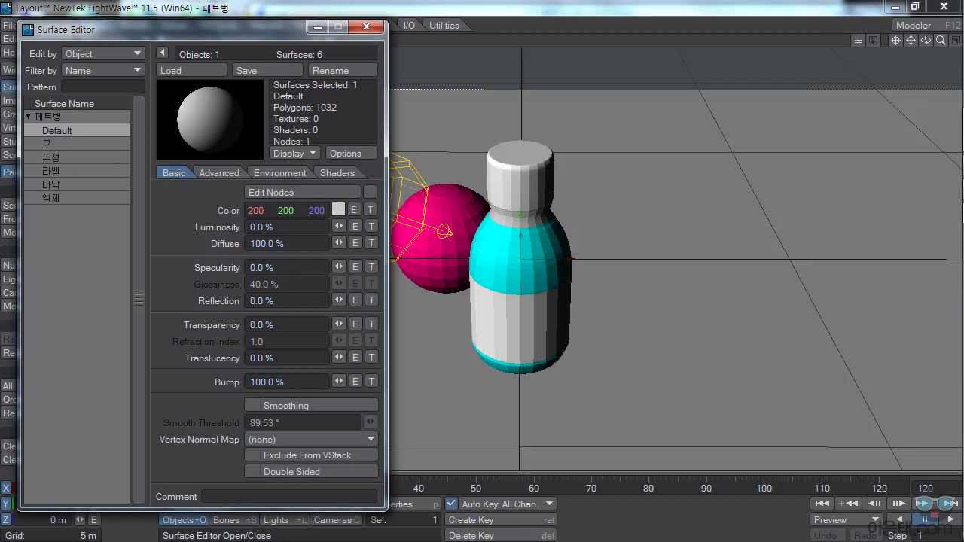
drag(188, 30, 168, 24)
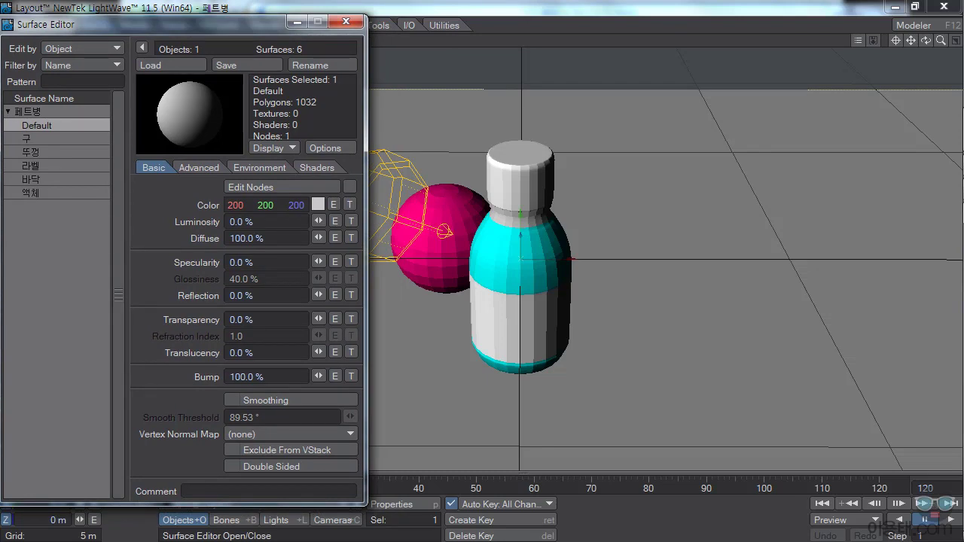
click(266, 319)
text(85)
key(Return)
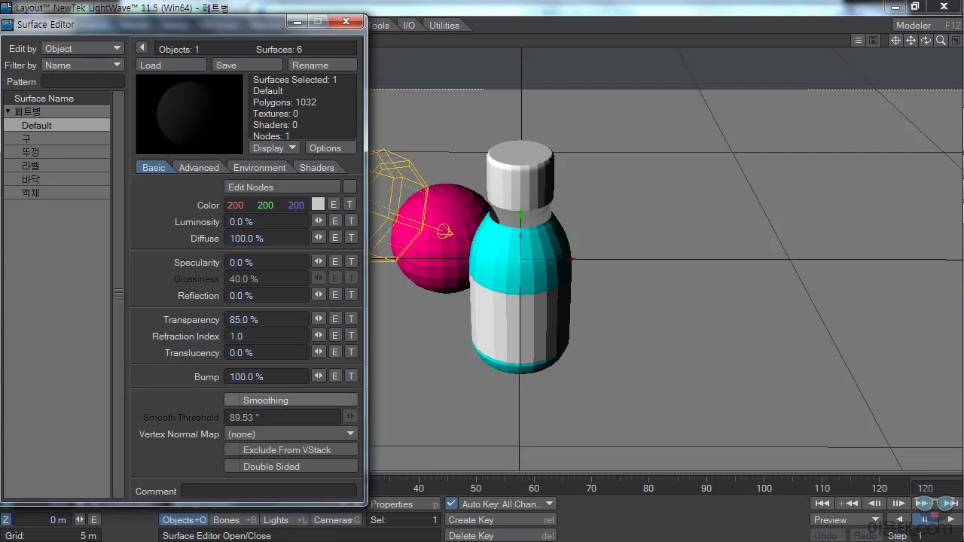
click(265, 400)
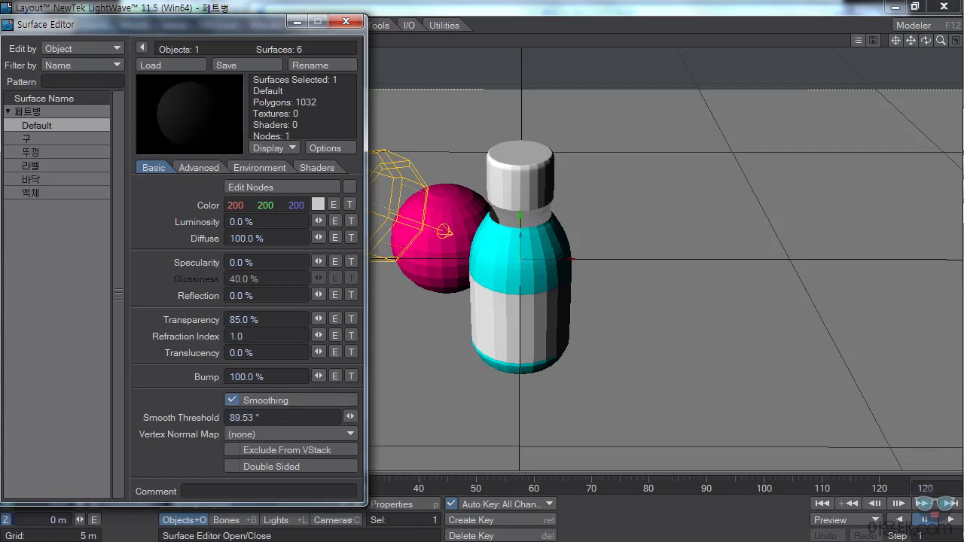
Set the Default surface's reflection to 35%
click(265, 295)
text(35)
key(Tab)
click(260, 319)
Set the Default surface's reflection options to Ray Tracing + Spherical Map, with the road image 로드.jpg as its reflection map
click(259, 167)
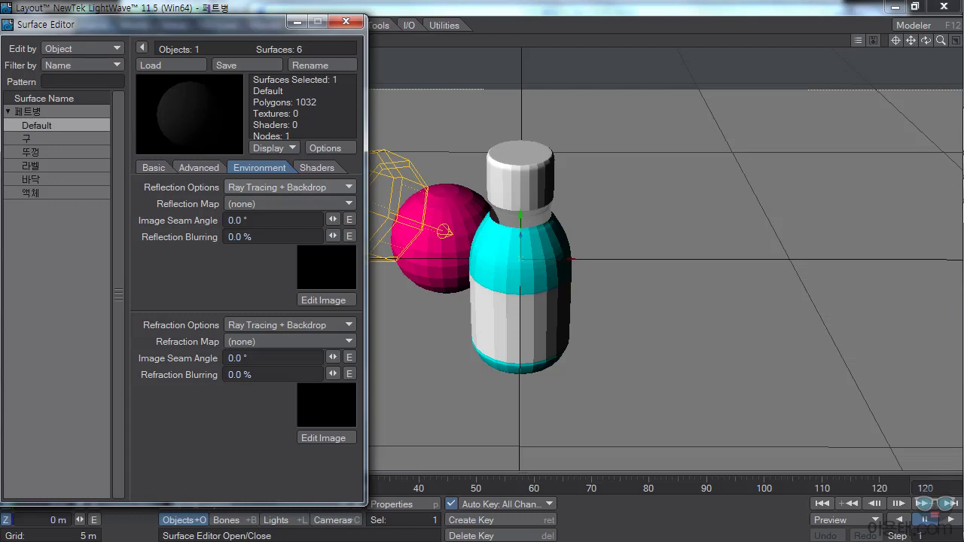
click(290, 187)
click(248, 211)
click(249, 204)
click(245, 215)
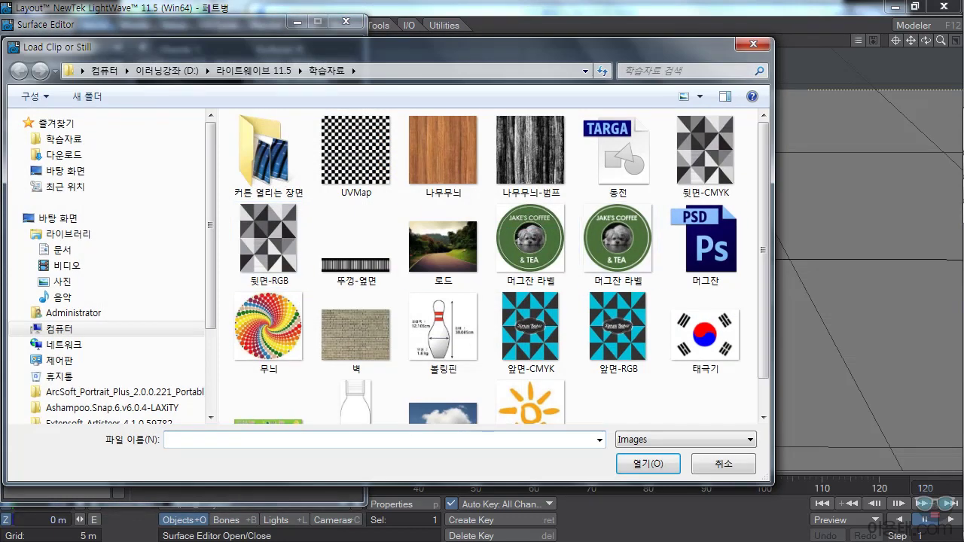
double_click(444, 241)
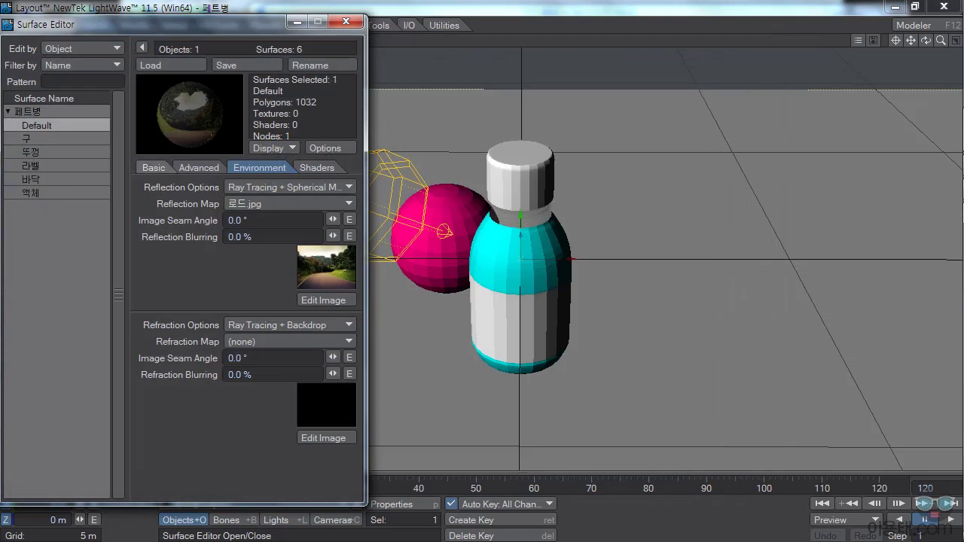
Switch the perspective viewport to VPR rendering, and arrange the Surface Editor on its basic settings clear of the bottle
click(154, 167)
drag(180, 24, 198, 146)
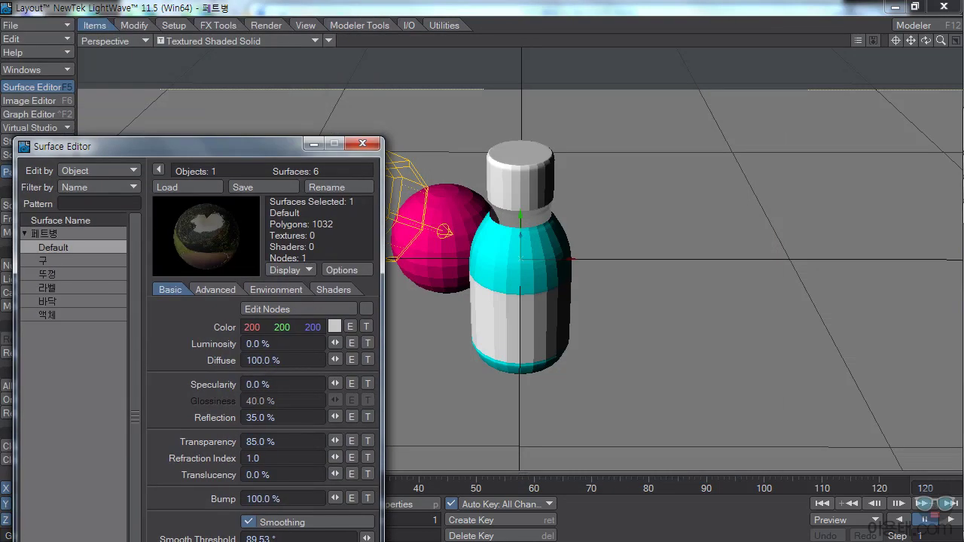
click(226, 41)
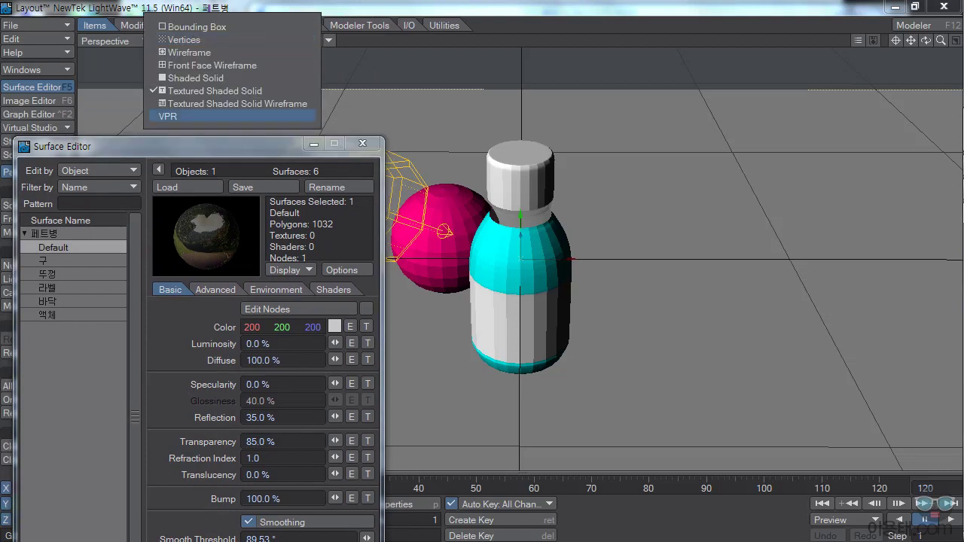
click(168, 116)
drag(113, 147, 103, 38)
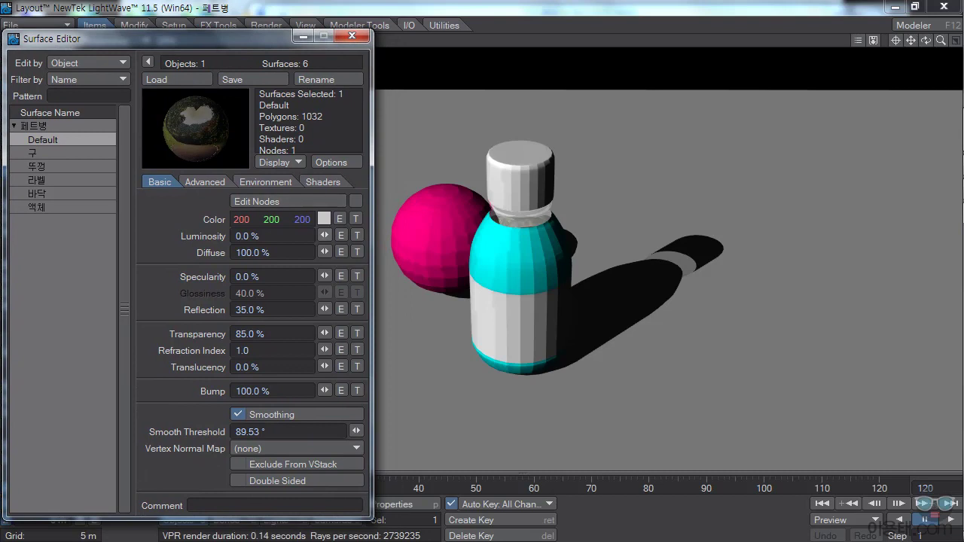
Enable smoothing on the sphere's 구 surface and set its reflection to 75%
click(63, 153)
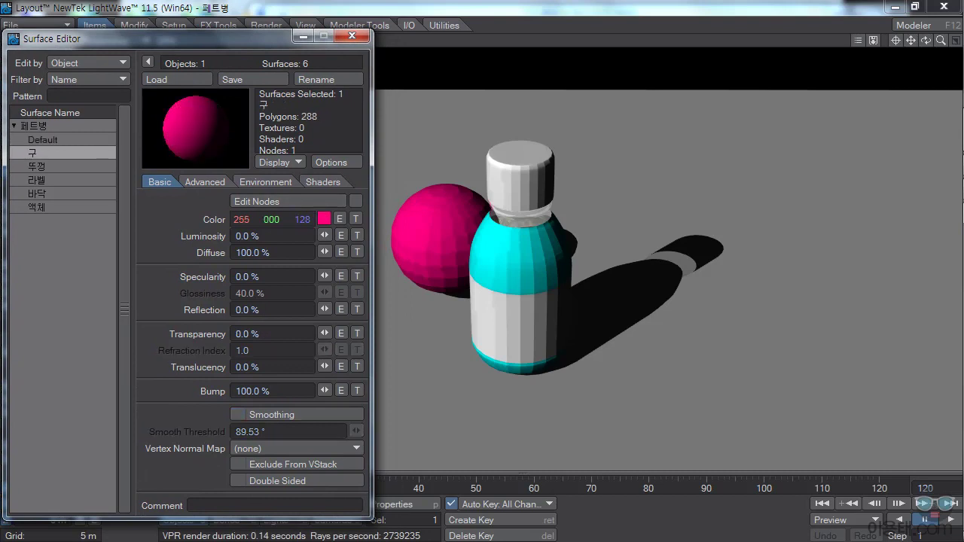
click(259, 414)
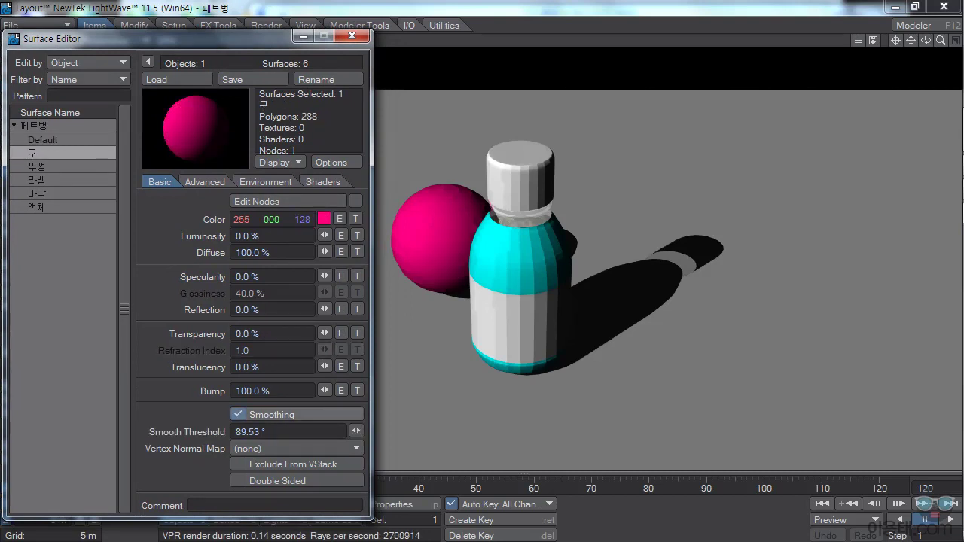
click(247, 309)
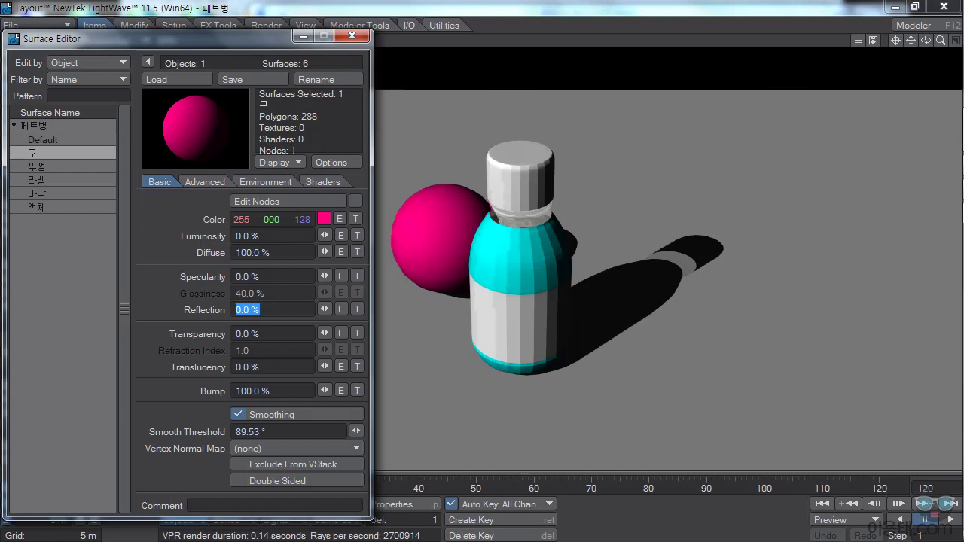
text(75)
key(Tab)
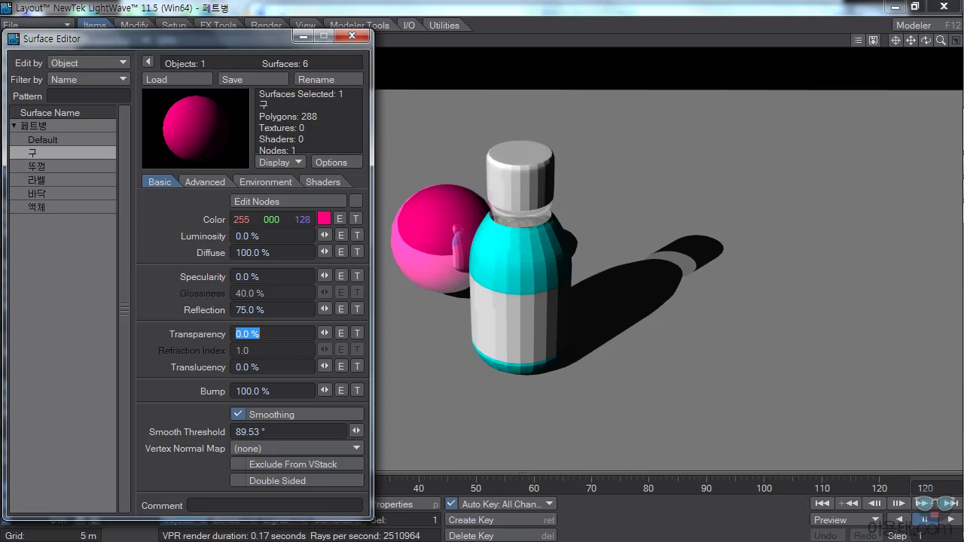
Set the 구 surface's reflection options to Ray Tracing + Spherical Map, with 로드.jpg as its reflection map
click(265, 182)
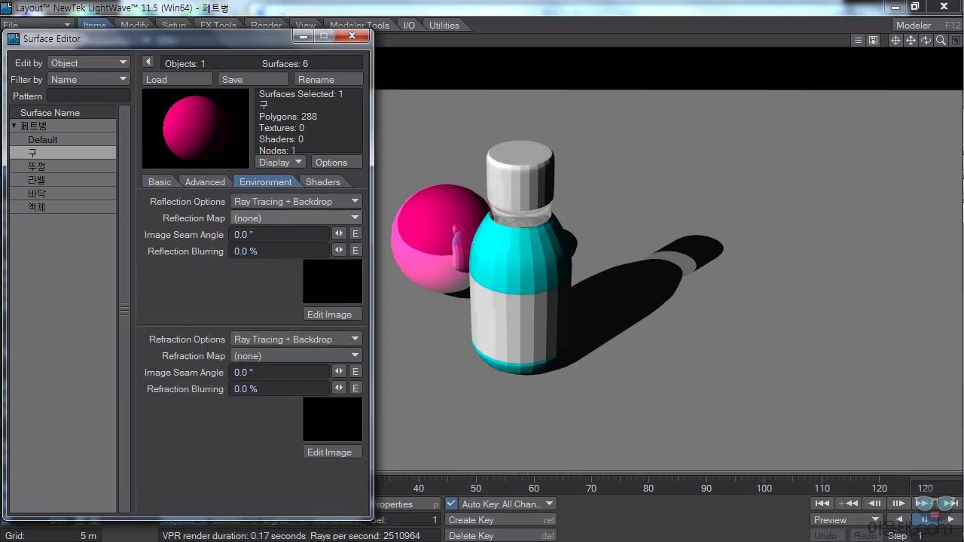
click(294, 201)
click(259, 230)
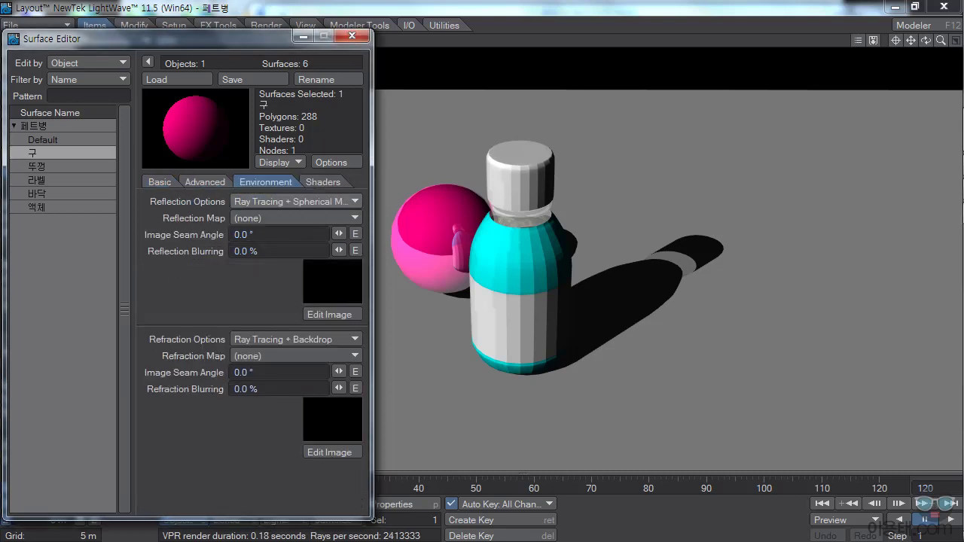
click(294, 218)
click(254, 231)
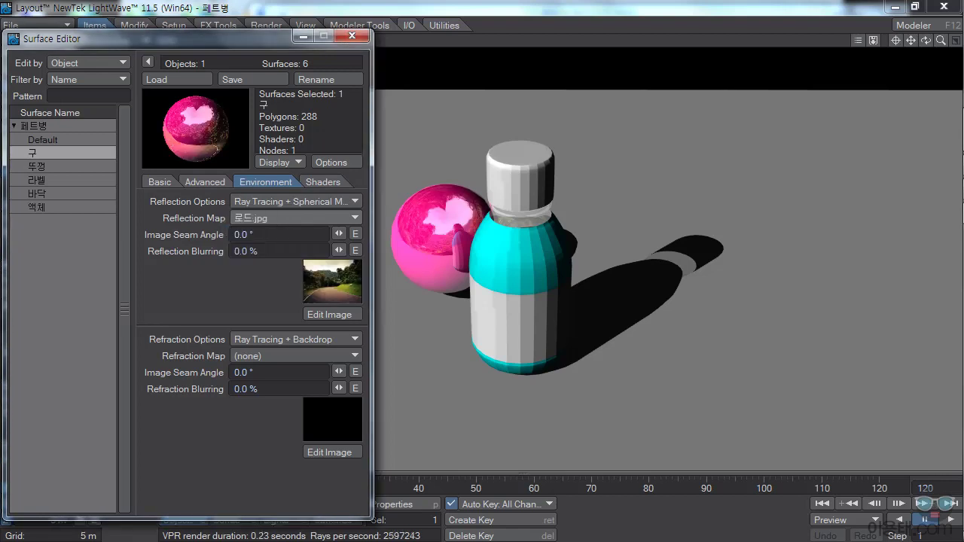
click(159, 181)
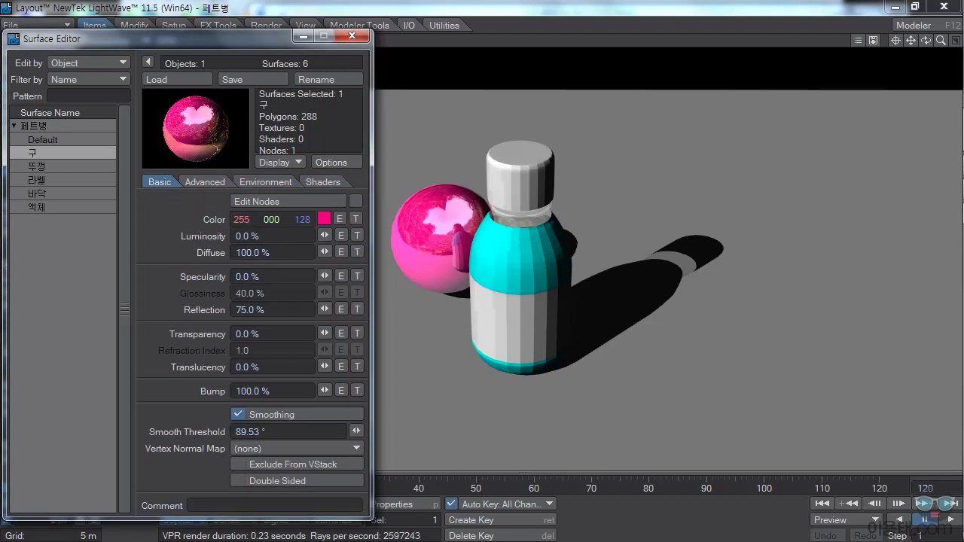
Enable smoothing on the cap's 뚜껑 surface and open its bump texture for editing
click(64, 167)
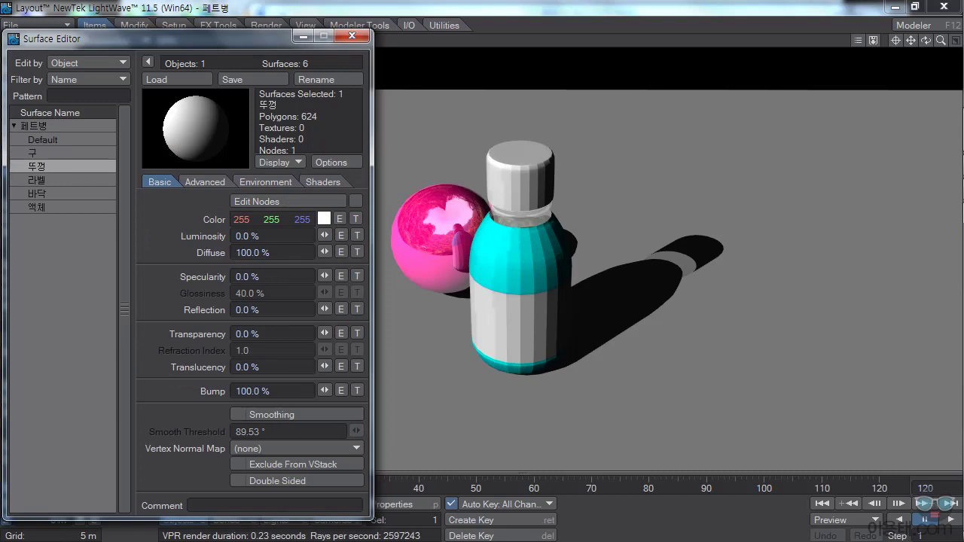
click(272, 414)
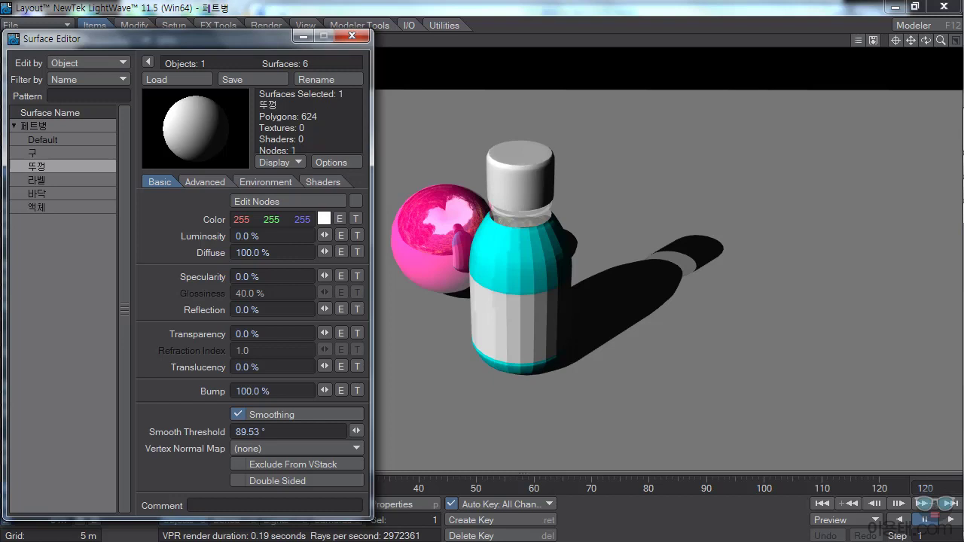
click(355, 391)
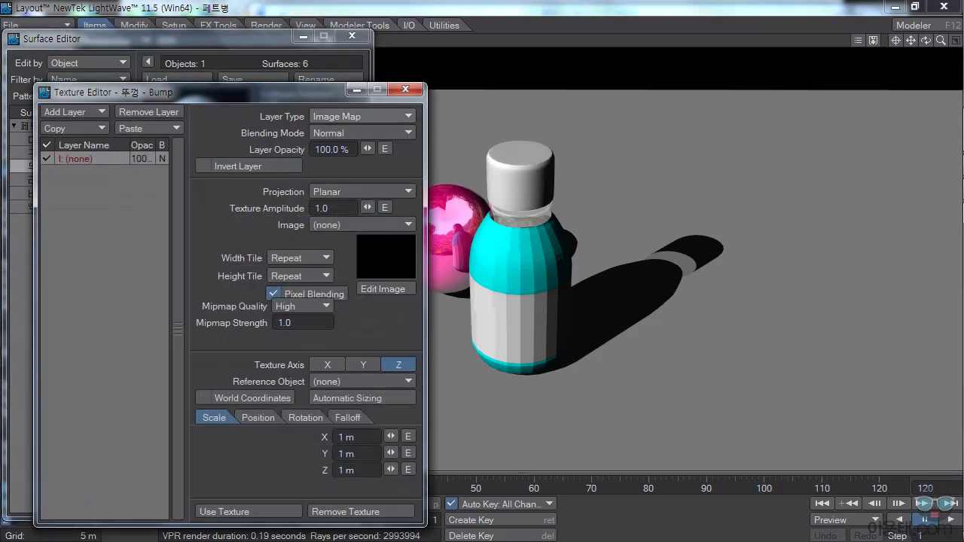
Load 페트병 라벨.jpg as the image of the cap's bump texture
click(361, 224)
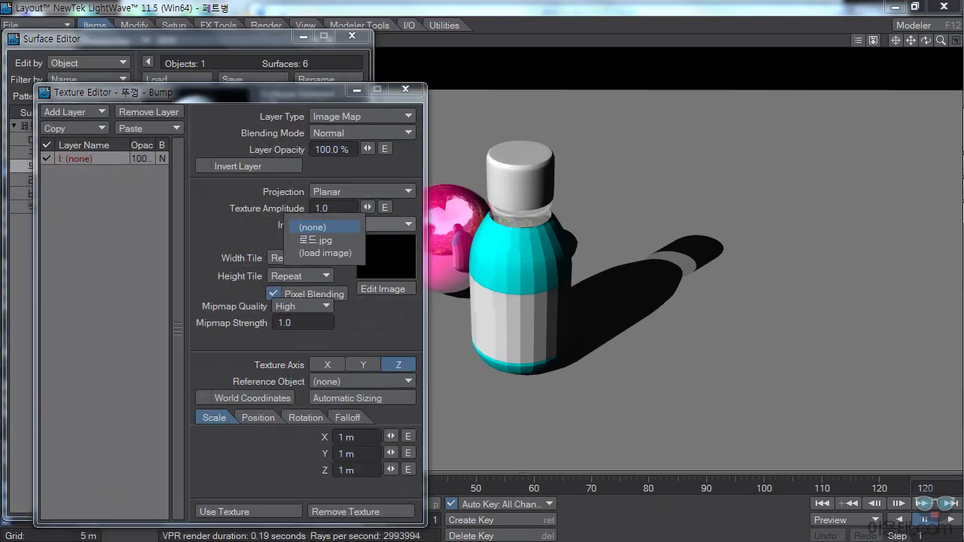
click(344, 251)
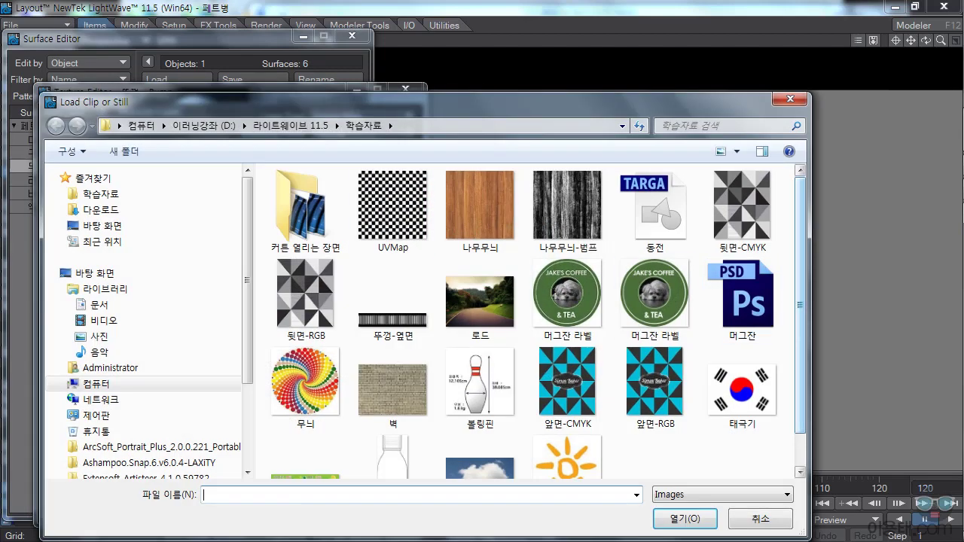
scroll(800, 316, down, 1)
click(305, 436)
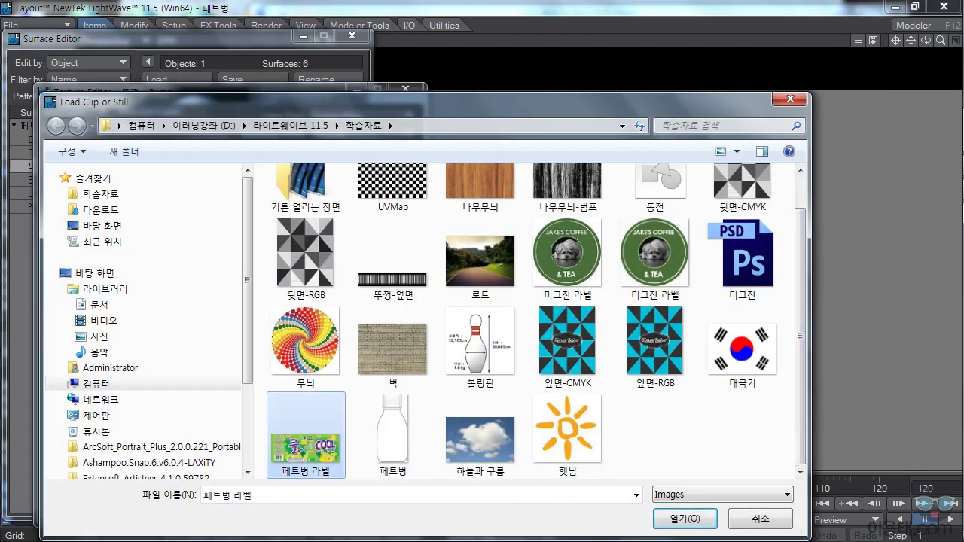
click(685, 519)
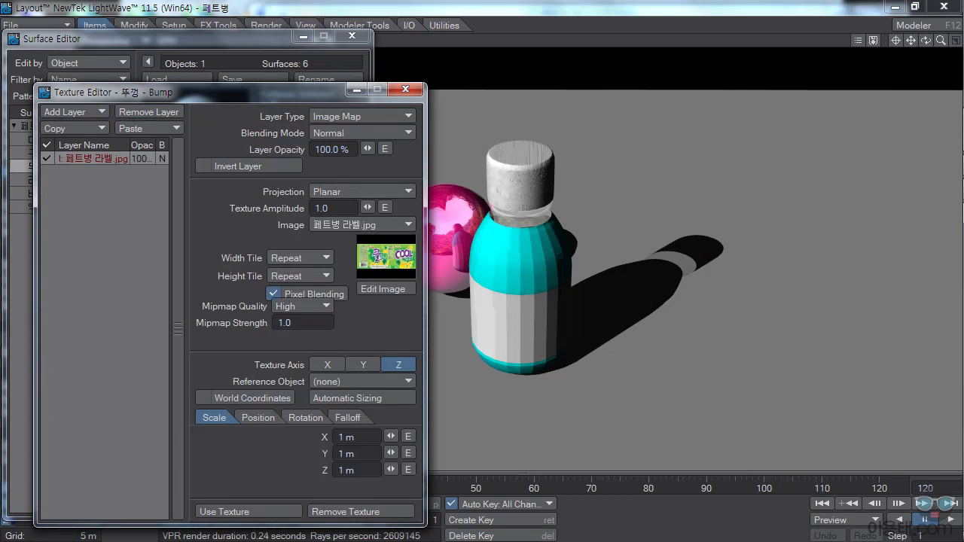
Give the cap's bump texture a Cylindrical projection along the Y axis
click(332, 191)
click(329, 204)
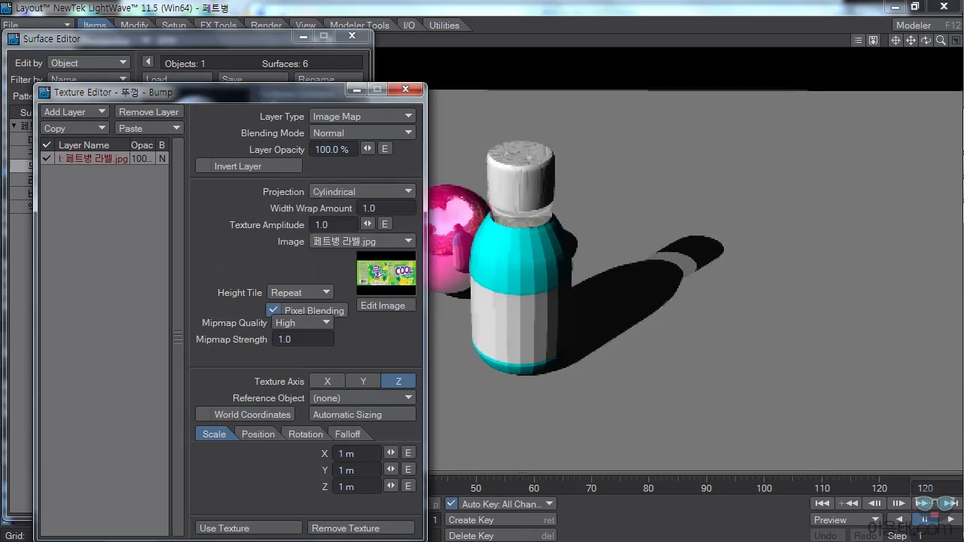
click(363, 381)
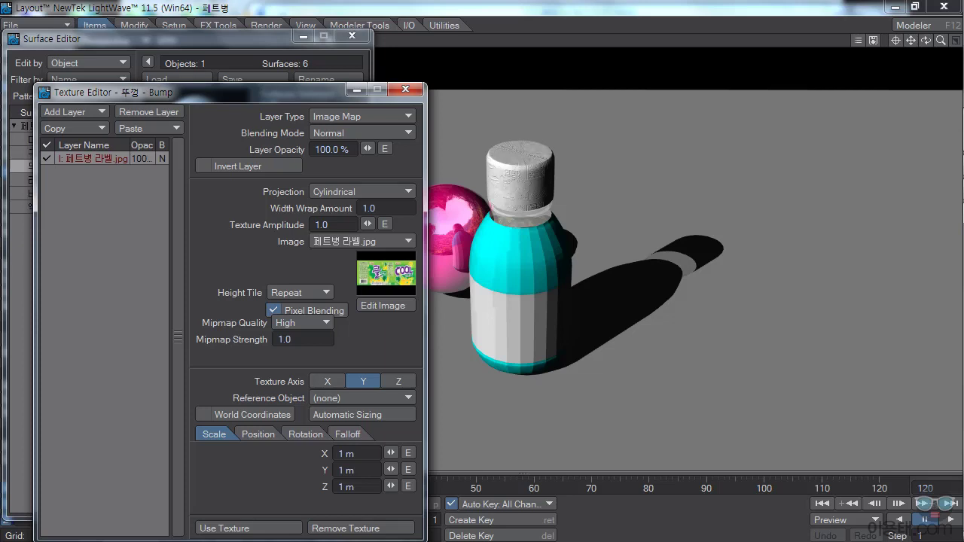
Replace the cap's bump texture image with 뚜껑-옆면.jpg loaded from the 학습자료 folder
click(361, 241)
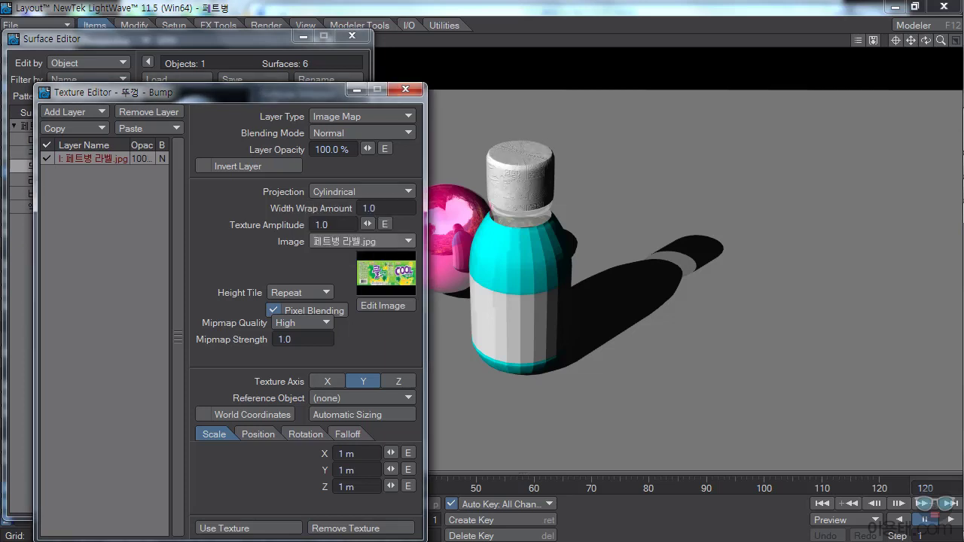
click(339, 253)
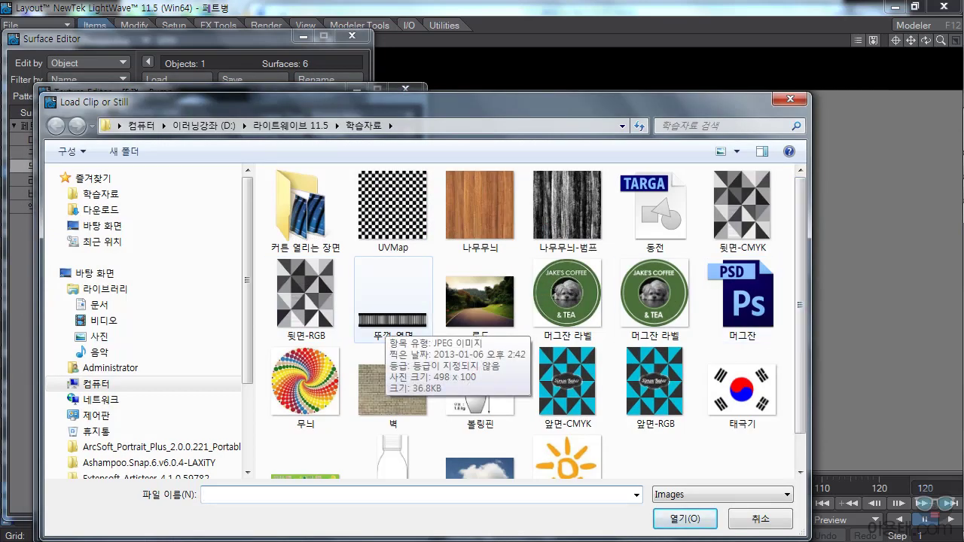
click(392, 302)
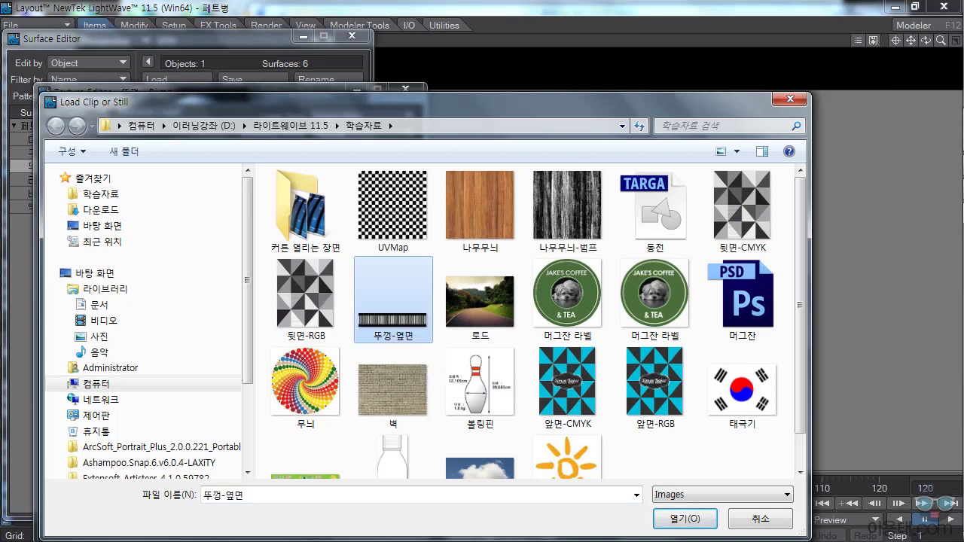
key(Return)
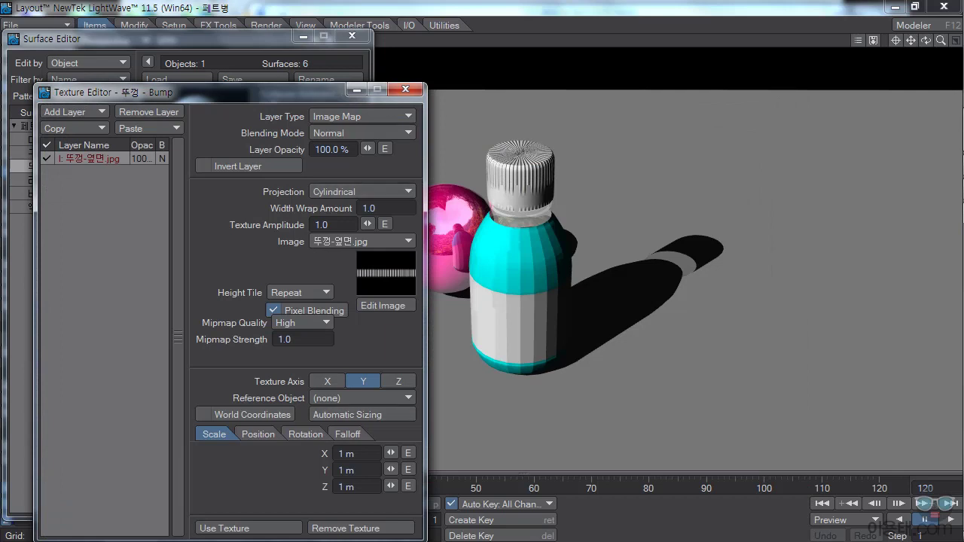
Fit the bump texture to the cap with automatic sizing, adjust its Y position to 1.706 m, and apply the texture
click(258, 434)
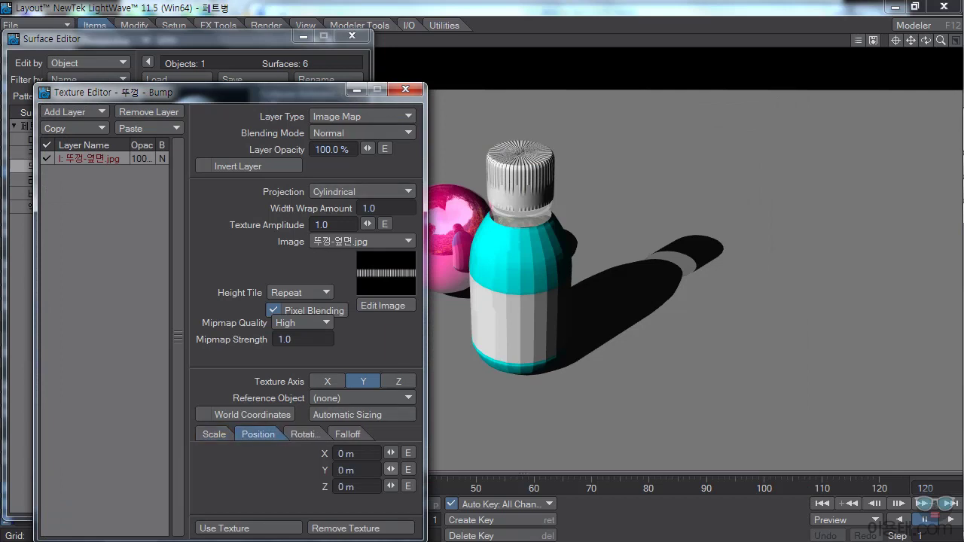
drag(391, 469, 339, 469)
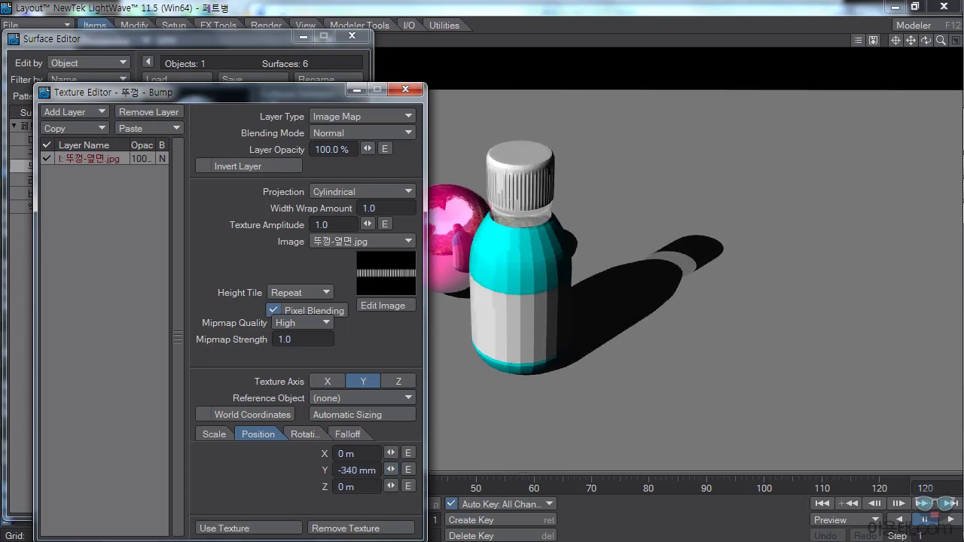
click(347, 414)
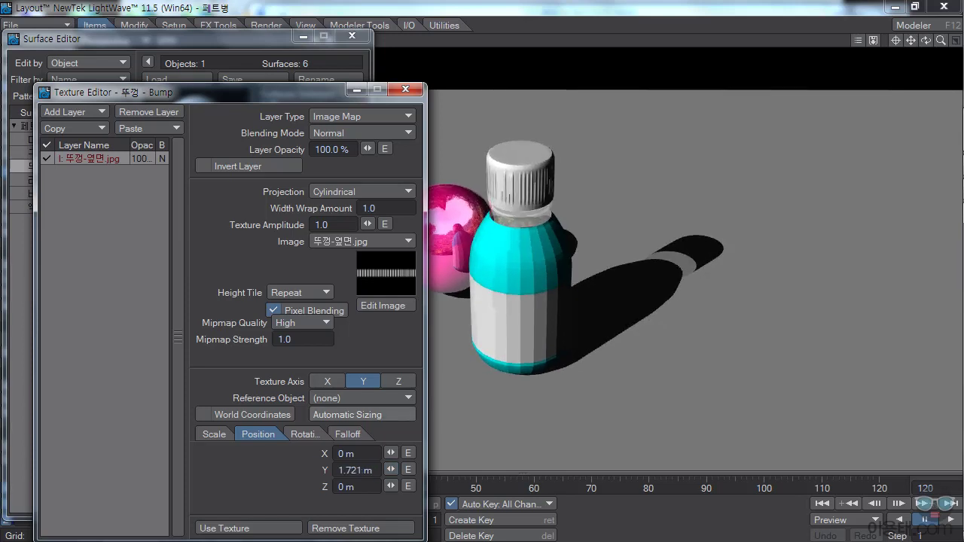
drag(391, 470, 389, 469)
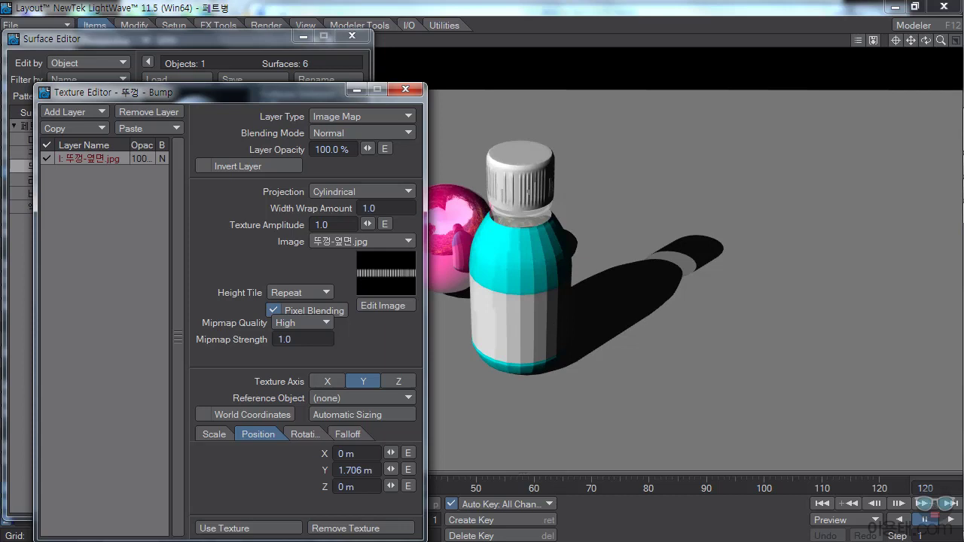
click(249, 528)
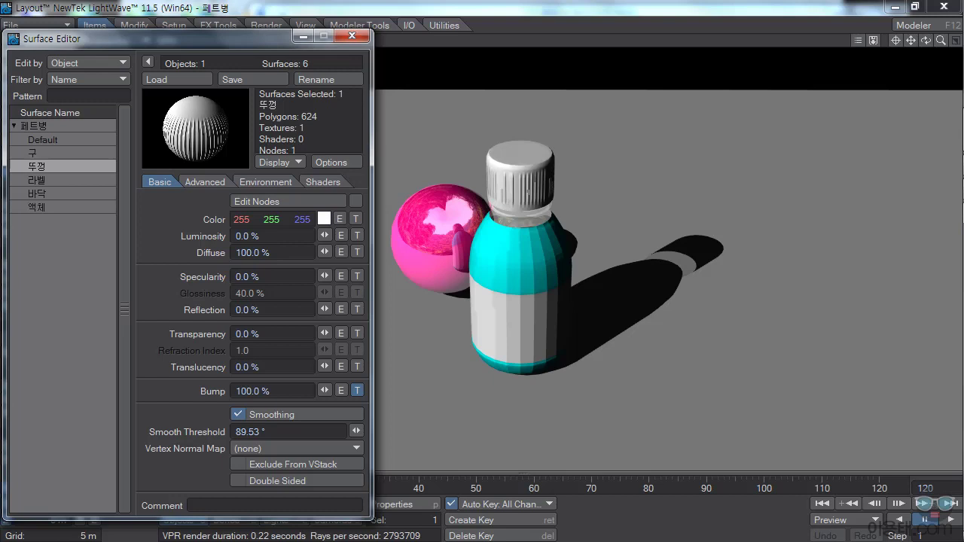
Set the 뚜껑 surface's specularity to 11.5% and its glossiness to 0%
drag(325, 276, 342, 277)
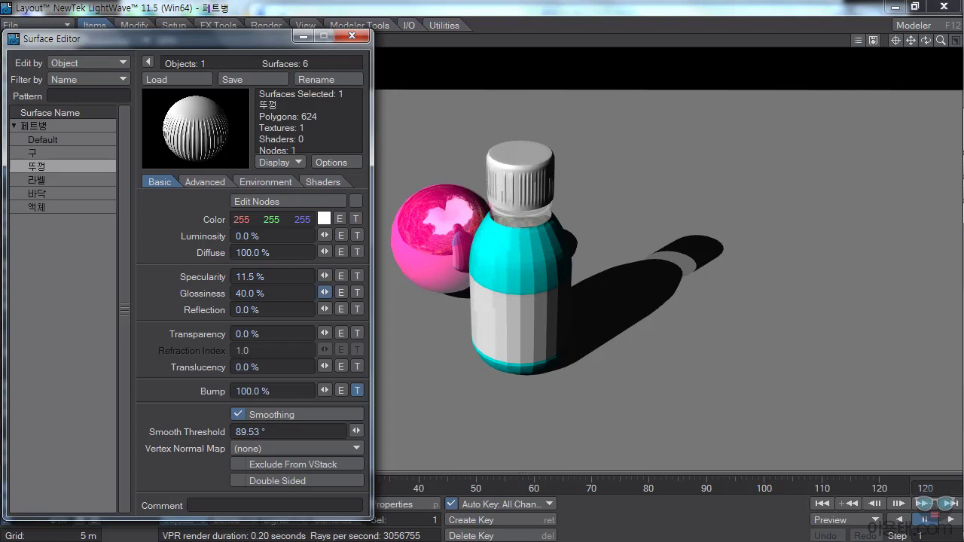
mouse_move(324, 293)
mouse_down()
mouse_move(364, 293)
mouse_move(314, 293)
mouse_up()
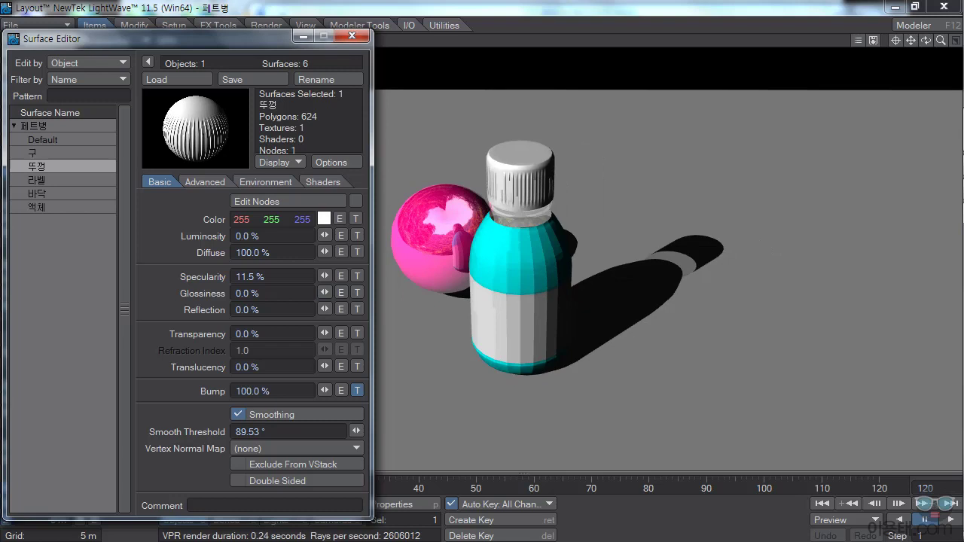
Add a color texture to the 라벨 surface using the already loaded image 페트병 라벨.jpg
click(45, 180)
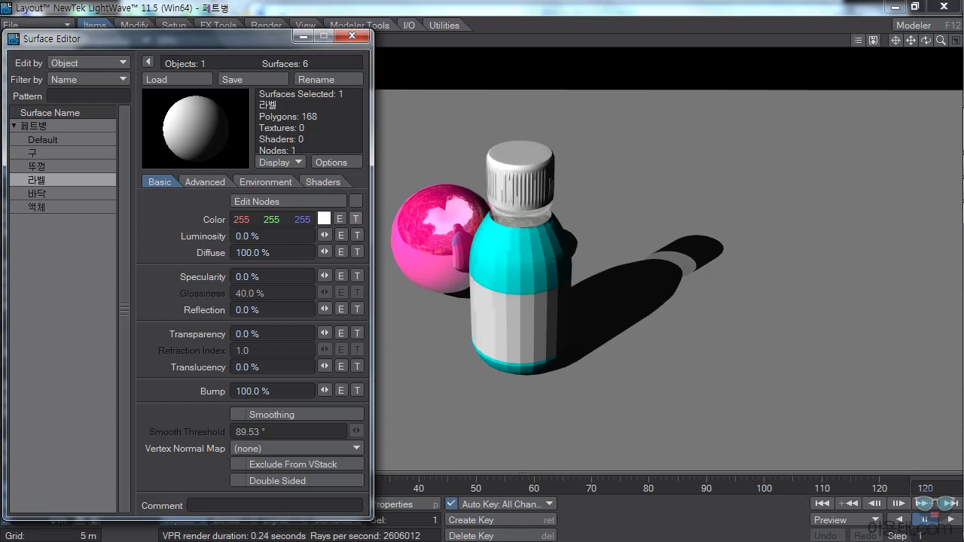
click(355, 218)
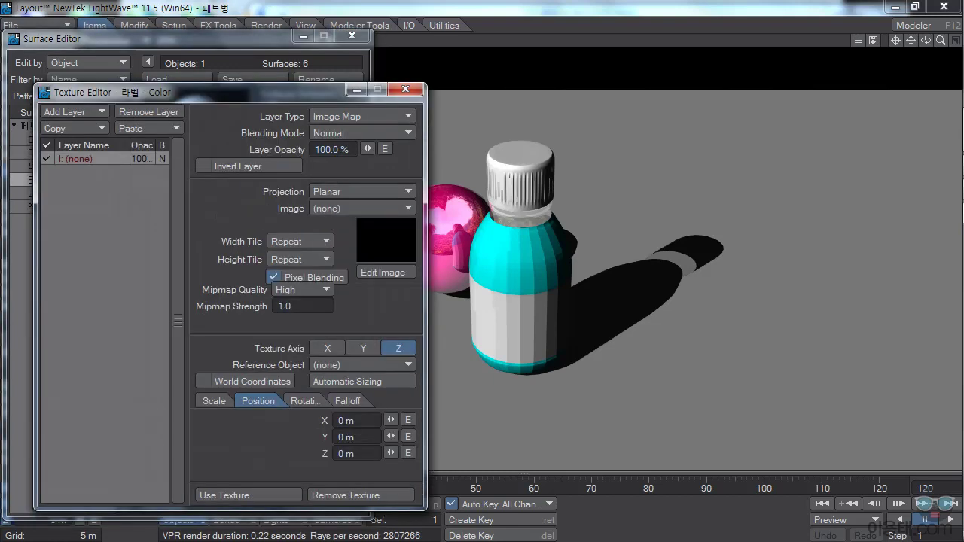
click(362, 207)
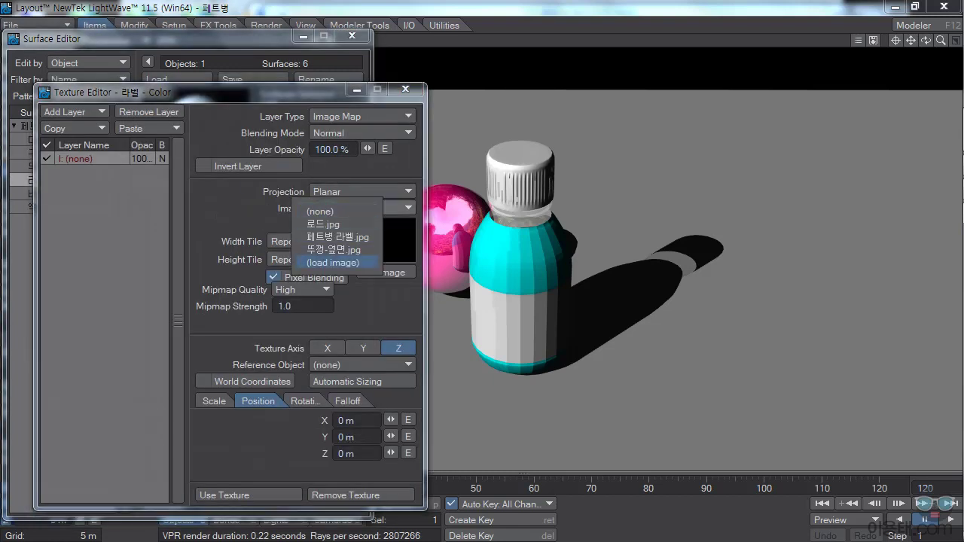
click(337, 236)
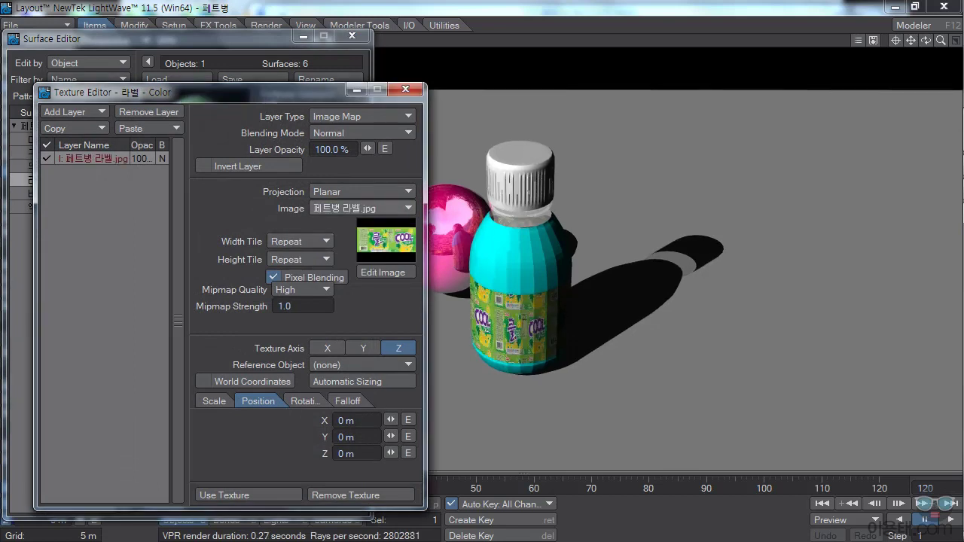
Project the label texture cylindrically along the Y axis, fit it with automatic sizing, and apply it
click(329, 191)
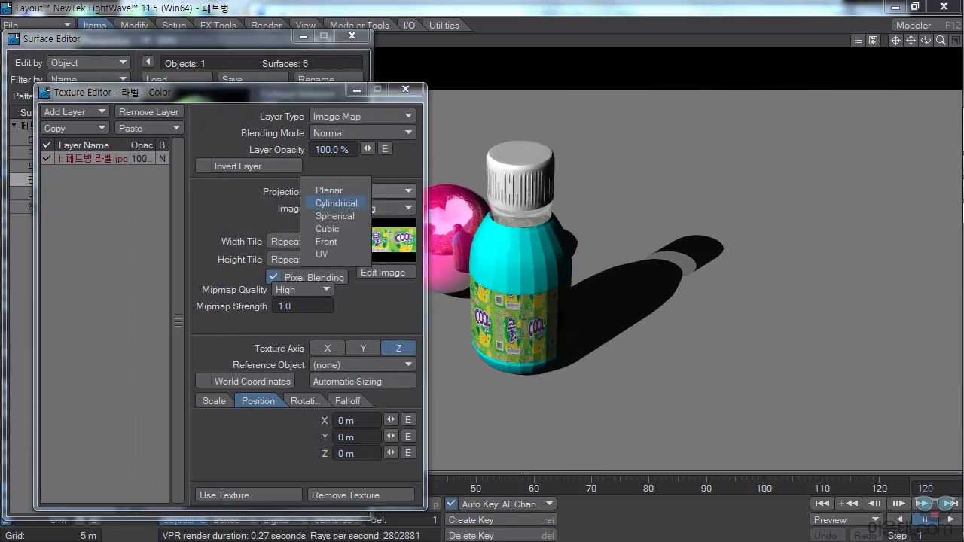
click(336, 203)
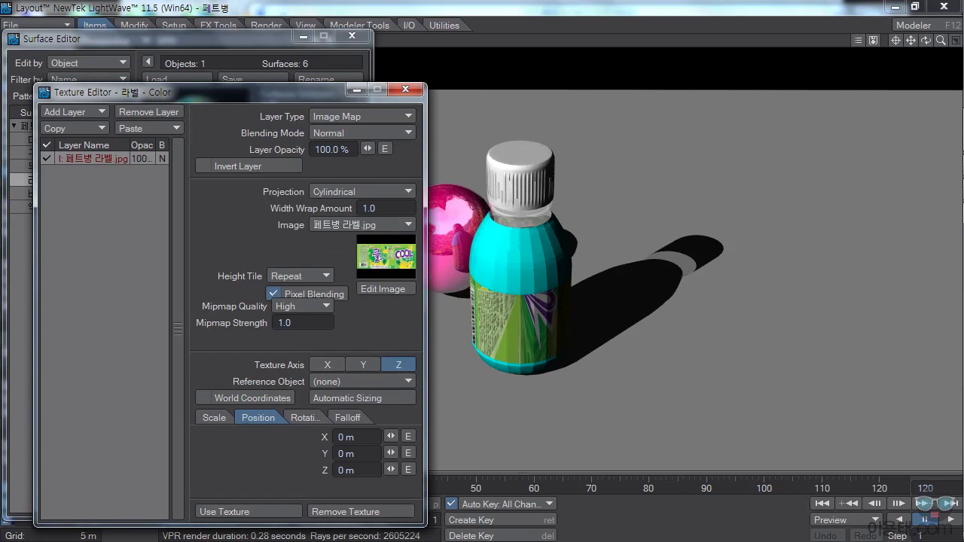
click(363, 365)
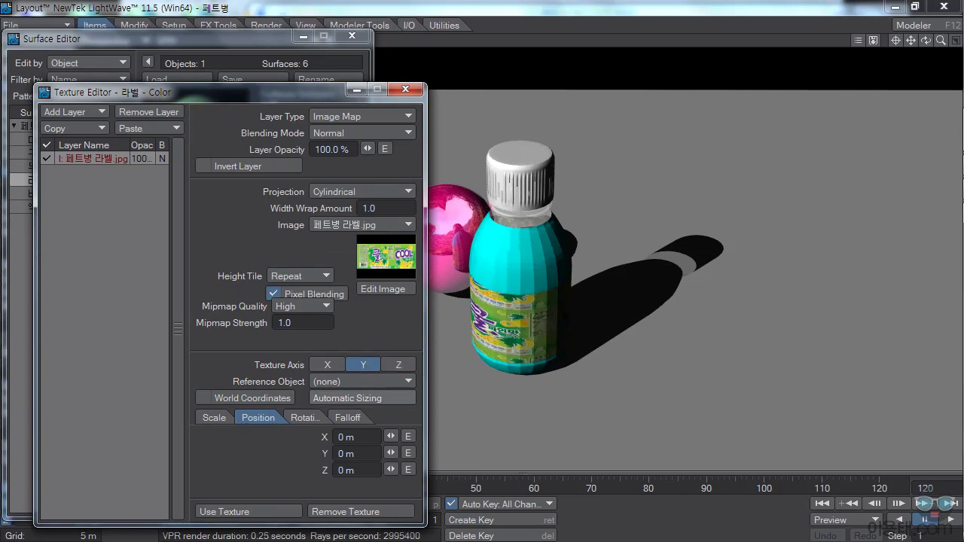
click(363, 399)
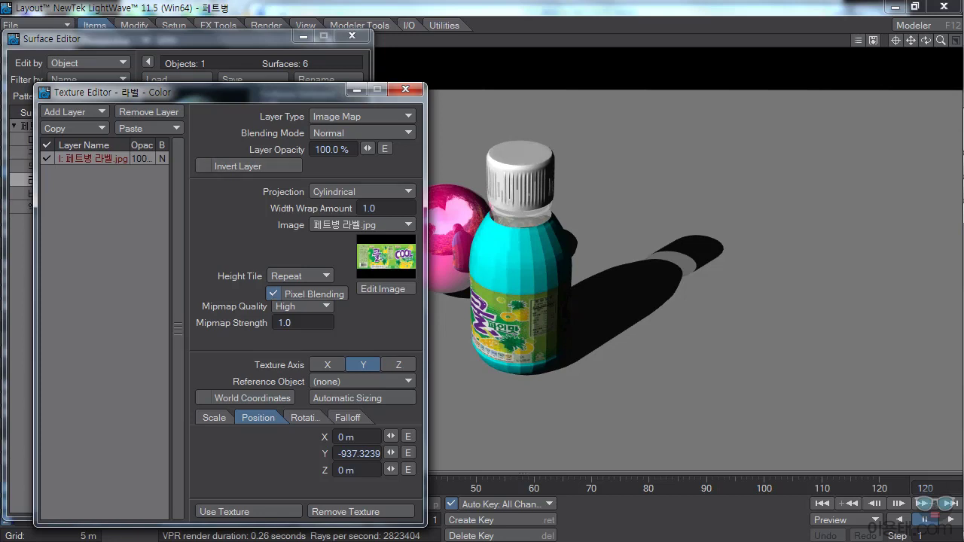
click(248, 511)
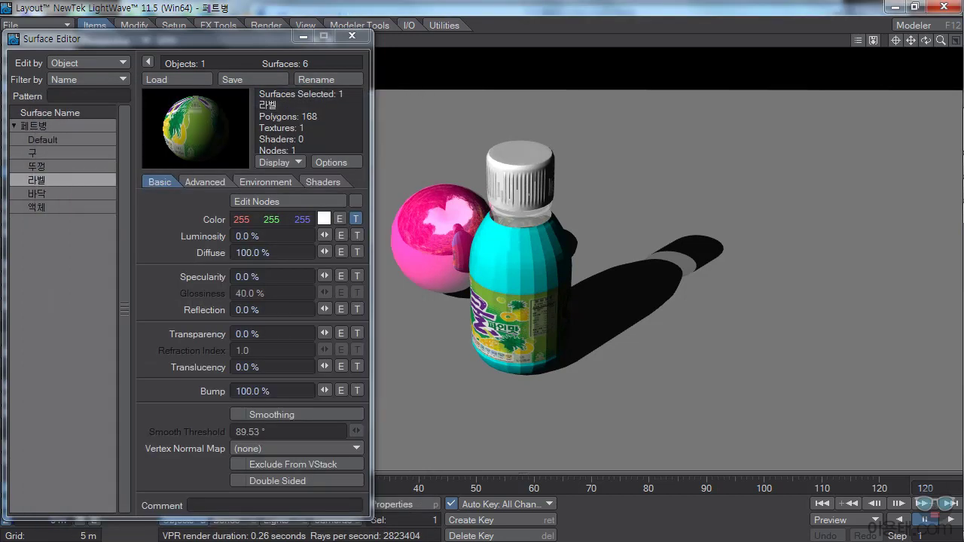
Set the 라벨 surface's reflection to 25%
click(260, 310)
text(25)
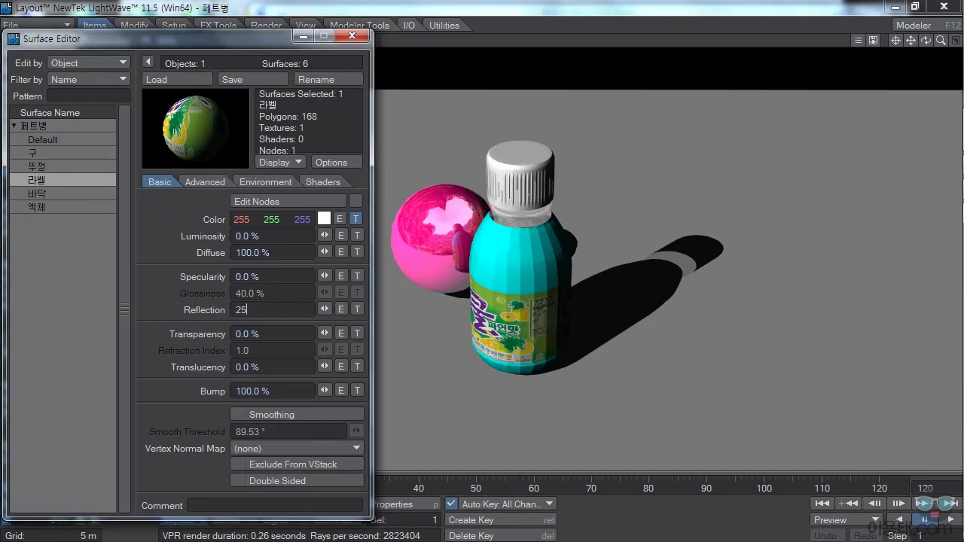
key(Tab)
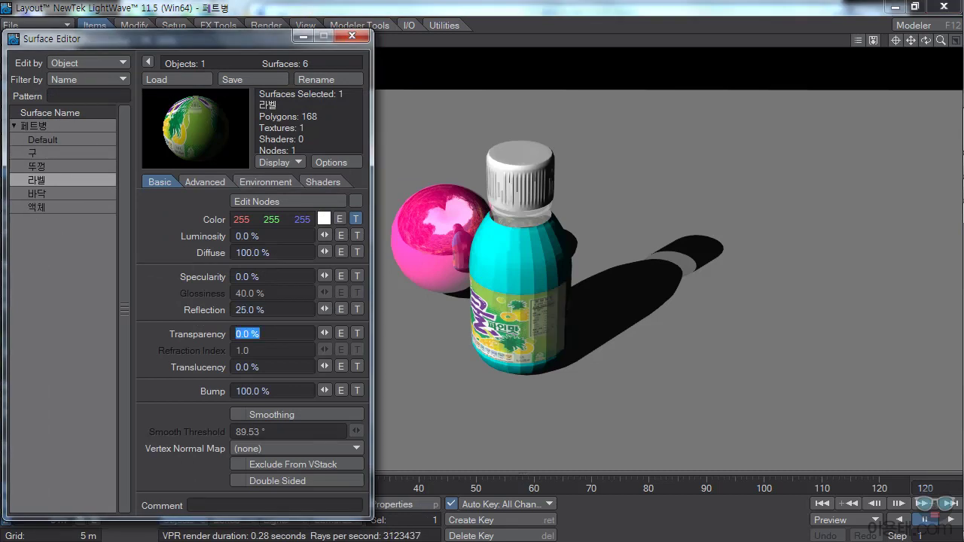
Set the 라벨 surface's reflection options to Ray Tracing + Spherical Map, with 로드.jpg as its reflection map
click(265, 181)
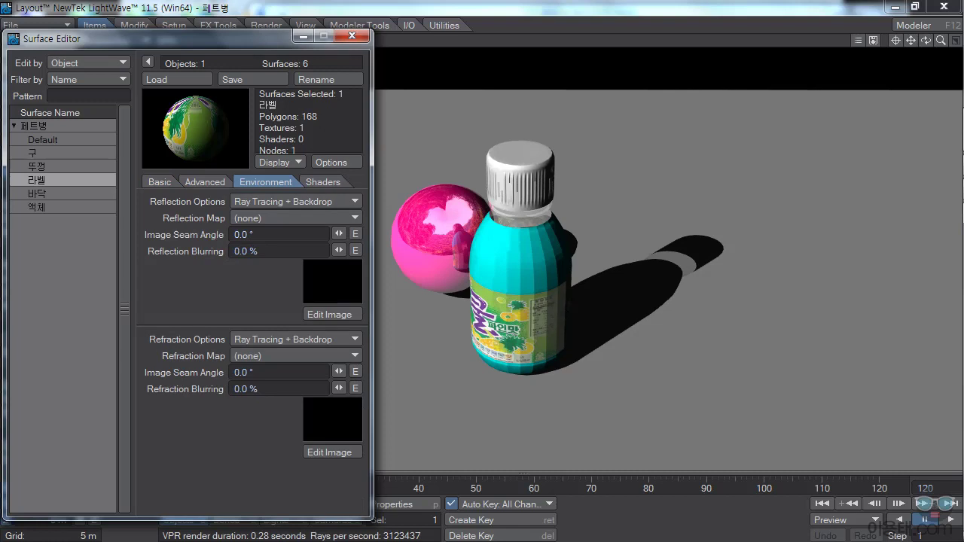
click(294, 201)
click(263, 224)
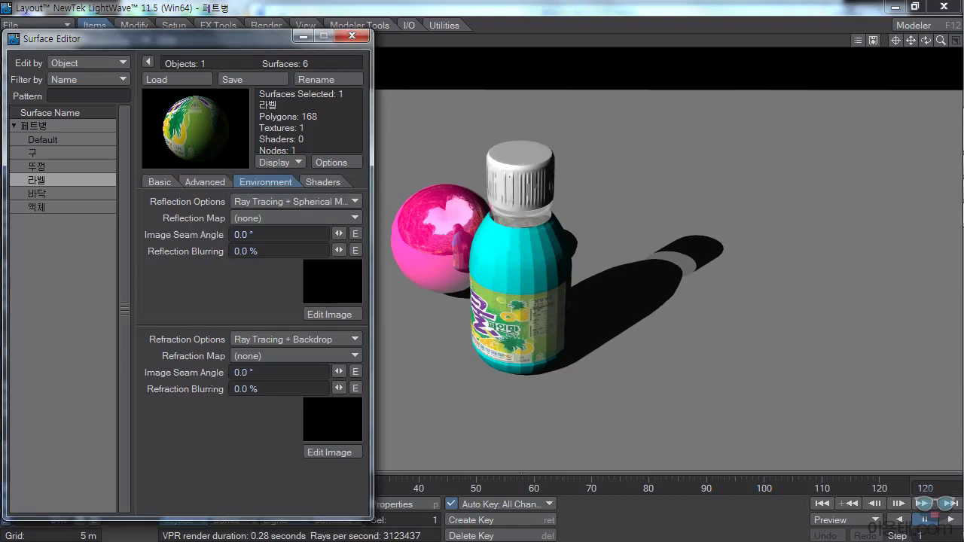
click(293, 217)
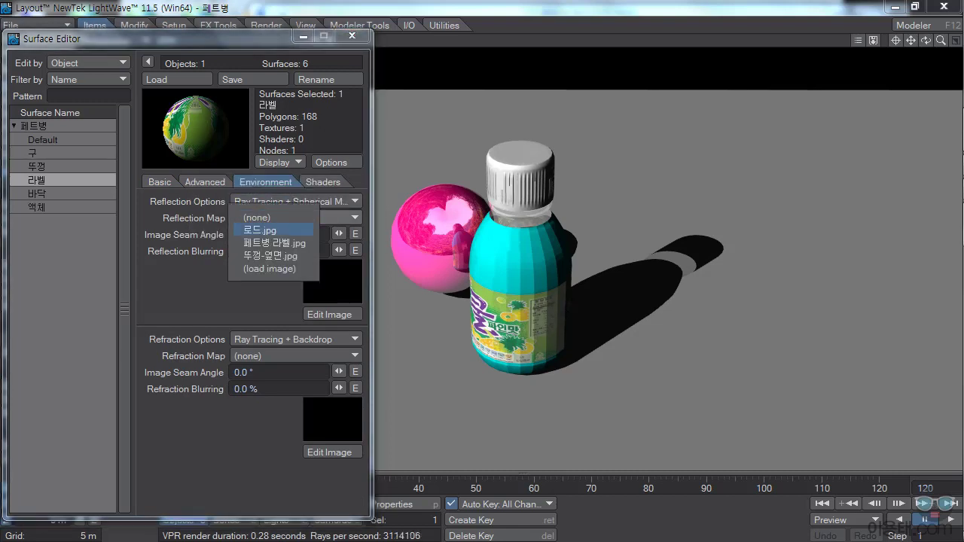
click(260, 229)
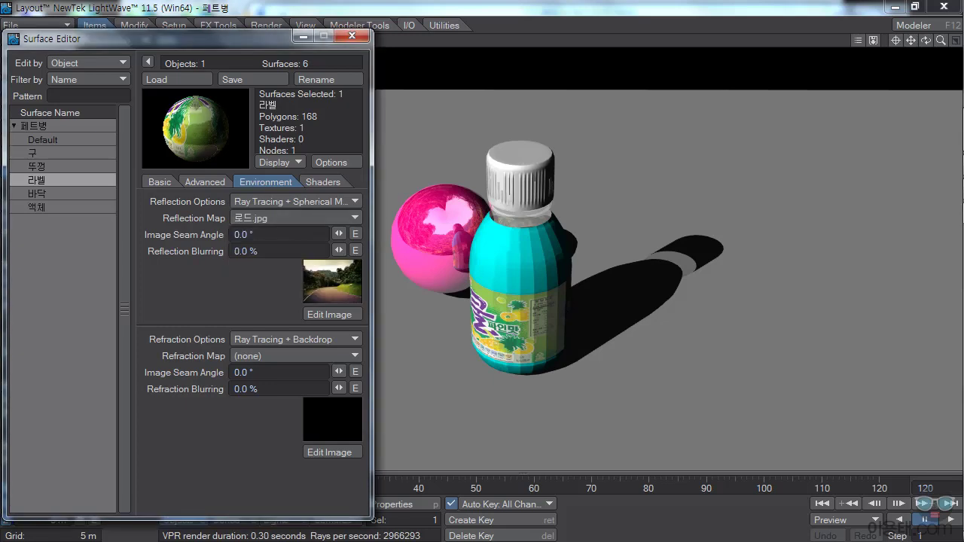
Set the 바닥 surface's reflection to 25%
click(37, 194)
click(159, 182)
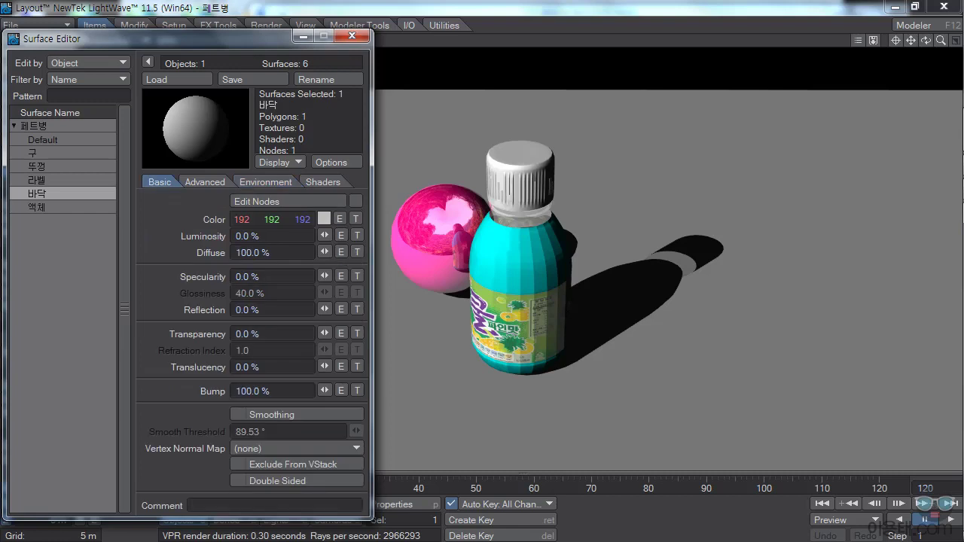
click(264, 309)
text(25)
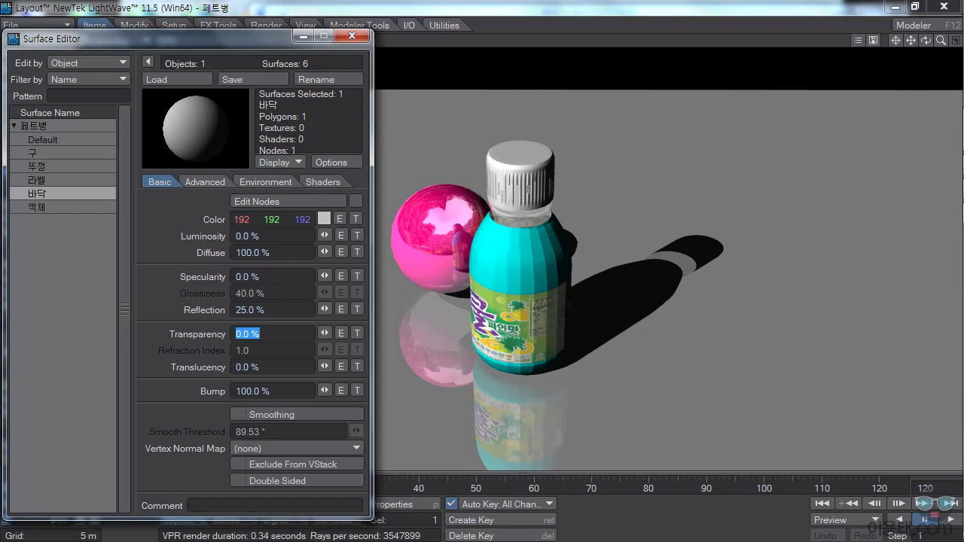
Change the 바닥 surface's color to yellow, RGB 233, 217, 22
click(324, 218)
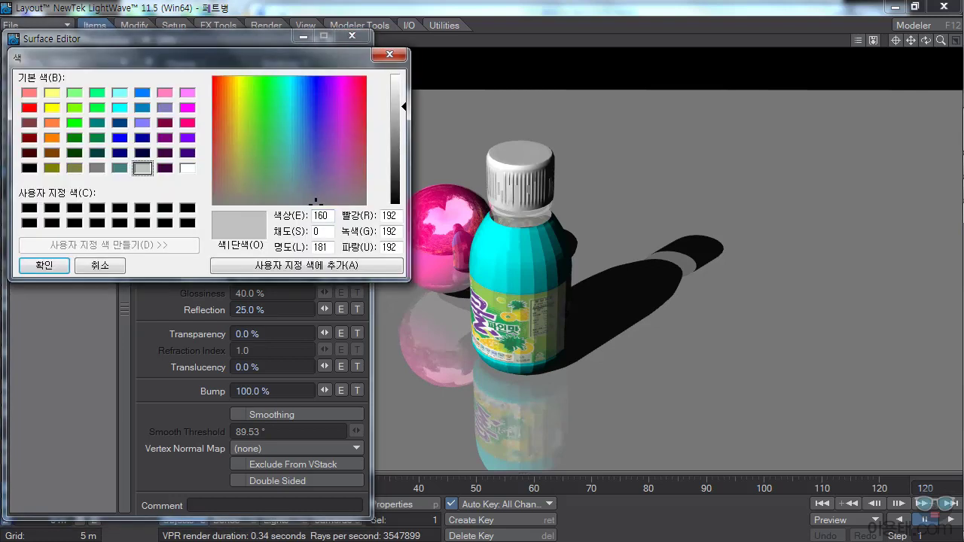
click(52, 107)
drag(235, 106, 237, 99)
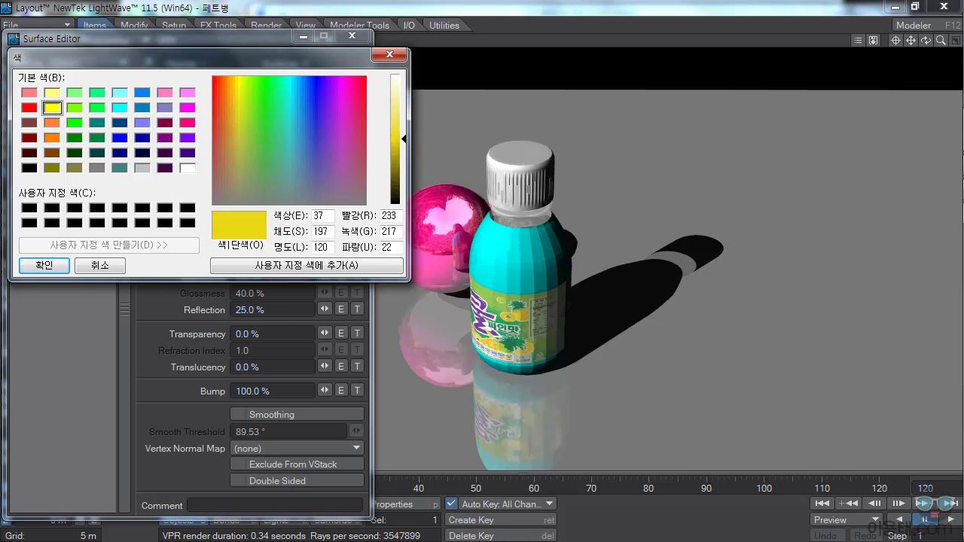
click(45, 265)
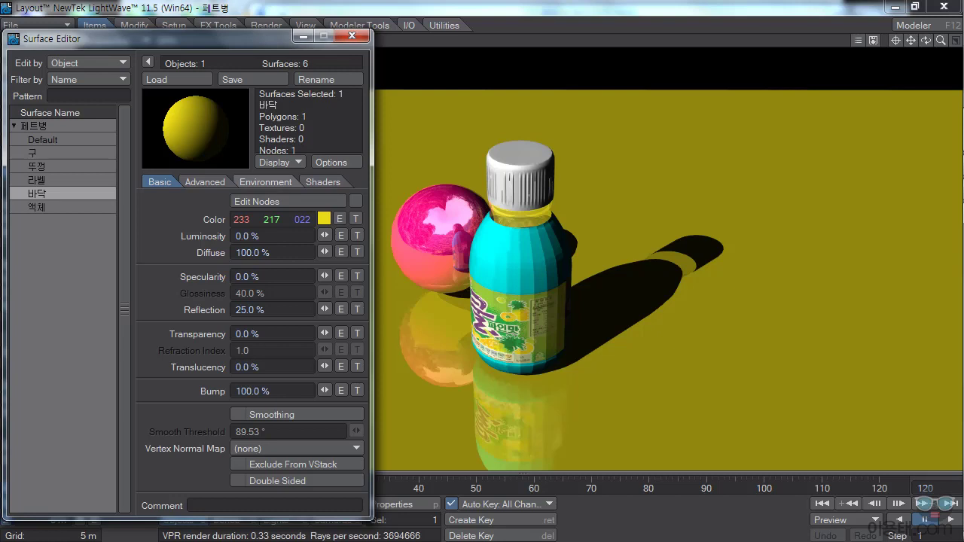
click(265, 182)
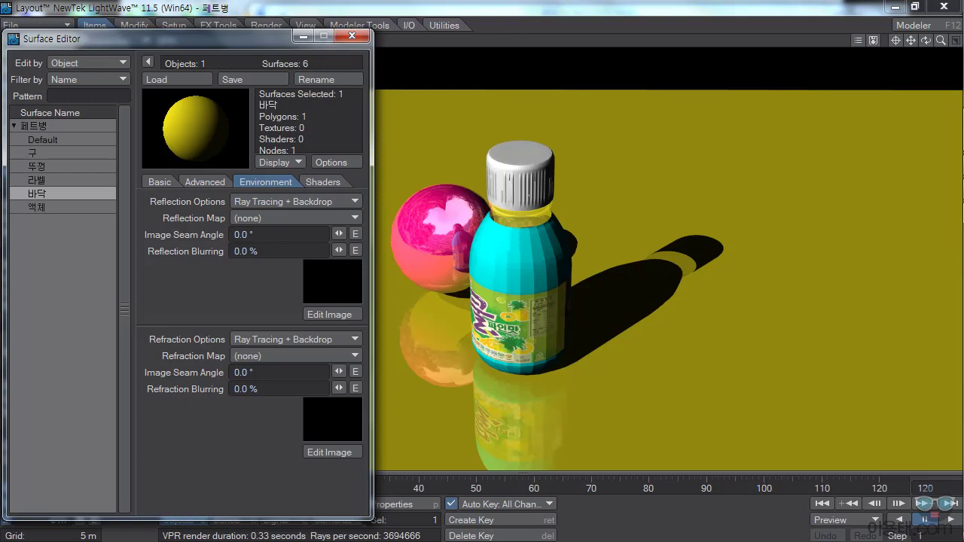
click(159, 182)
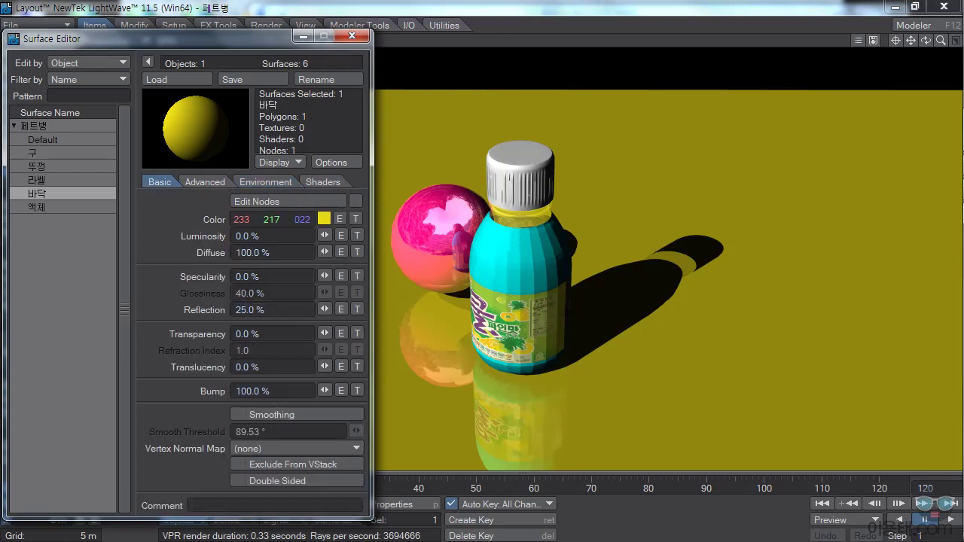
Set the 액체 surface's reflection to 35% and its transparency to 70%
click(37, 207)
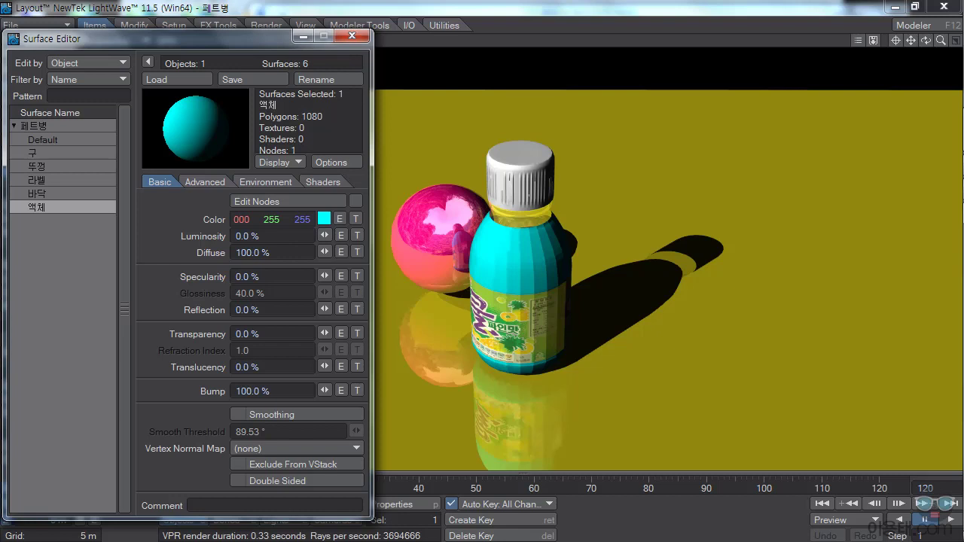
click(264, 309)
text(35)
key(Tab)
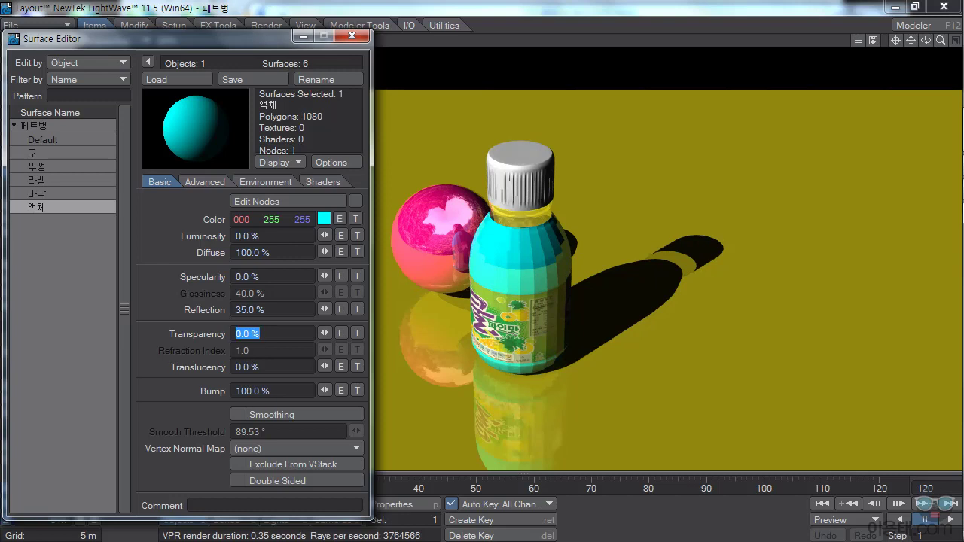
text(80)
key(Tab)
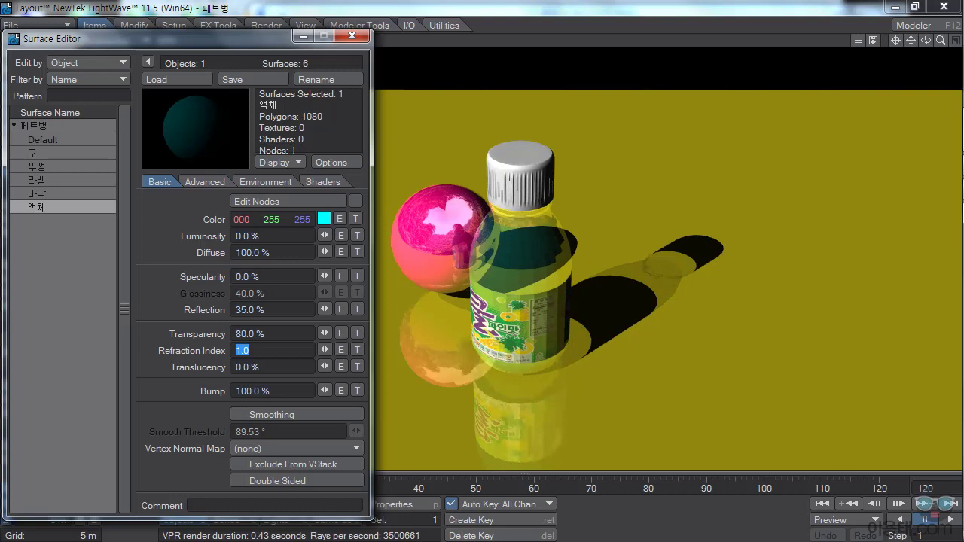
click(256, 334)
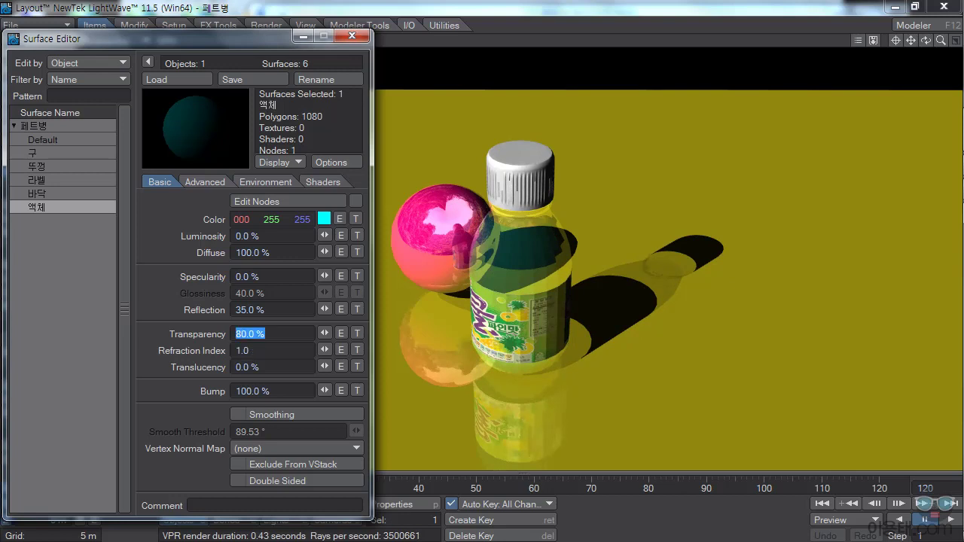
text(70)
key(Tab)
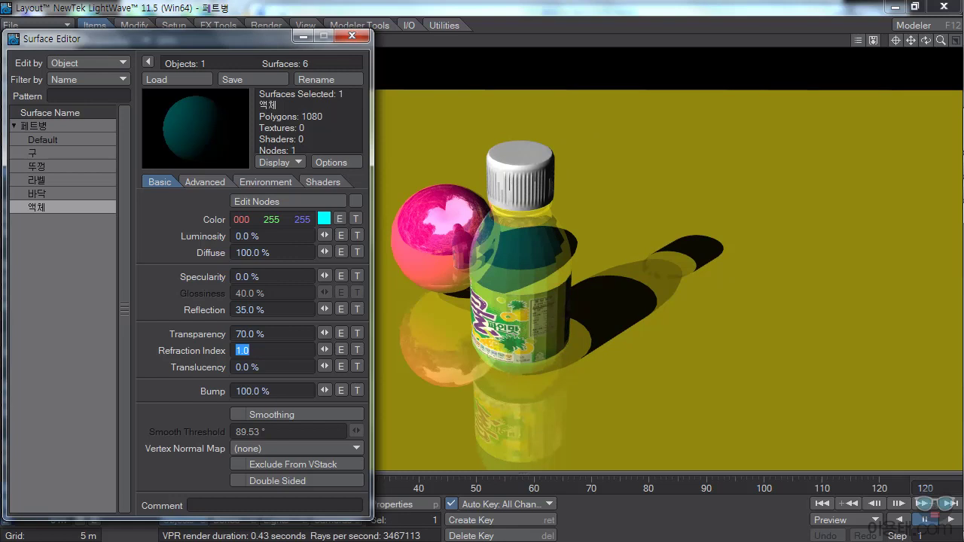
Raise the 액체 surface's refraction index to 1.105
drag(324, 349, 327, 350)
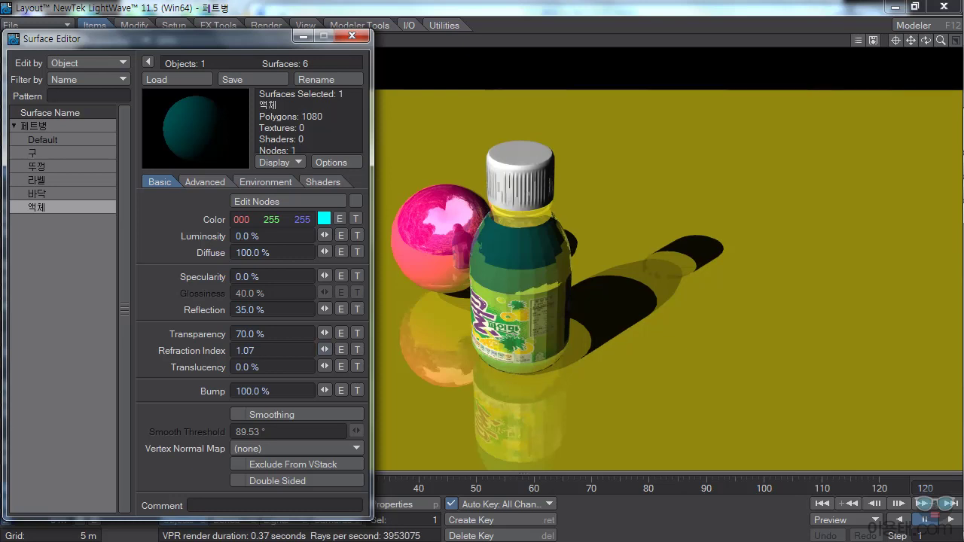
drag(926, 41, 905, 12)
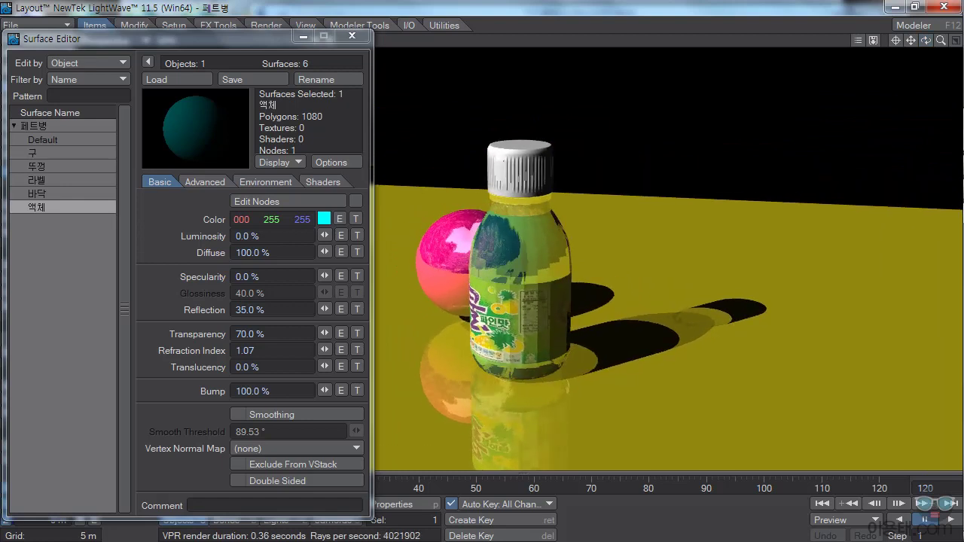
drag(324, 349, 329, 350)
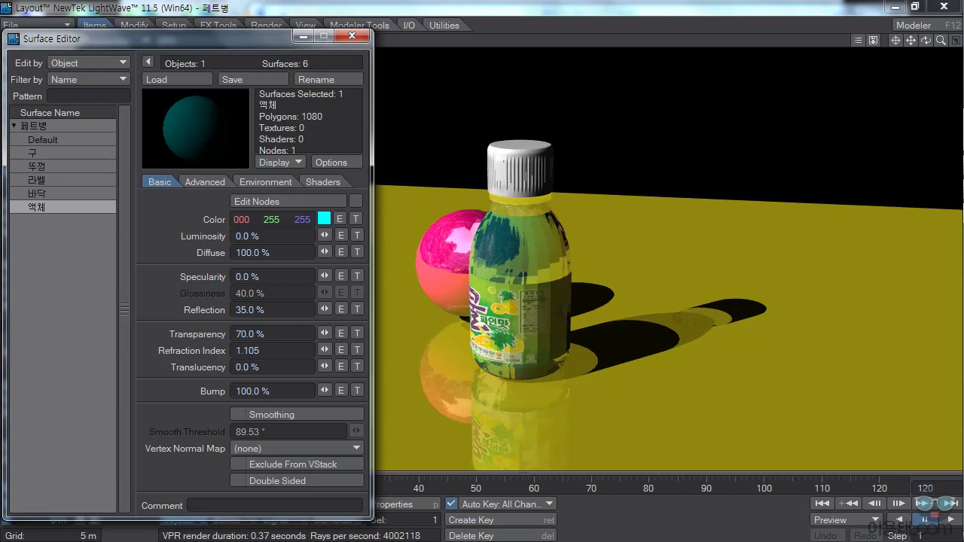
Set the 액체 surface's reflection options to Ray Tracing + Spherical Map, with 로드.jpg as its reflection map
click(266, 182)
click(294, 202)
click(255, 229)
click(294, 217)
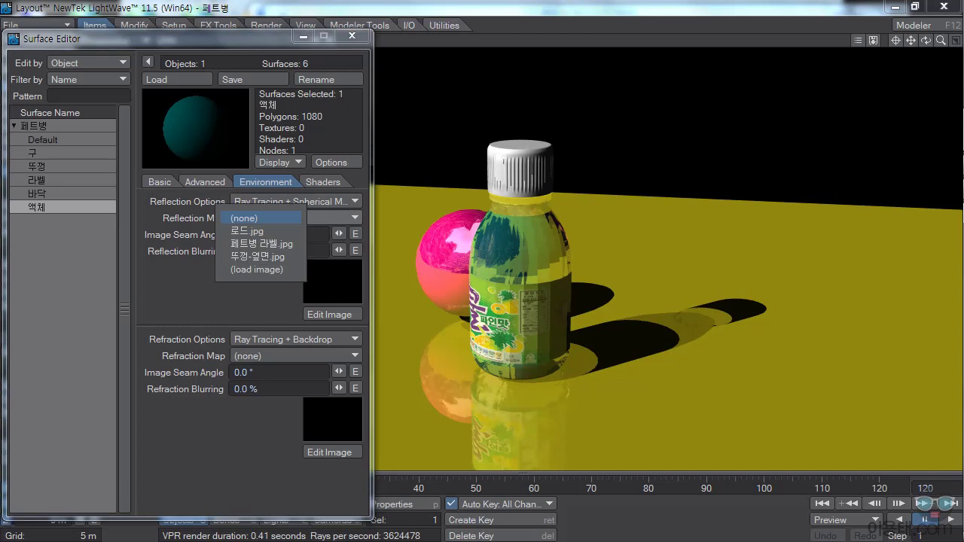
click(247, 230)
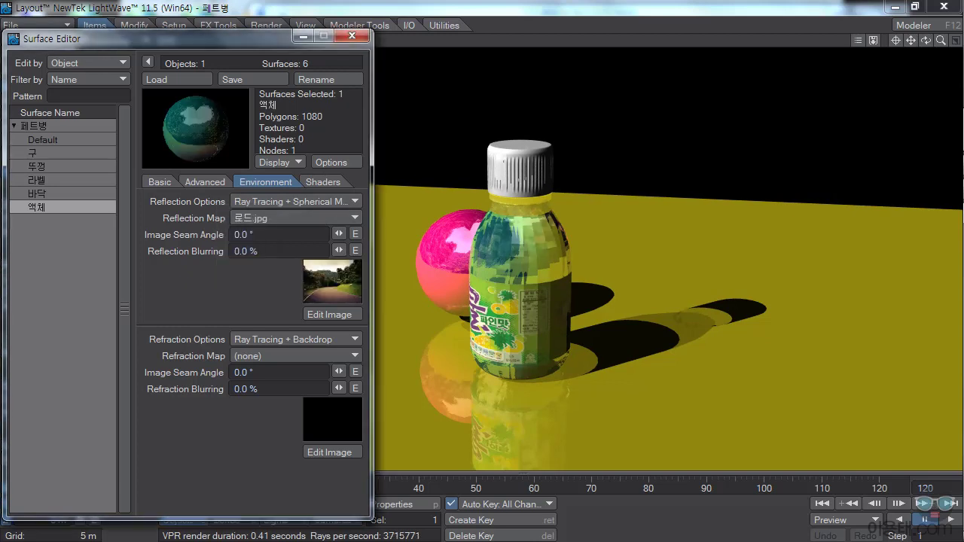
mouse_move(926, 41)
mouse_down()
mouse_move(927, 67)
mouse_move(935, 46)
mouse_up()
Select all six surfaces from Default to 액체 and enable smoothing for them together
click(42, 139)
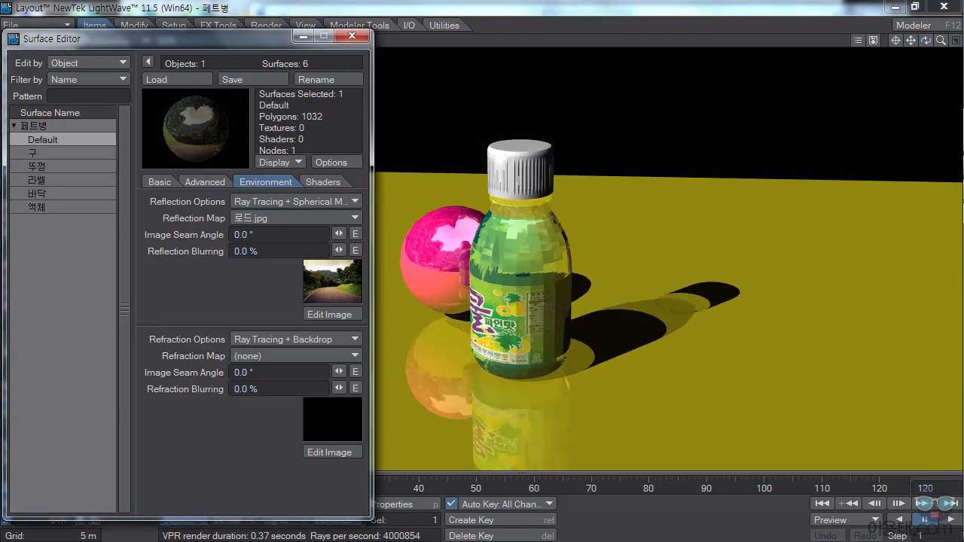
shift+click(42, 207)
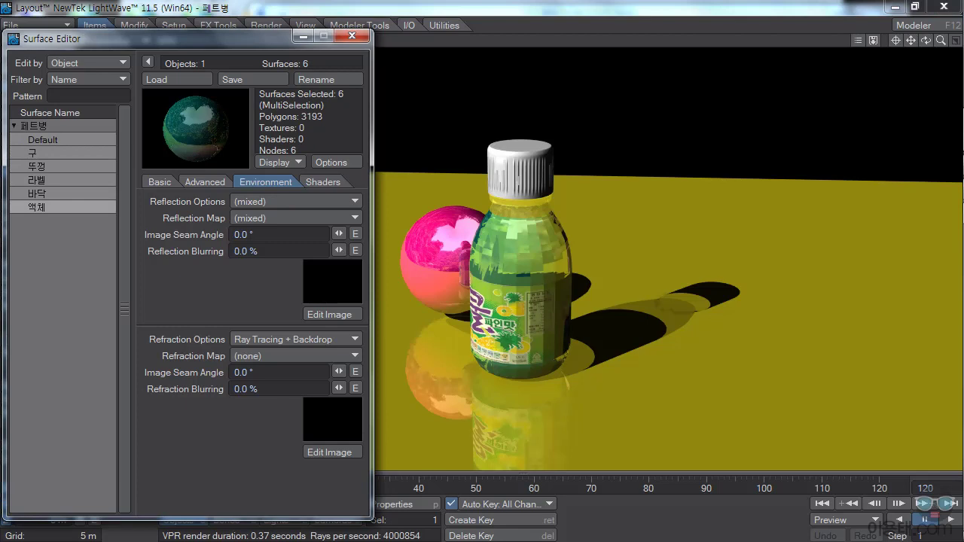
click(159, 181)
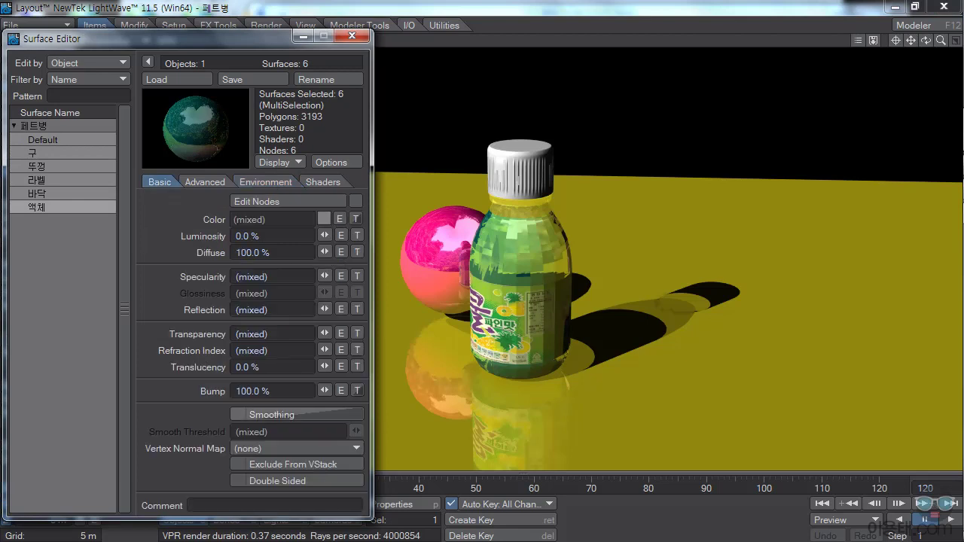
click(298, 414)
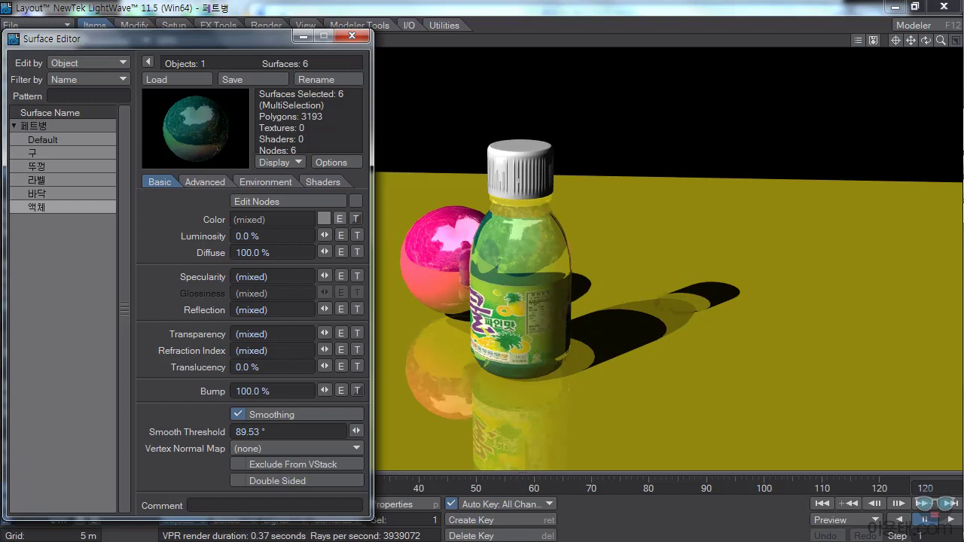
mouse_move(925, 40)
mouse_down()
mouse_move(889, 128)
mouse_move(901, 59)
mouse_move(920, 56)
mouse_up()
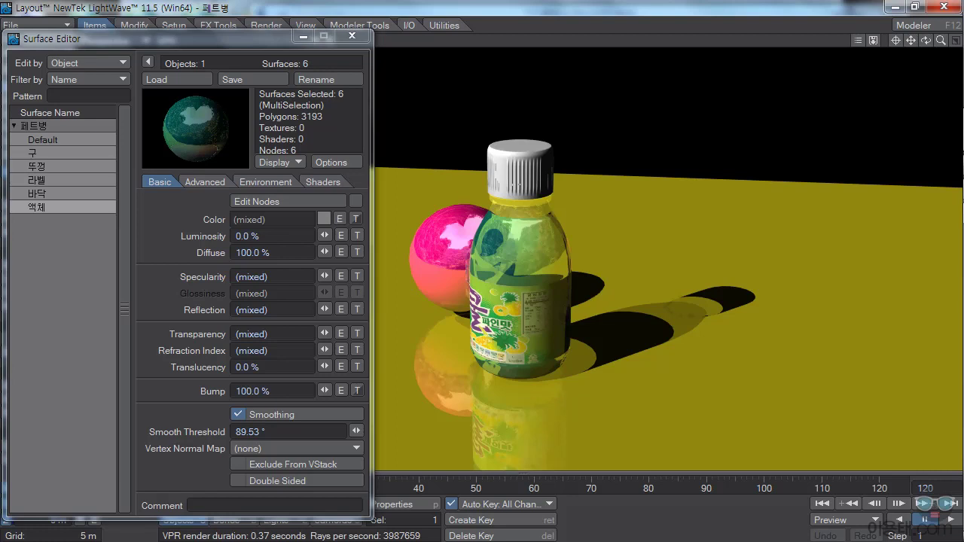
Close the Surface Editor and save the scene, overwriting the existing 페트병 scene file
click(351, 35)
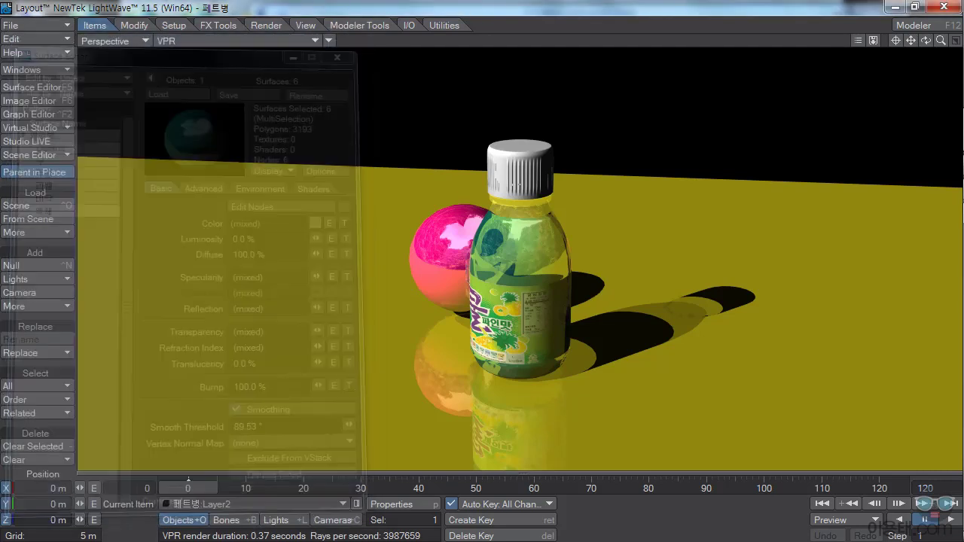
click(10, 25)
mouse_move(26, 24)
mouse_move(30, 75)
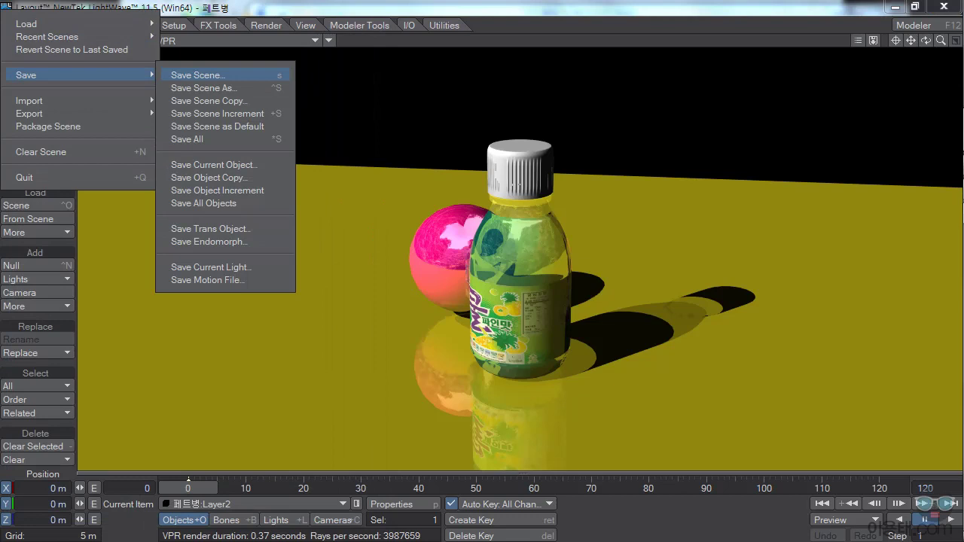
click(198, 75)
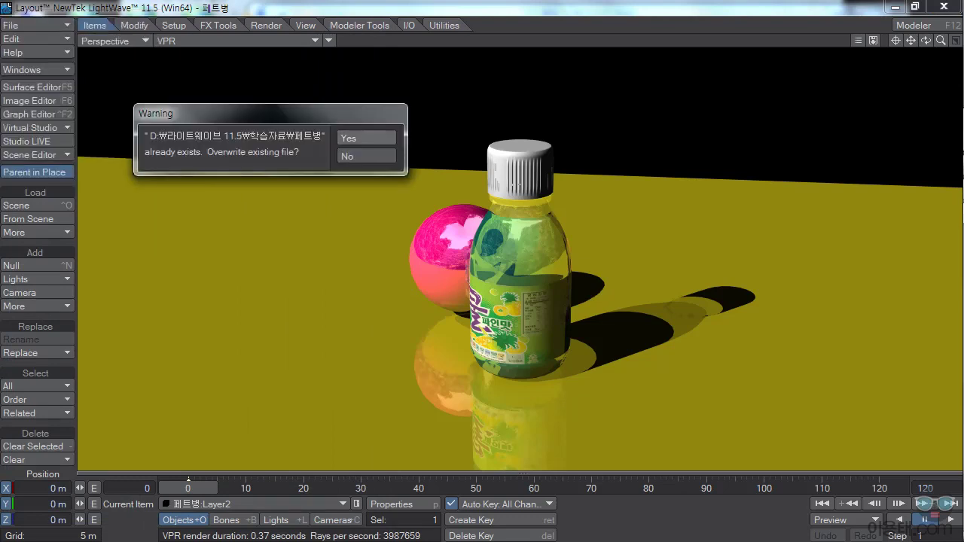
click(376, 136)
Switch the perspective viewport's display from VPR to Textured Shaded Solid
drag(925, 40, 919, 60)
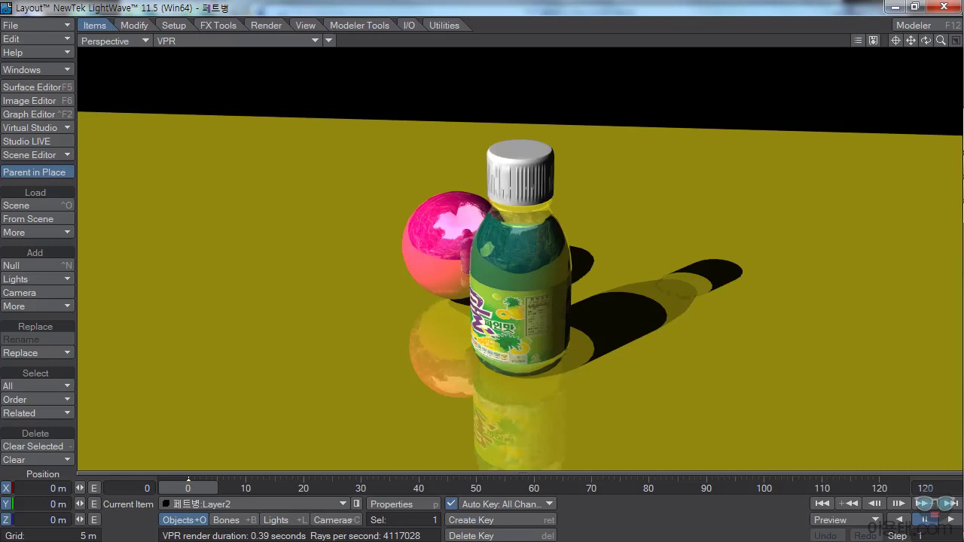
click(226, 40)
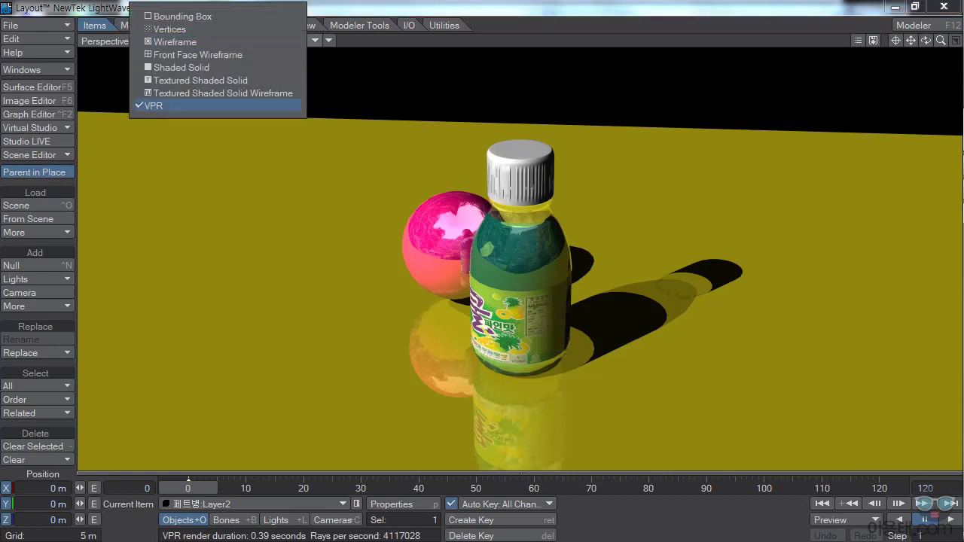
click(211, 80)
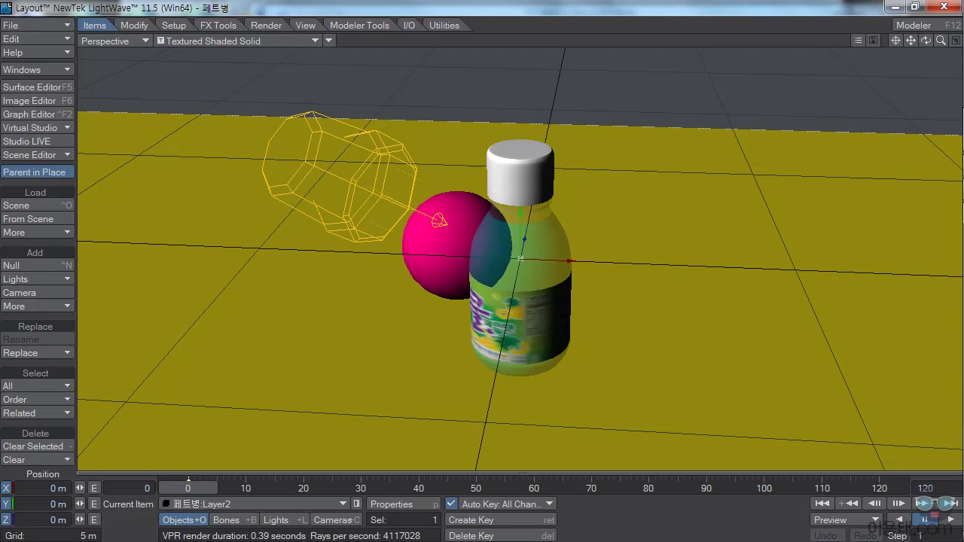
click(37, 279)
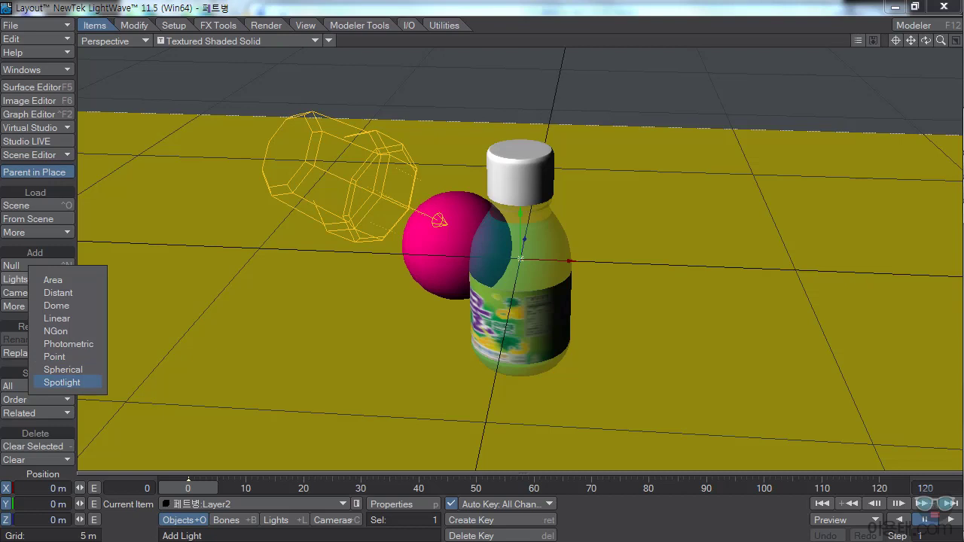
click(53, 280)
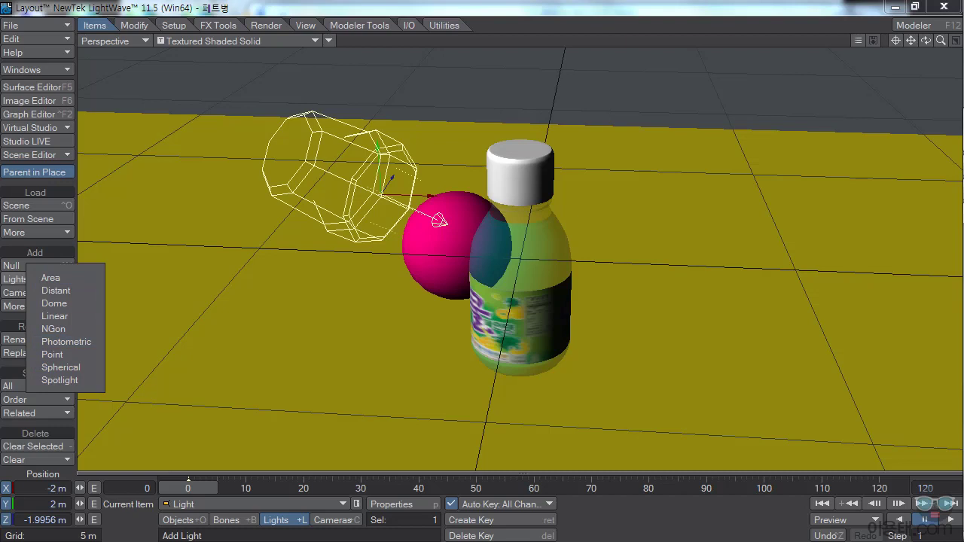
key(Escape)
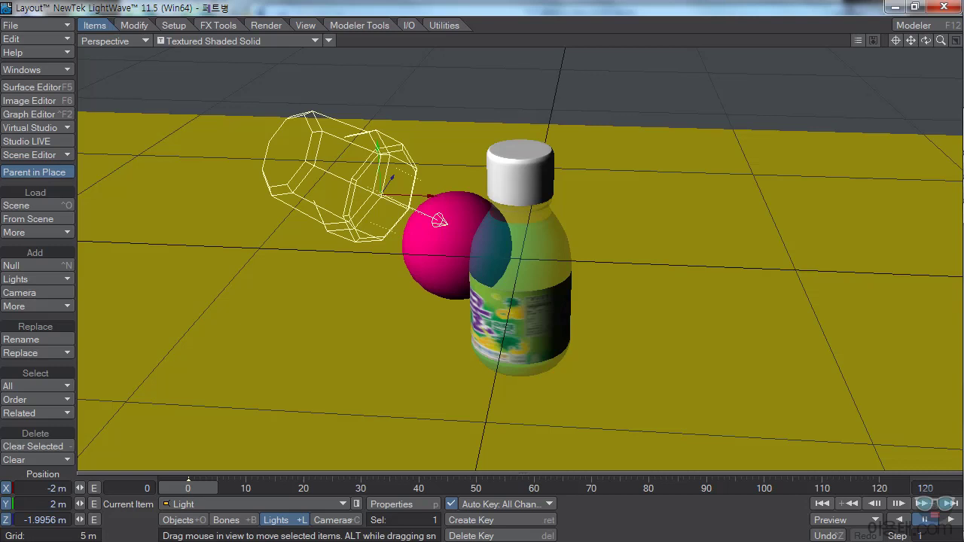
Delete the selected light's motion key at frame 0 and shift the light along X to about -2.0952 m
key(Delete)
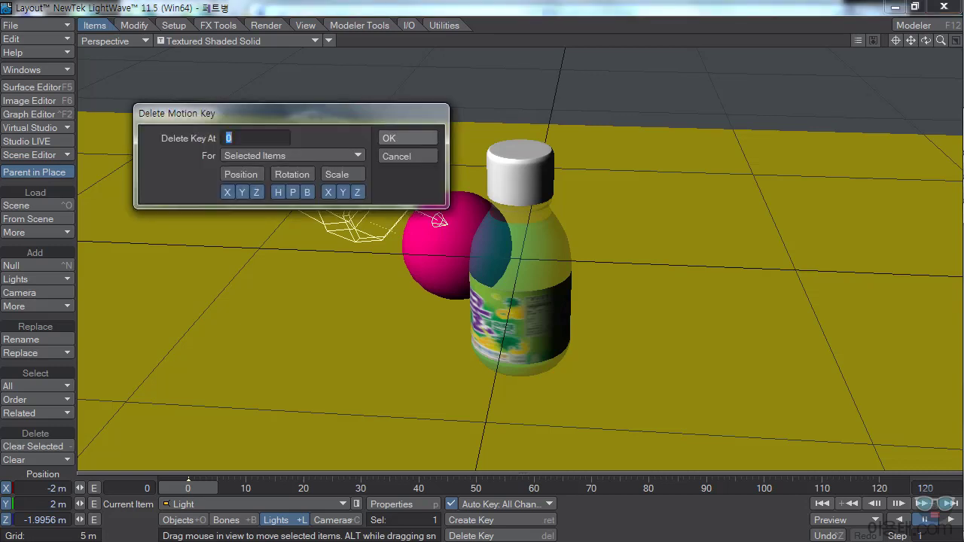
key(Return)
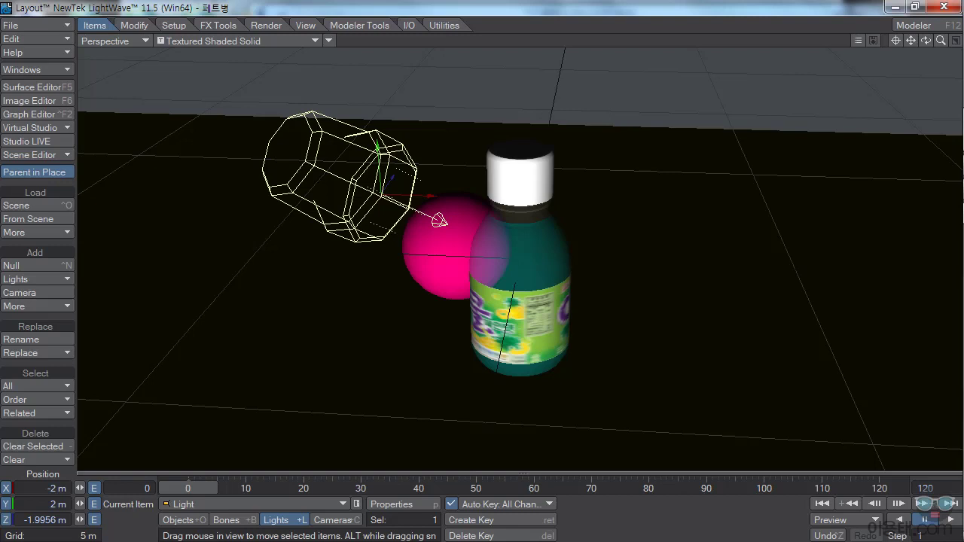
drag(431, 196, 425, 196)
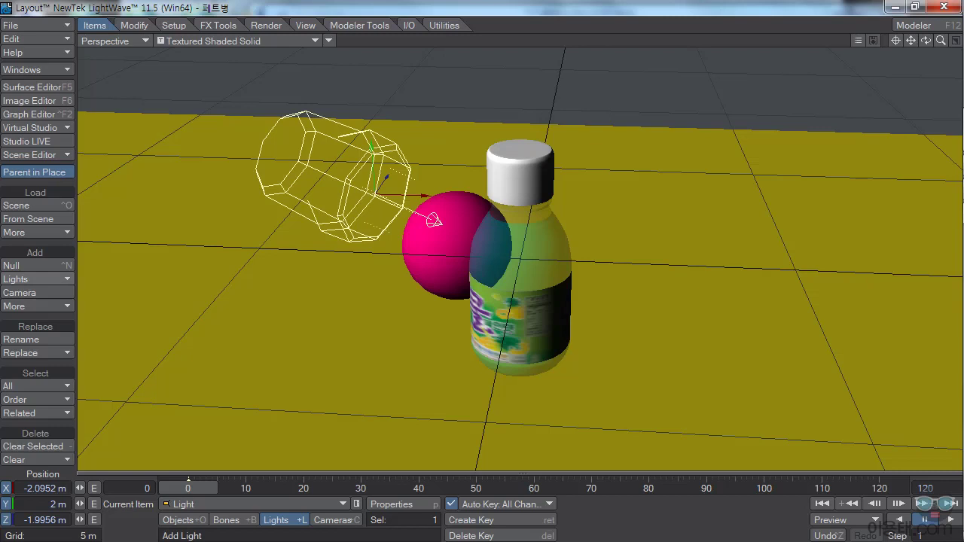
click(45, 279)
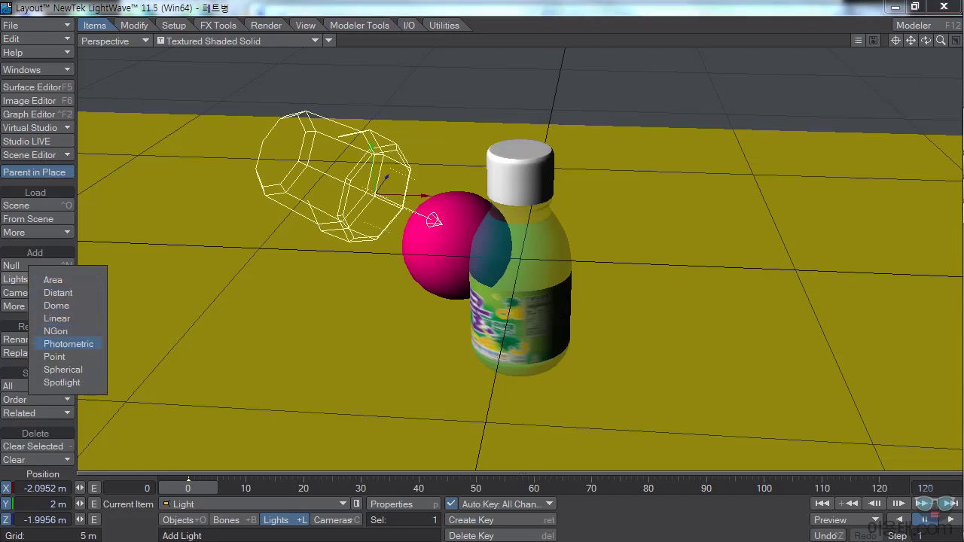
key(Escape)
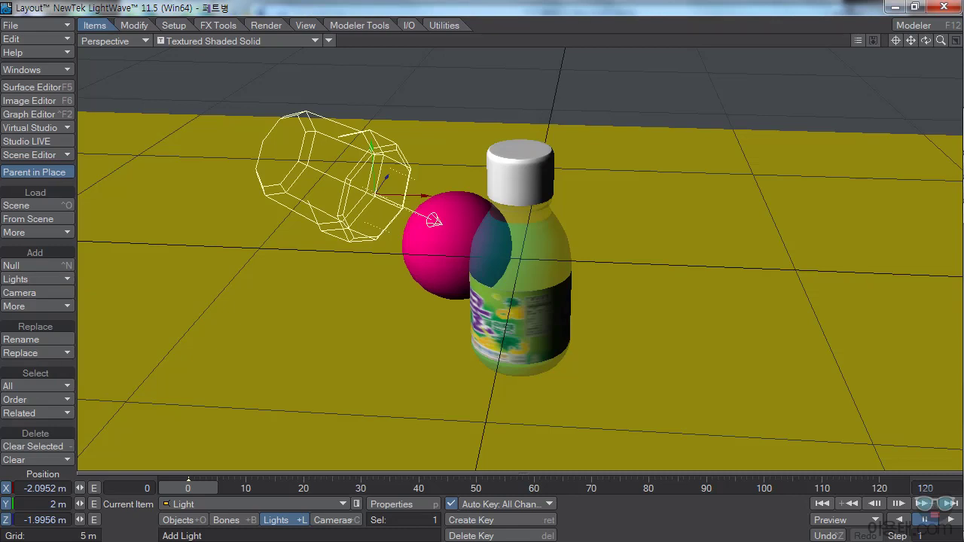
Open the Render Globals window and bring up its light settings
click(266, 25)
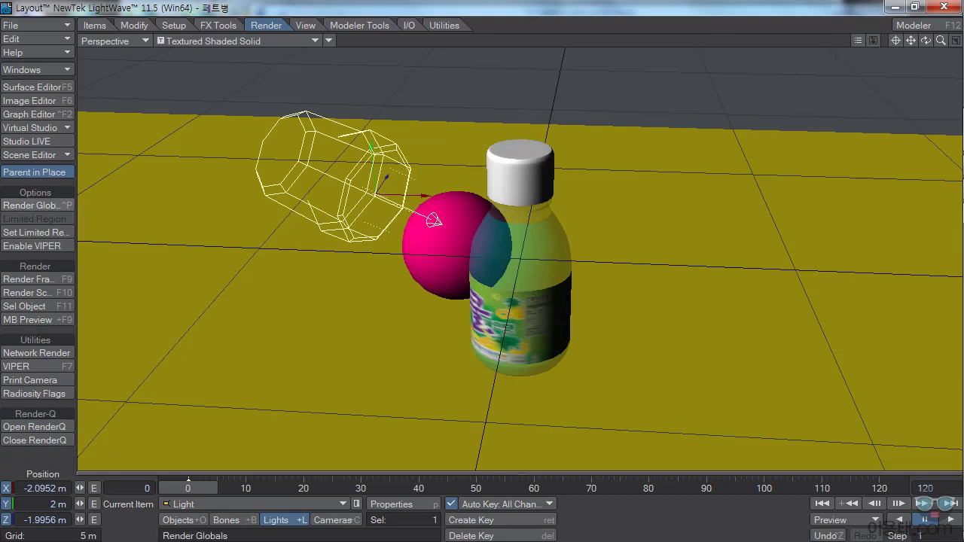
click(32, 205)
drag(91, 221, 110, 56)
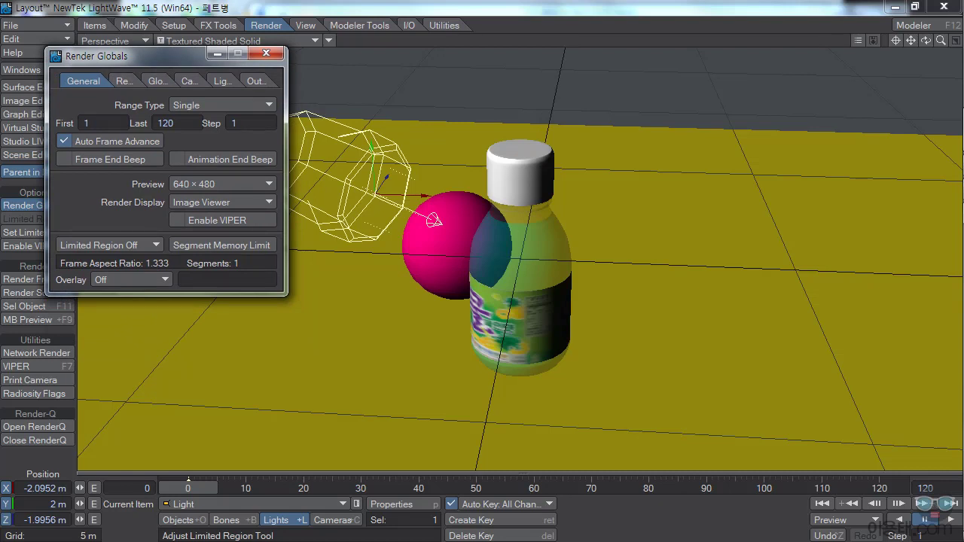
click(189, 81)
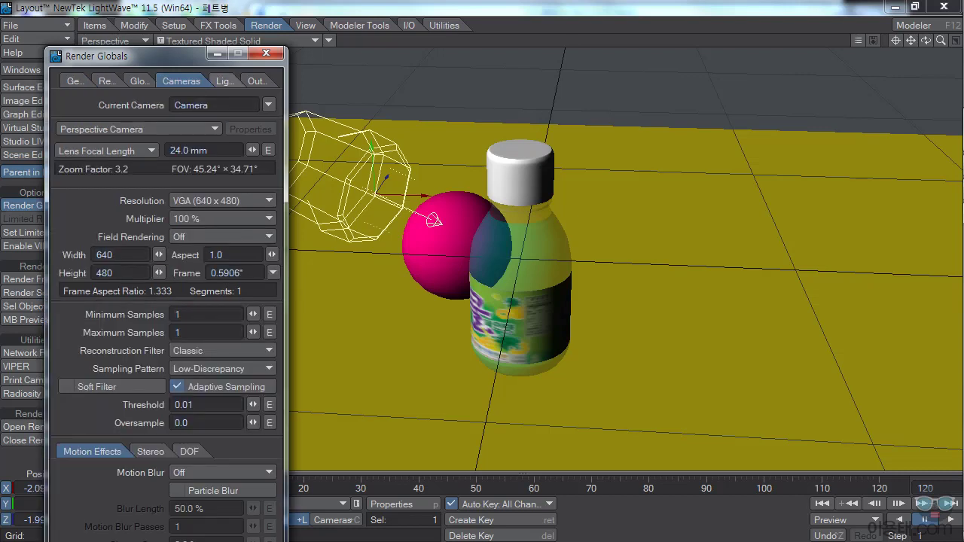
click(223, 81)
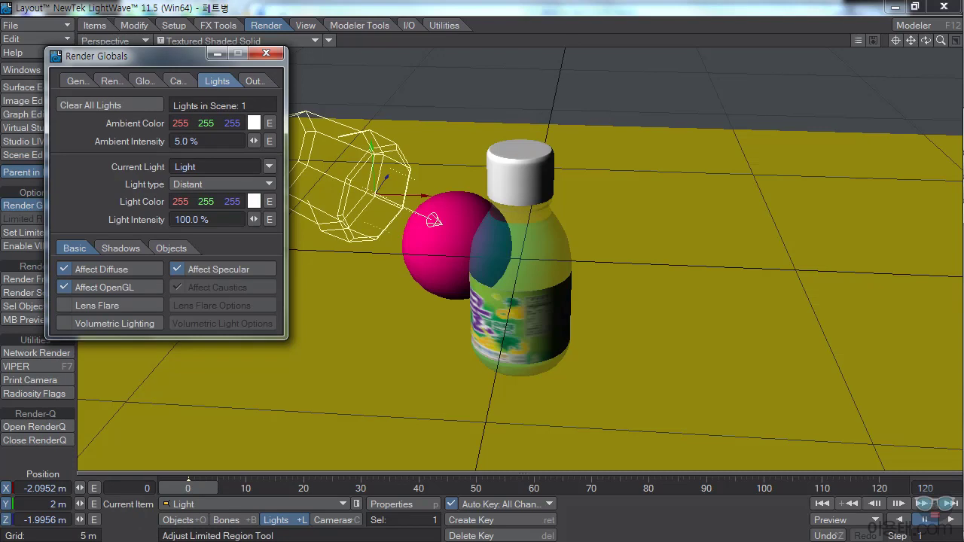
drag(175, 57, 148, 52)
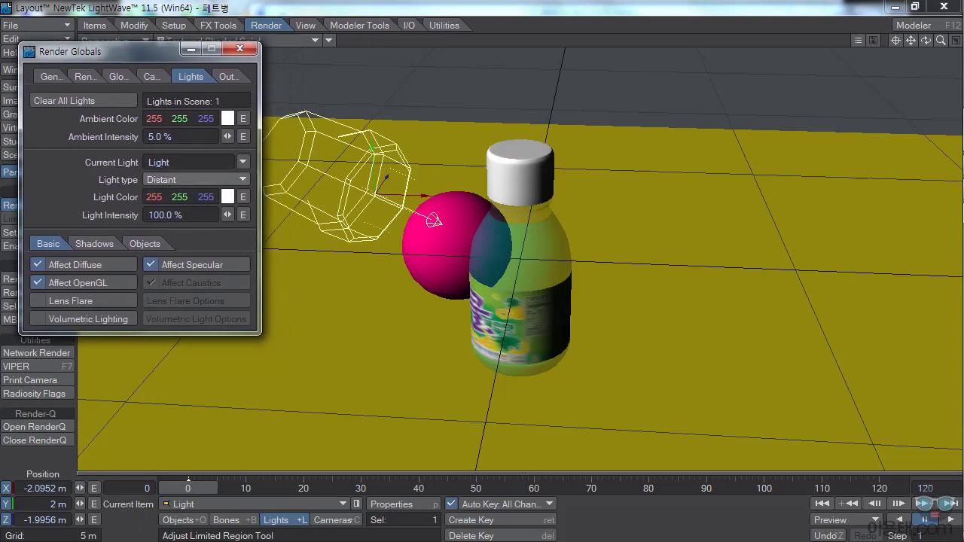
Switch the perspective viewport's display to VPR, keeping the Render Globals window clear of the bottle
drag(147, 52, 148, 173)
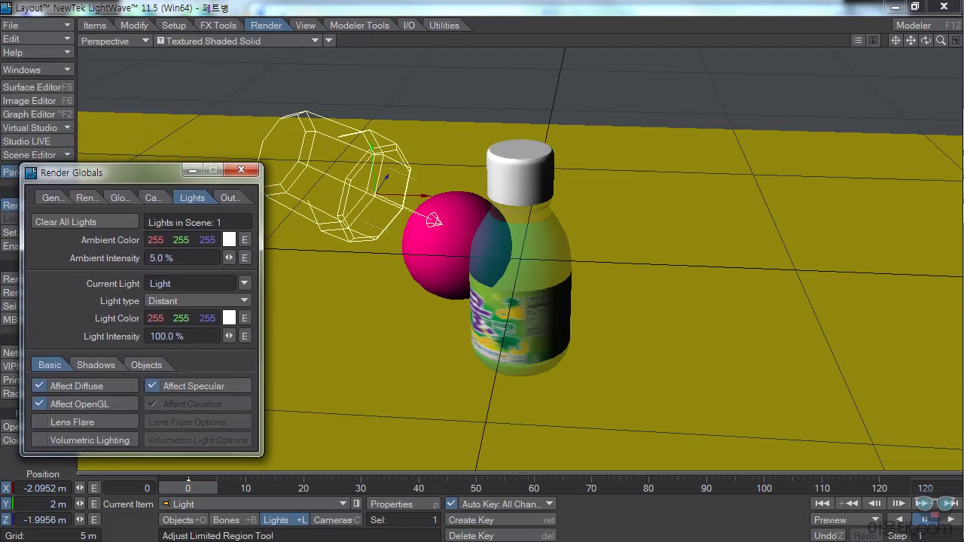
click(248, 41)
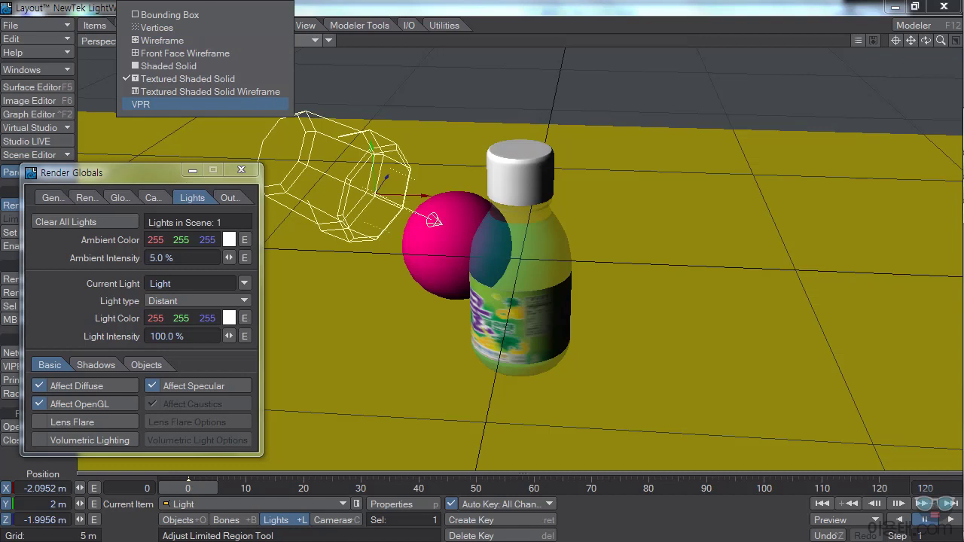
click(150, 104)
drag(113, 173, 121, 72)
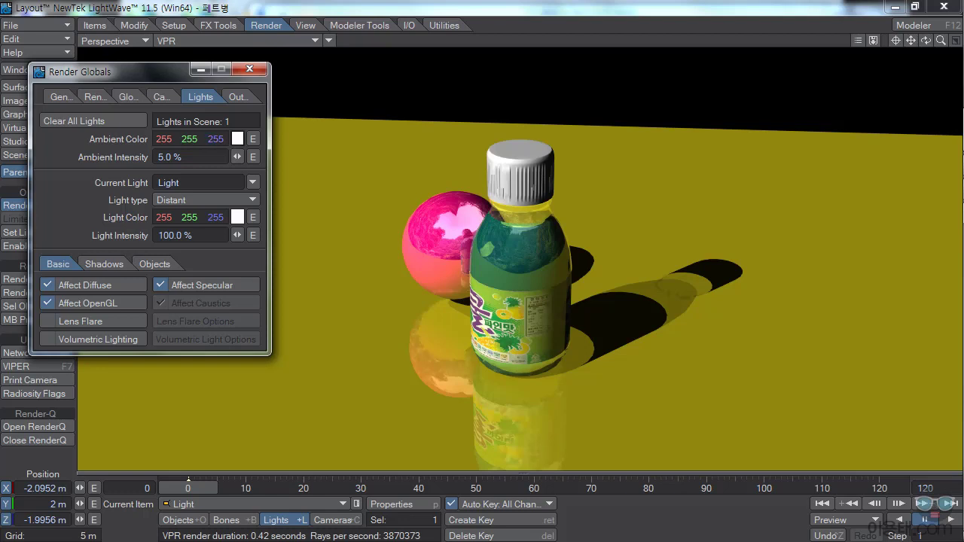
Try pure red (255, 0, 0) as the ambient color and set it back to white
click(237, 138)
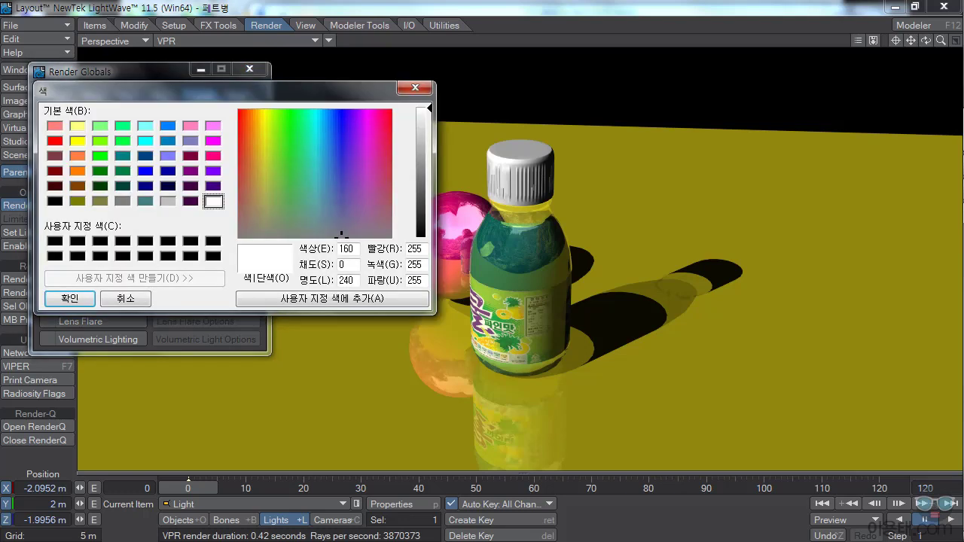
click(55, 140)
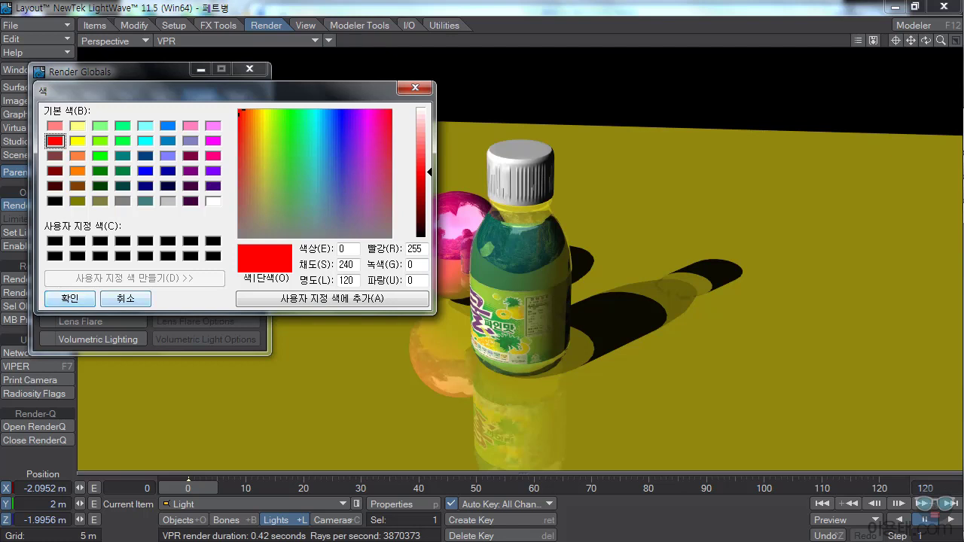
key(Return)
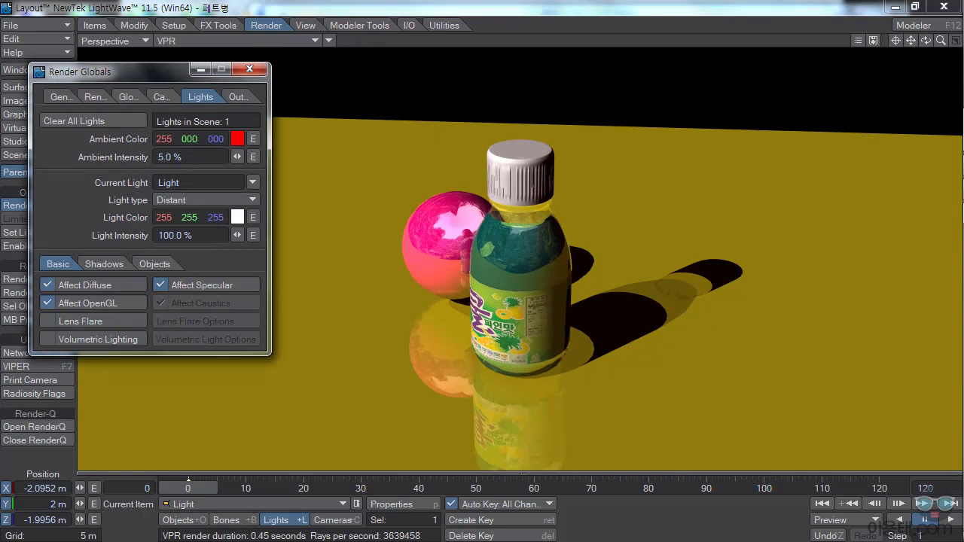
click(237, 138)
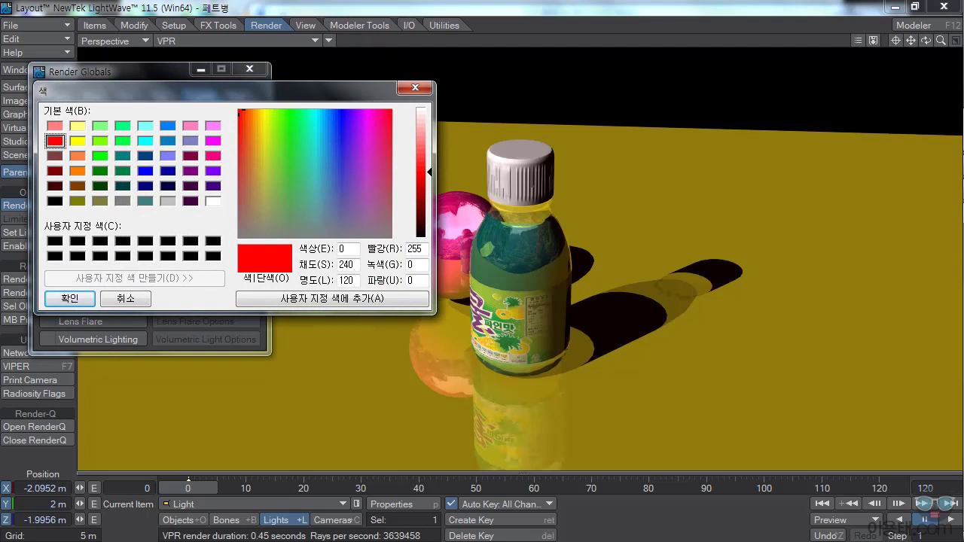
click(213, 201)
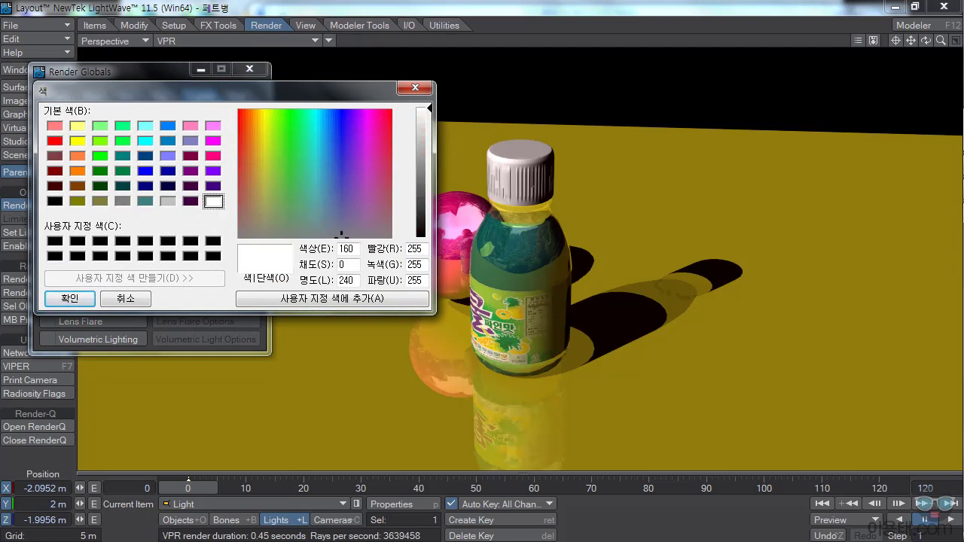
click(69, 298)
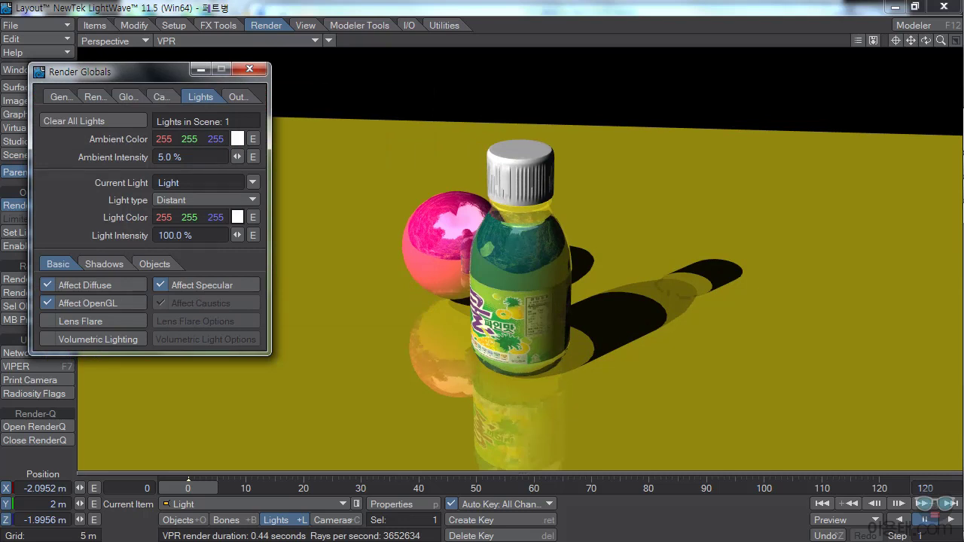
Try pure red (255, 0, 0) and a pale cyan (185, 255, 255) as the distant light's color
click(237, 217)
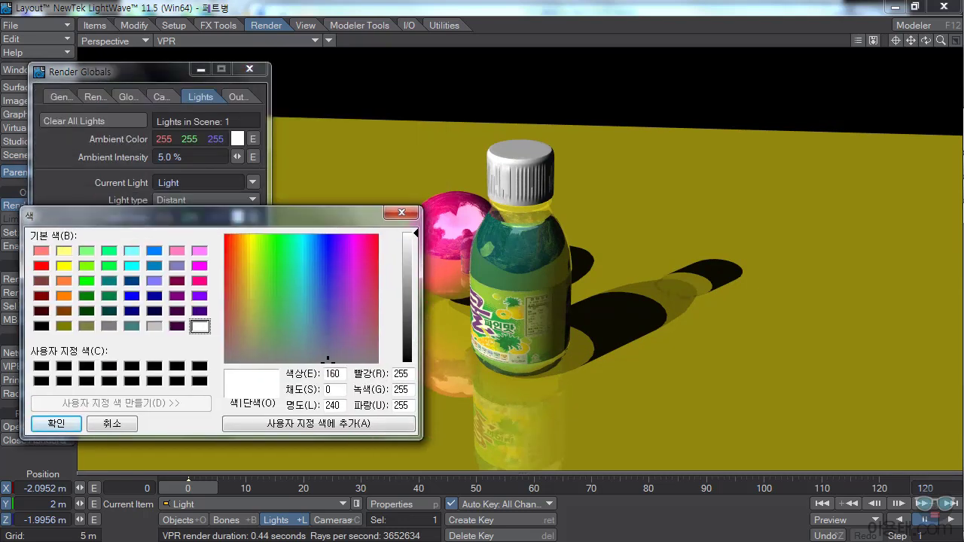
click(42, 266)
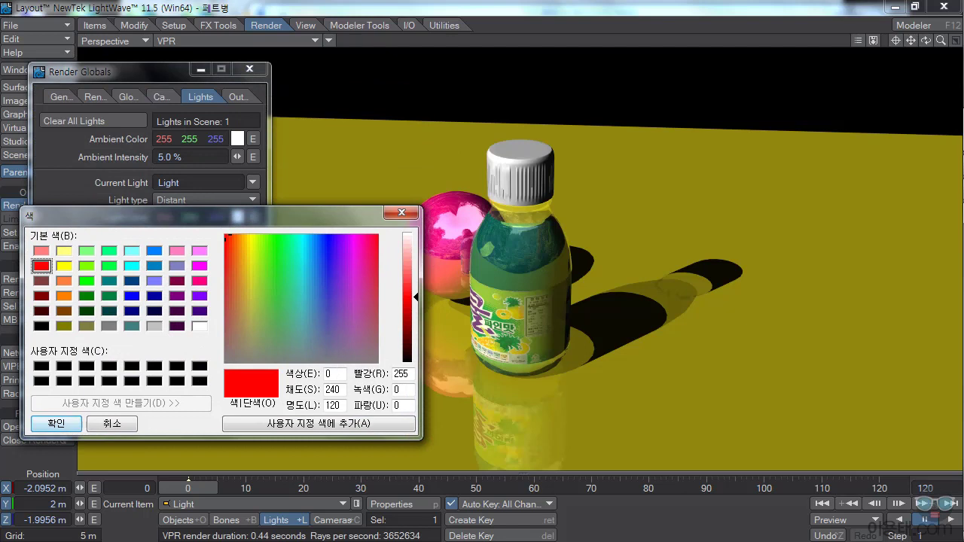
click(56, 423)
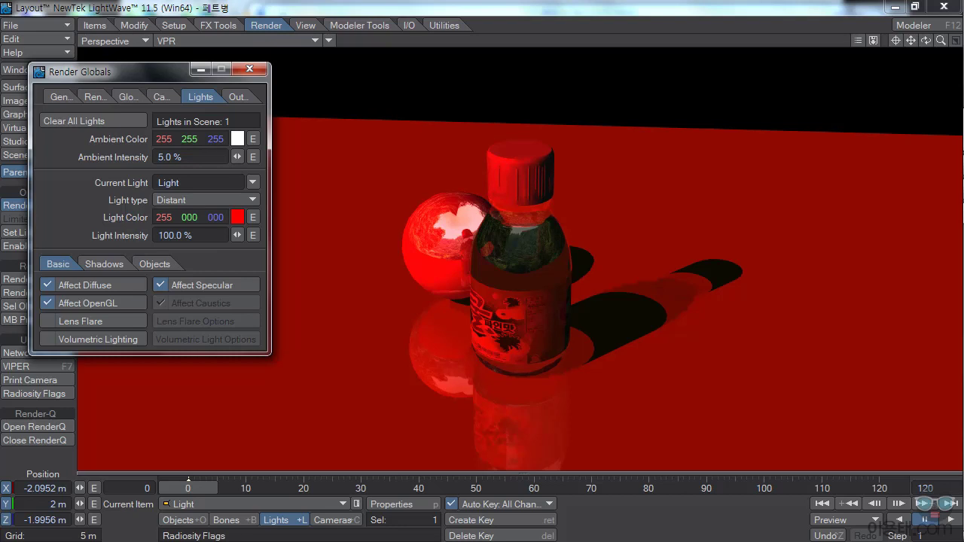
click(237, 217)
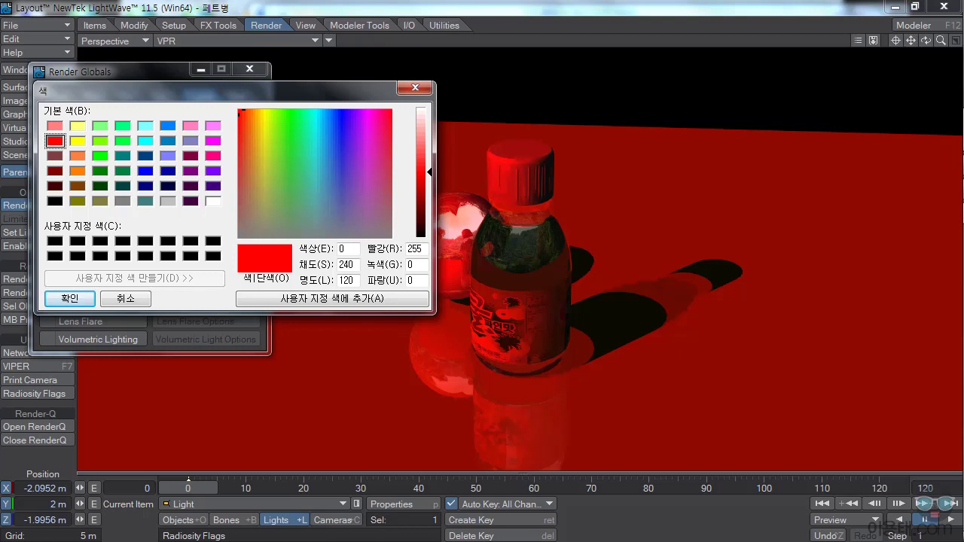
click(146, 126)
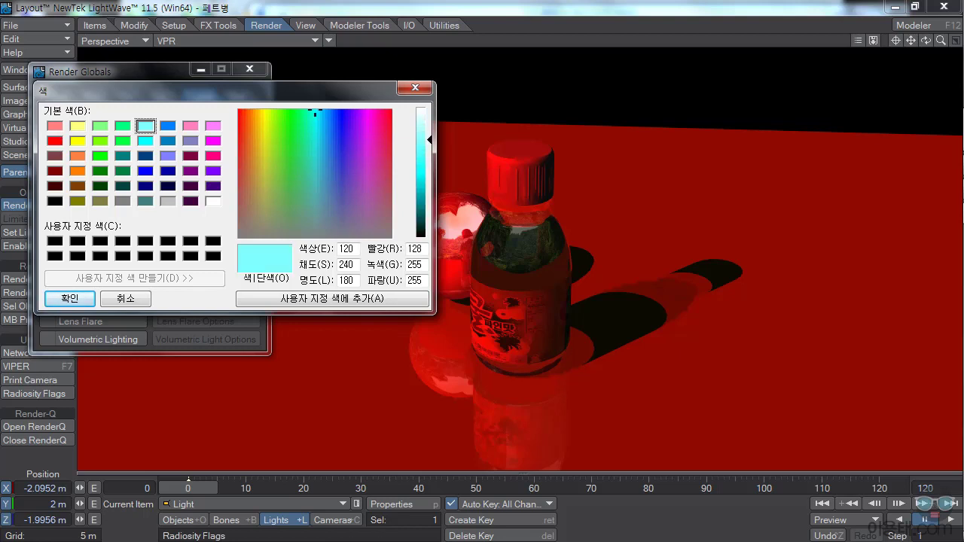
drag(429, 140, 430, 126)
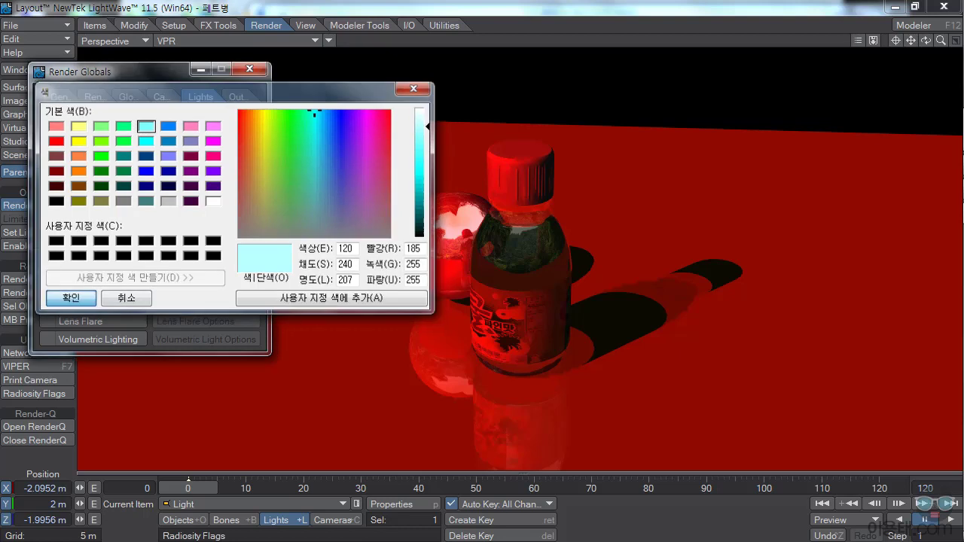
click(69, 298)
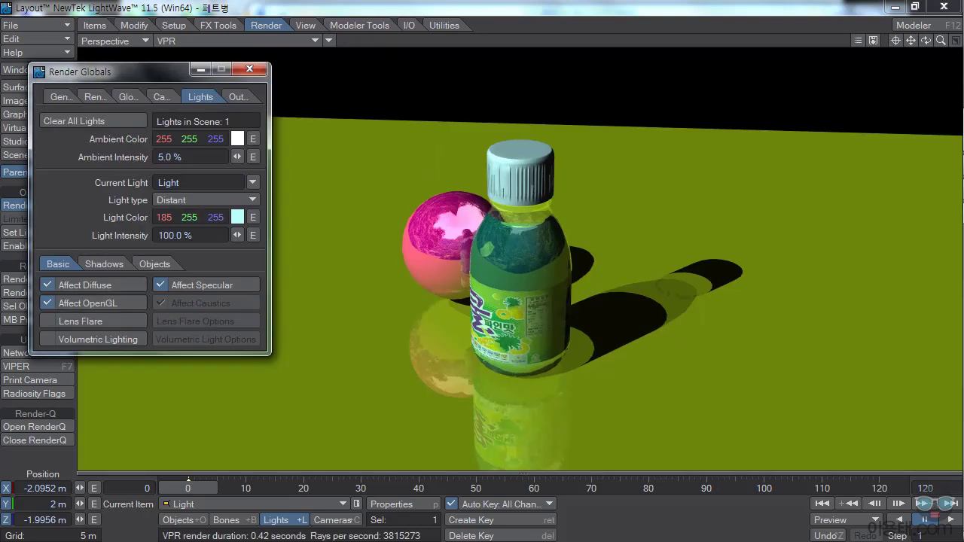
Try a light orange (254, 201, 129) as the distant light's color and reset it to white
click(237, 217)
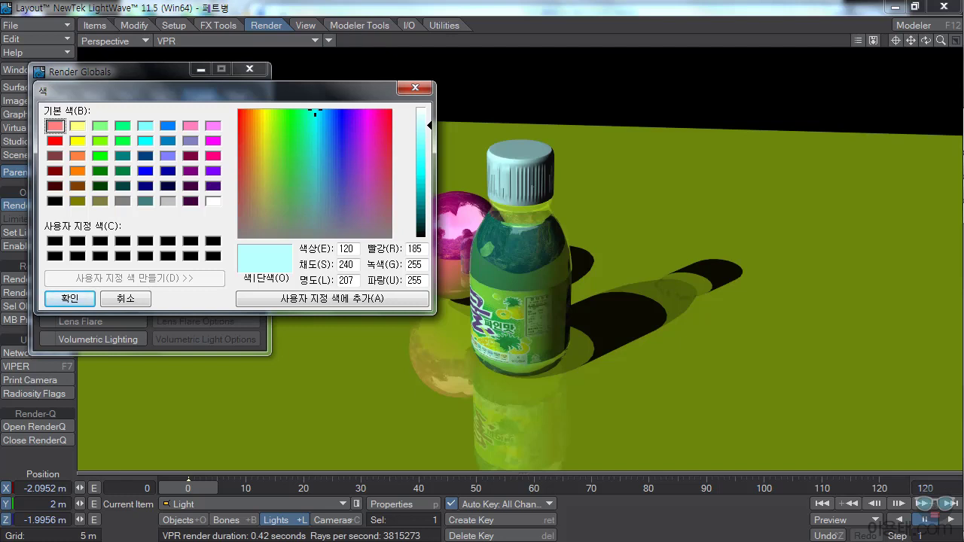
click(77, 127)
drag(264, 111, 253, 112)
click(70, 299)
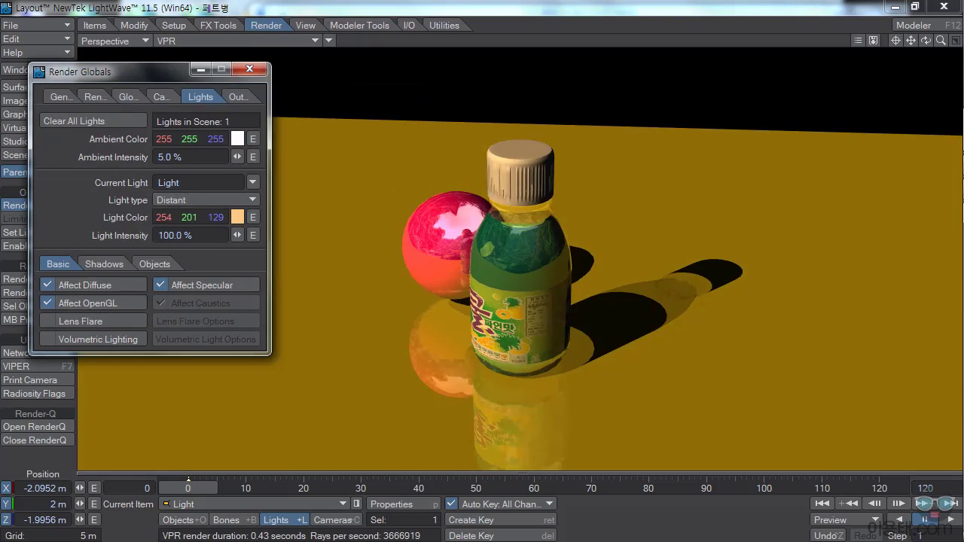
click(237, 216)
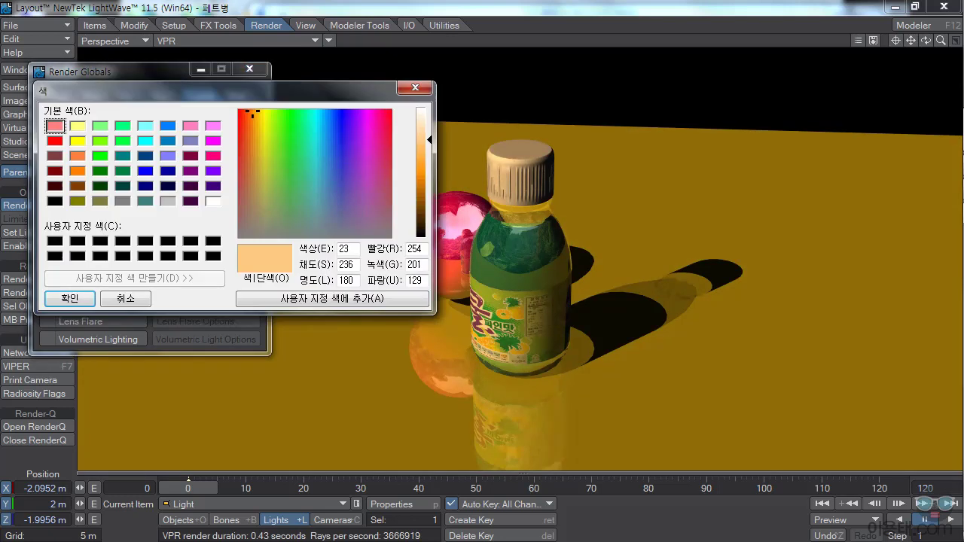
click(214, 201)
click(69, 299)
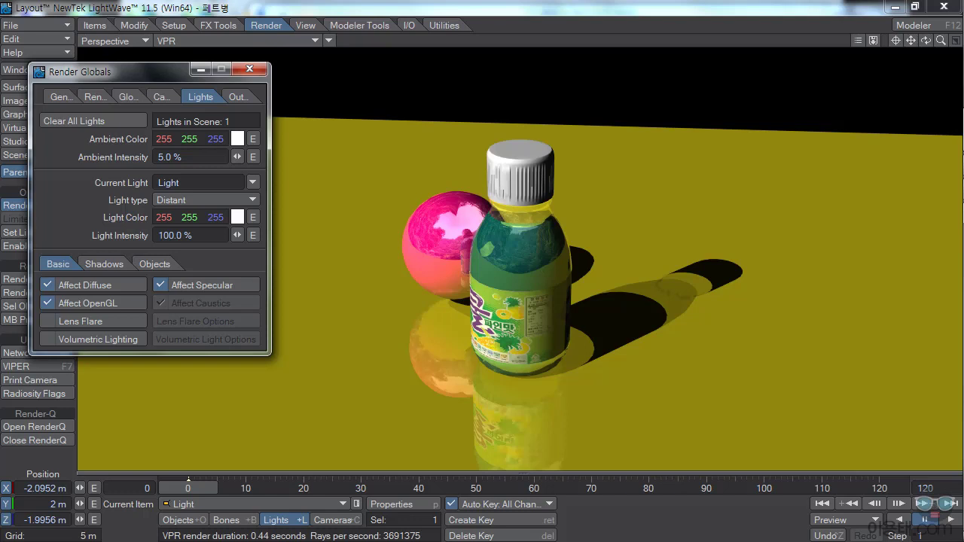
Raise the ambient intensity to 6.0 % and rename the current light 메인조명
mouse_move(236, 157)
mouse_down()
mouse_move(256, 156)
mouse_move(241, 157)
mouse_up()
click(168, 182)
click(253, 182)
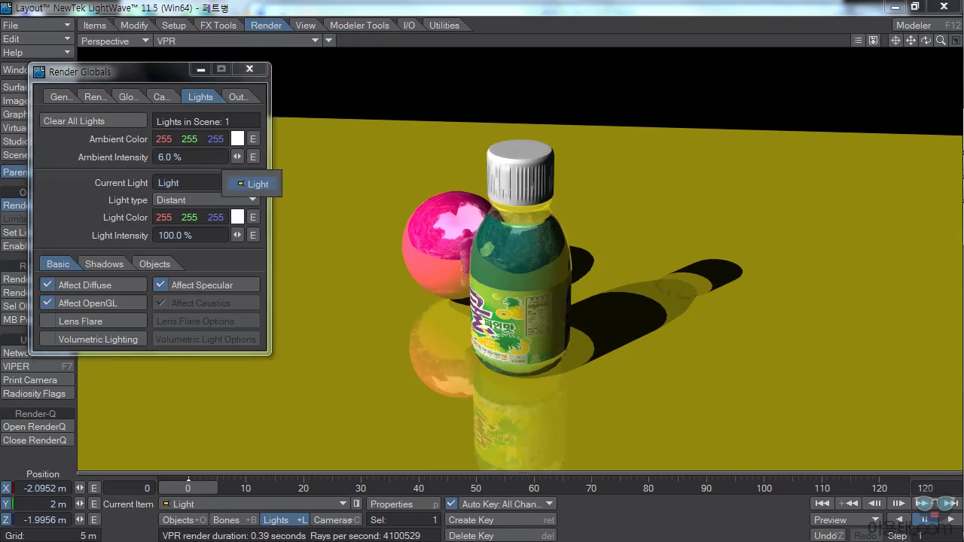
click(252, 184)
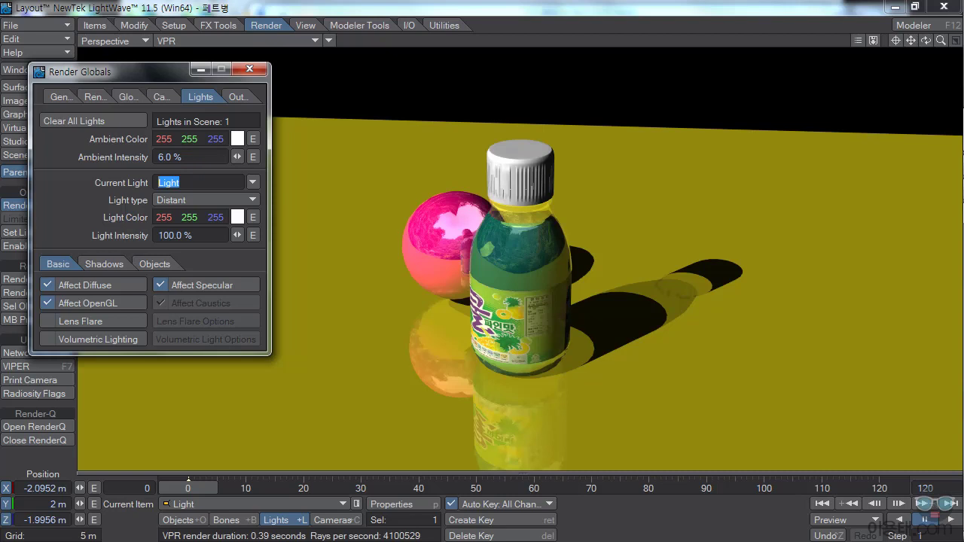
text(a)
key(BackSpace)
text(메인조며)
key(Return)
Change the type of the 메인조명 light to Area
drag(156, 72, 99, 73)
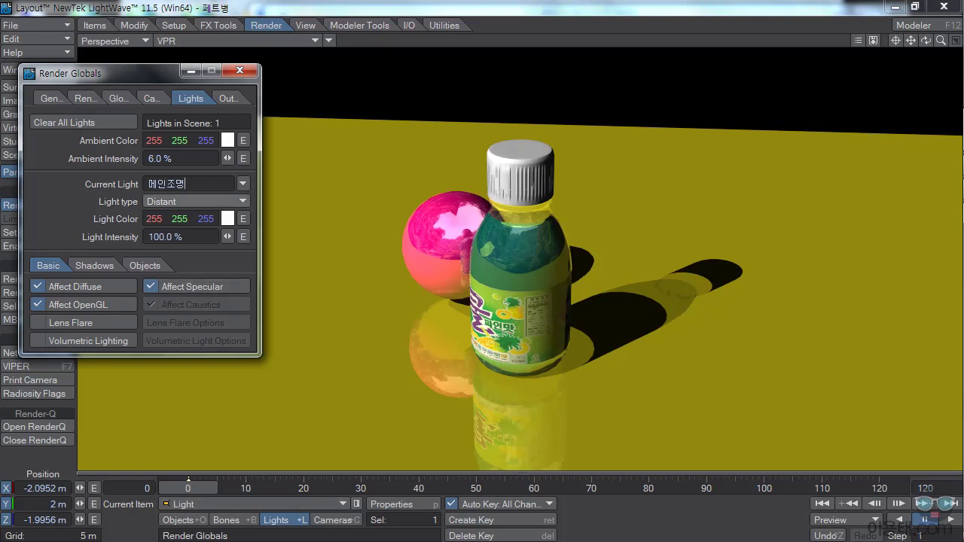
click(226, 201)
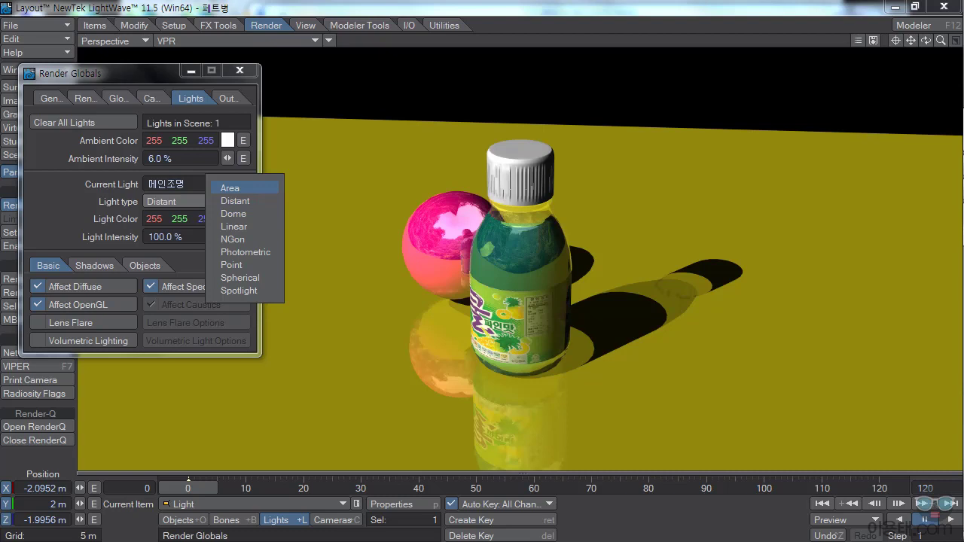
click(230, 188)
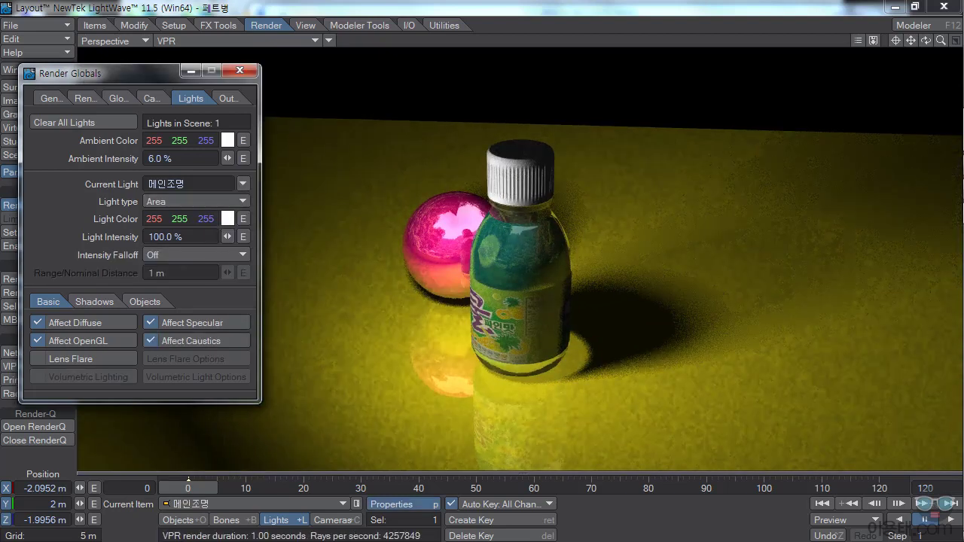
Switch the perspective viewport's display to Textured Shaded Solid, with Render Globals moved out of the way
drag(98, 73, 91, 199)
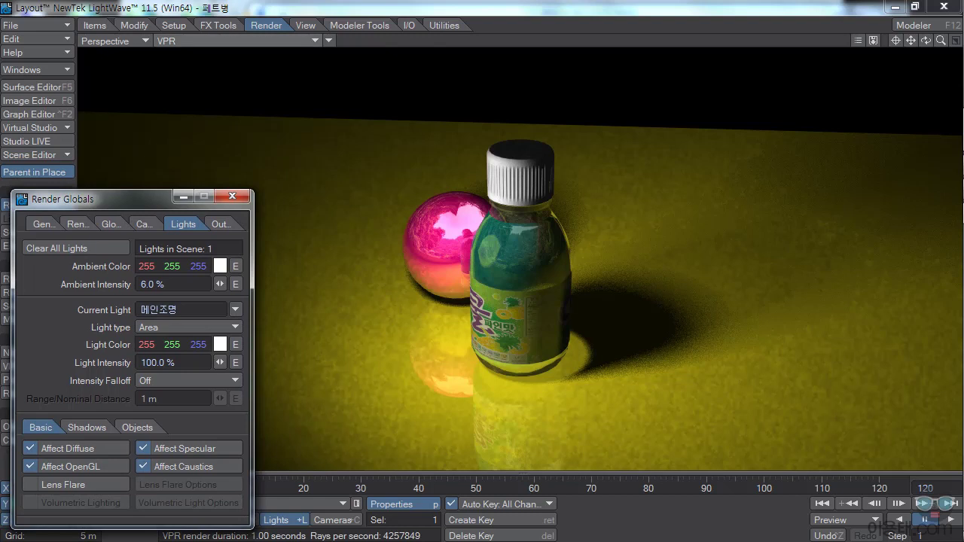
click(233, 40)
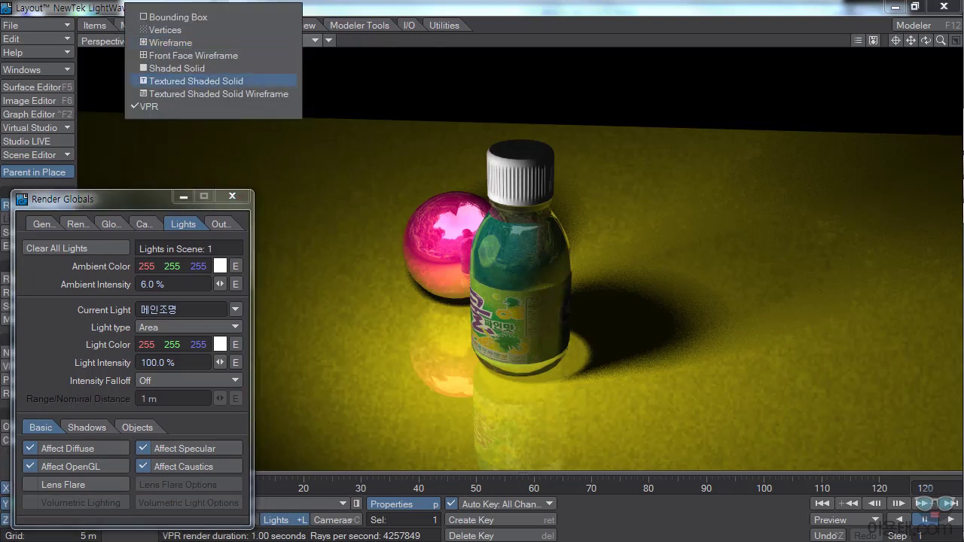
click(196, 81)
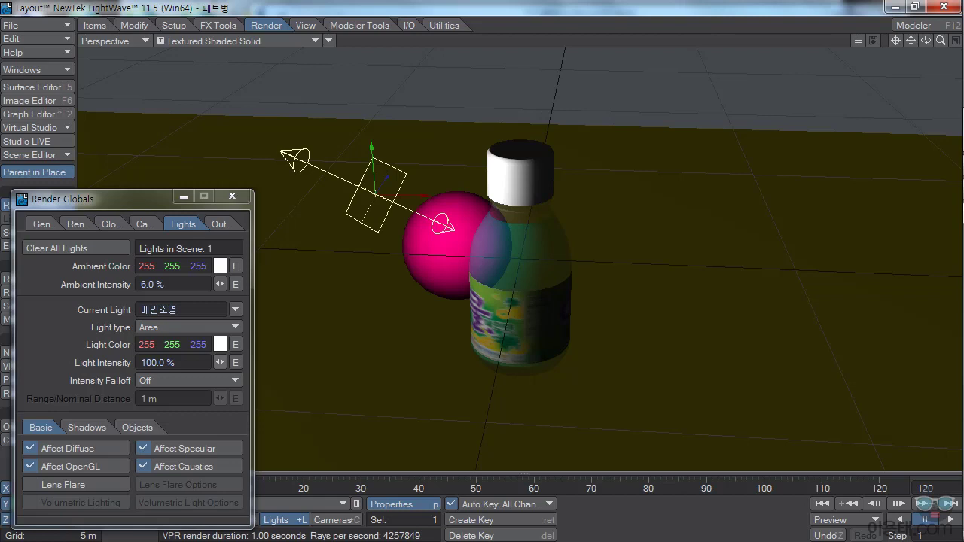
Try a light intensity of 150.0 % on the 메인조명 light and return it to 100.0 %
mouse_move(220, 362)
mouse_down()
mouse_move(140, 362)
mouse_move(220, 362)
mouse_up()
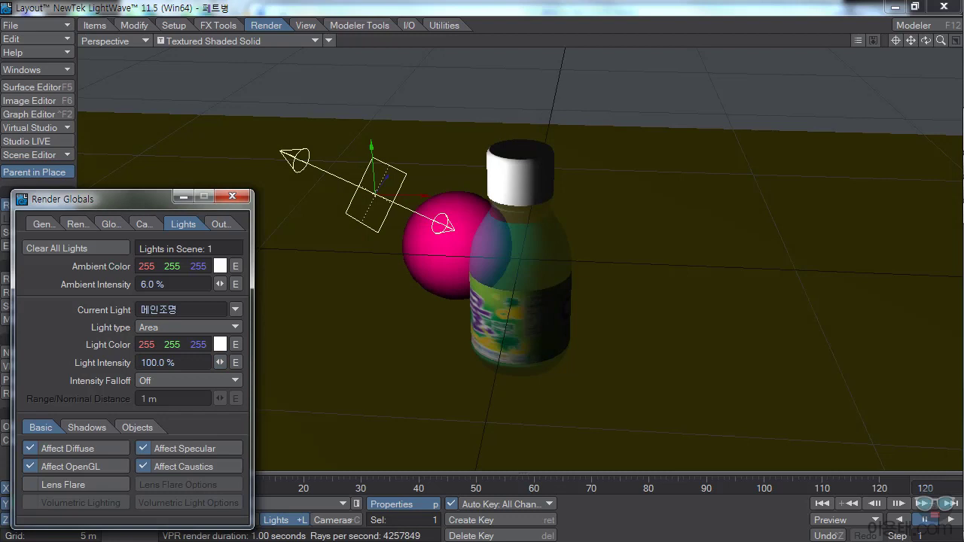
click(173, 362)
text(150)
key(Return)
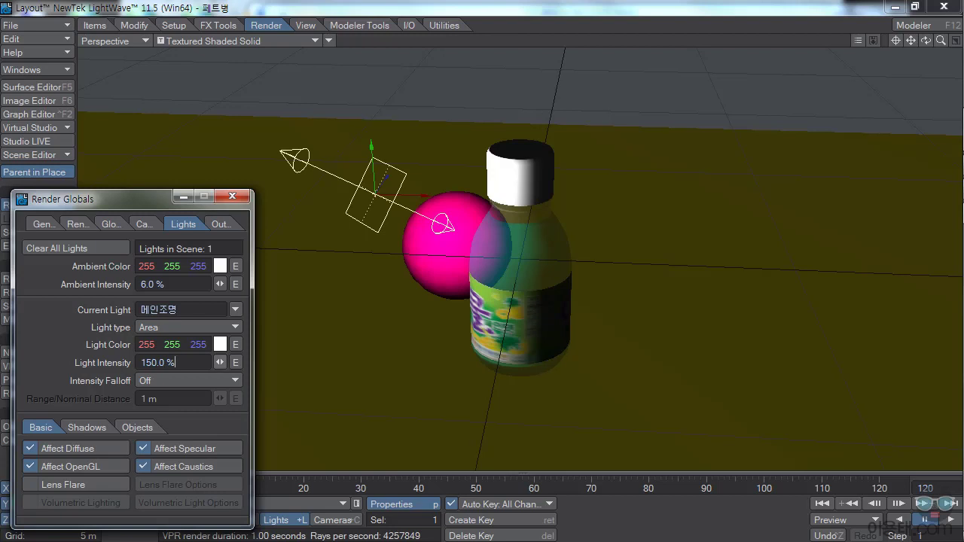
drag(220, 363, 198, 362)
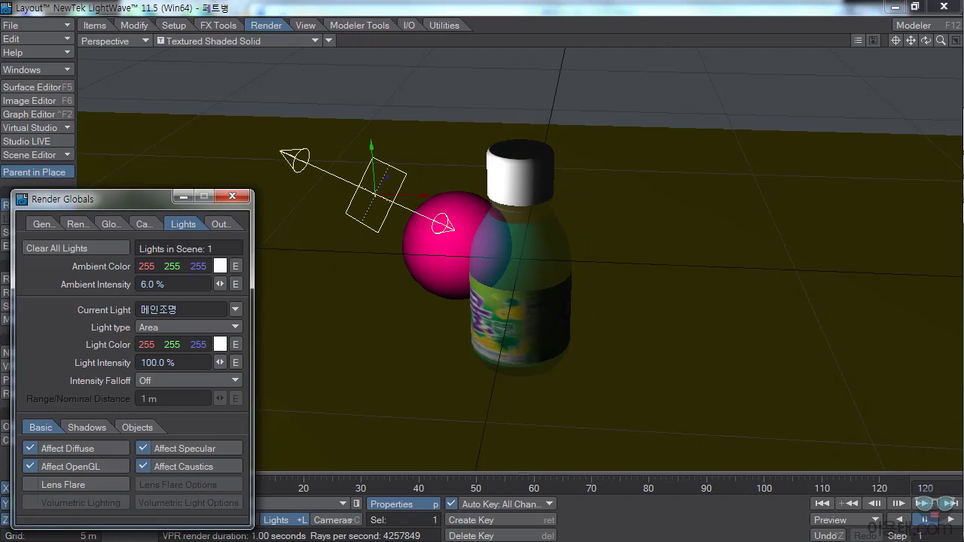
Try the Dome and Point types on the 메인조명 light
click(150, 327)
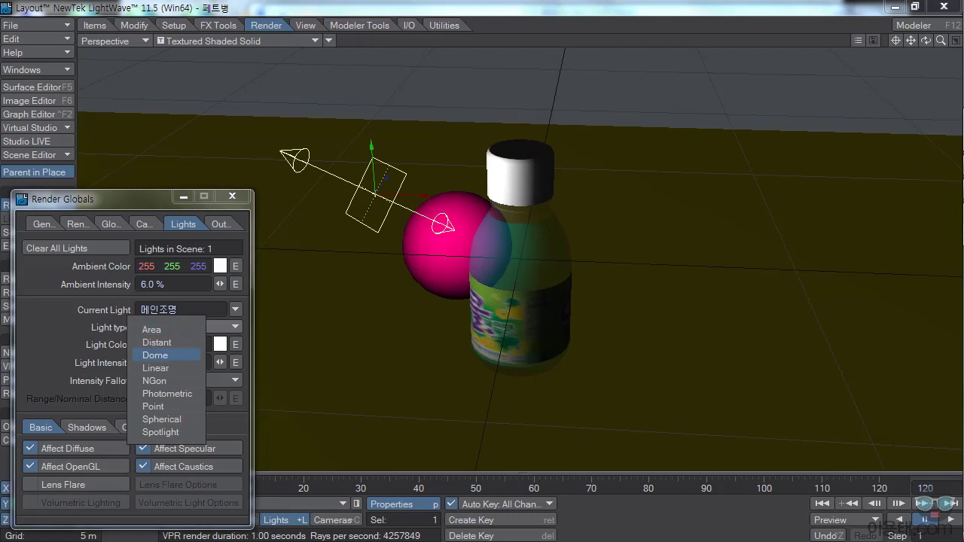
click(155, 355)
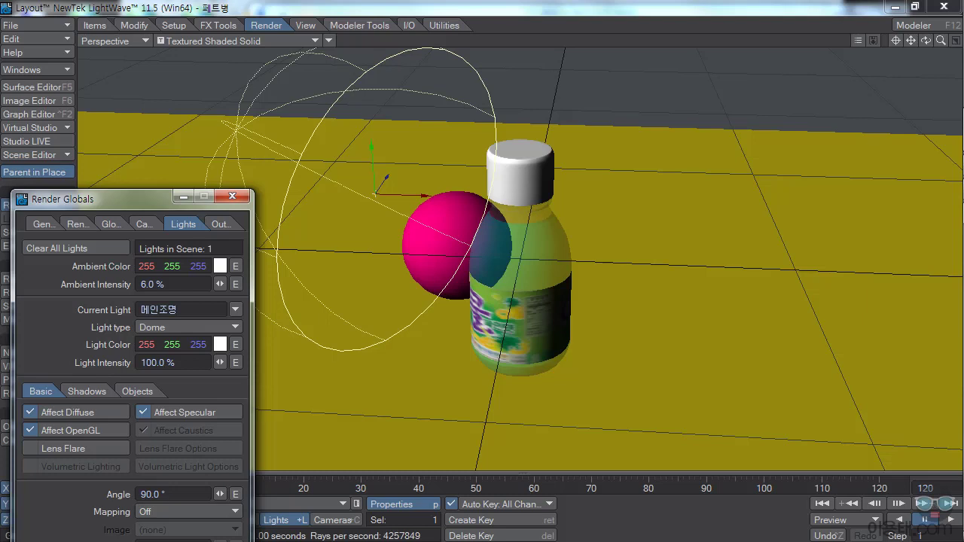
click(181, 327)
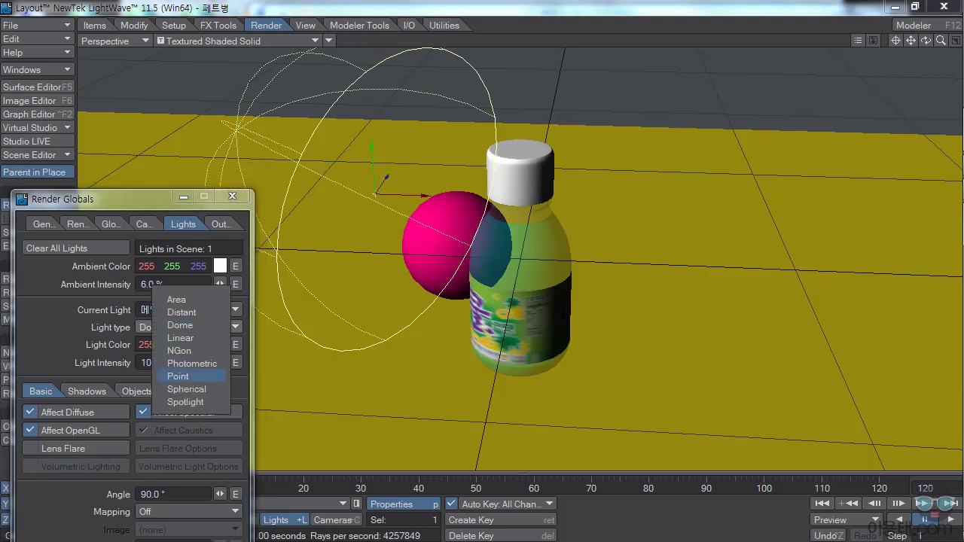
click(178, 376)
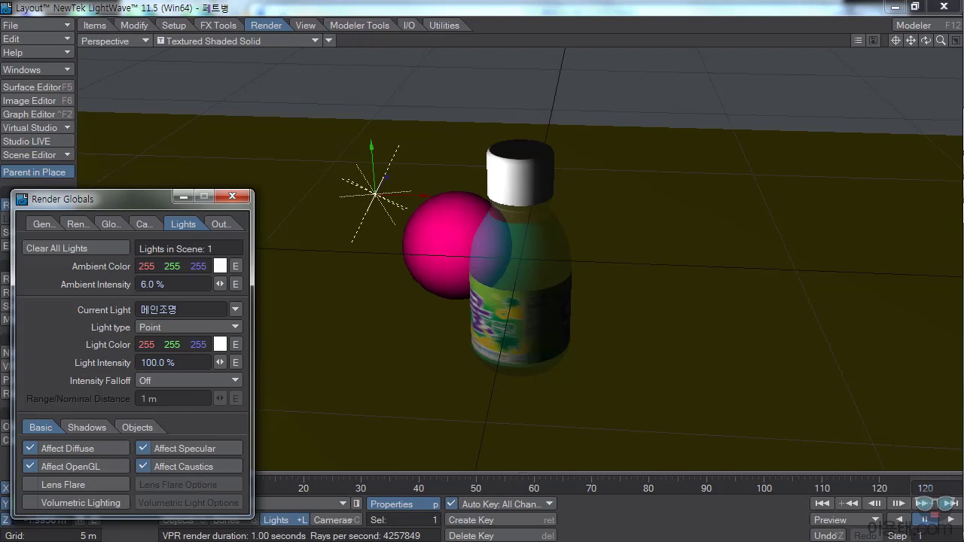
Change the 메인조명 light's type to Spotlight and move it away from the bottle along X to about -3.55 m
click(189, 327)
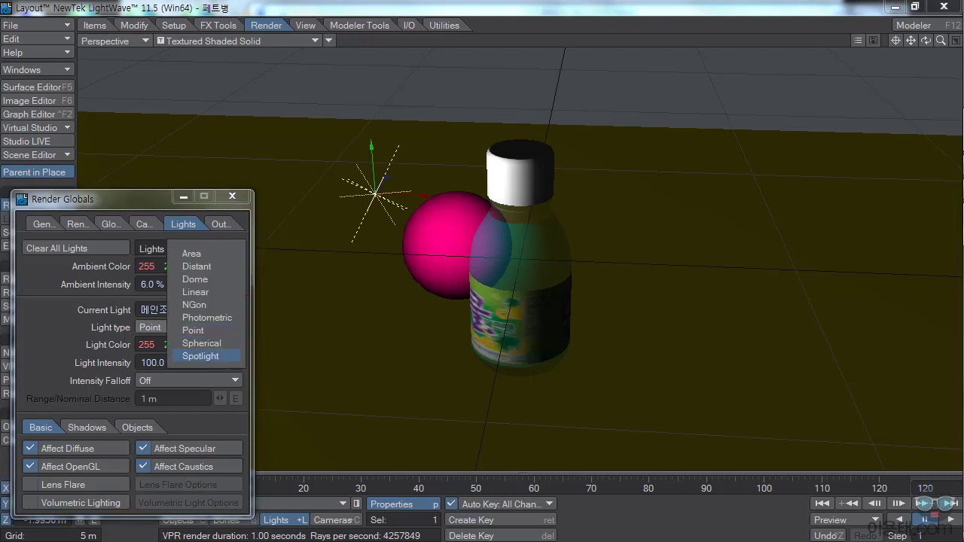
click(200, 356)
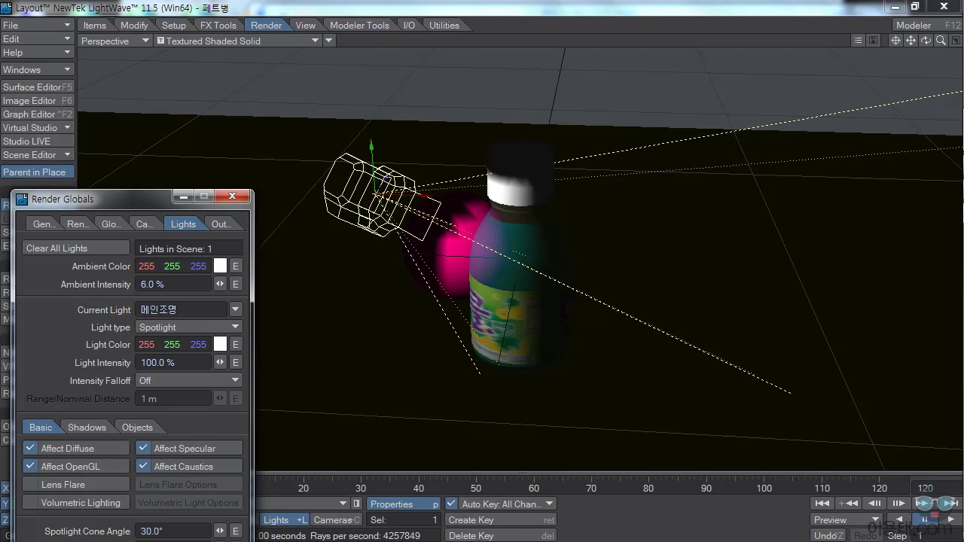
drag(424, 196, 333, 193)
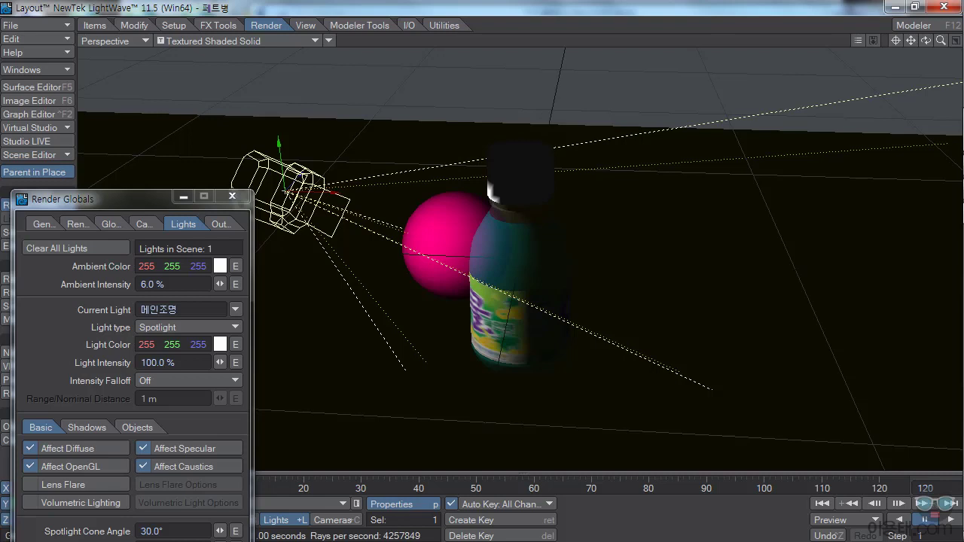
Change the 메인조명 light's type to Distant and set the perspective viewport's display to VPR
drag(91, 199, 90, 107)
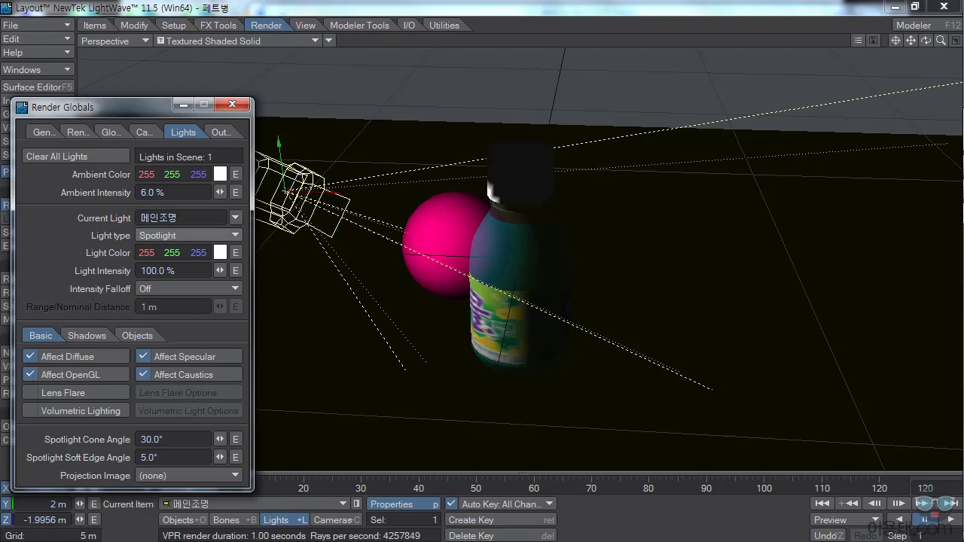
click(189, 235)
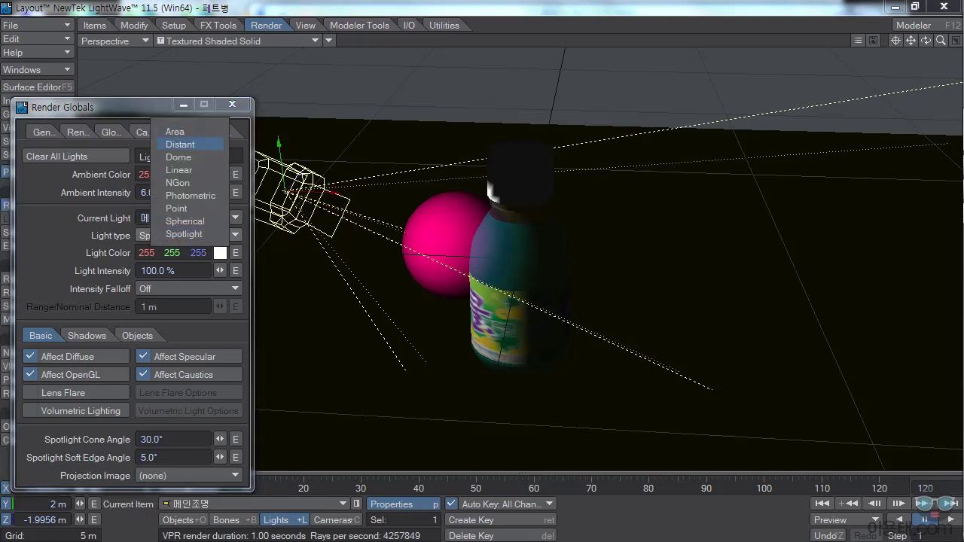
click(181, 144)
drag(83, 107, 81, 201)
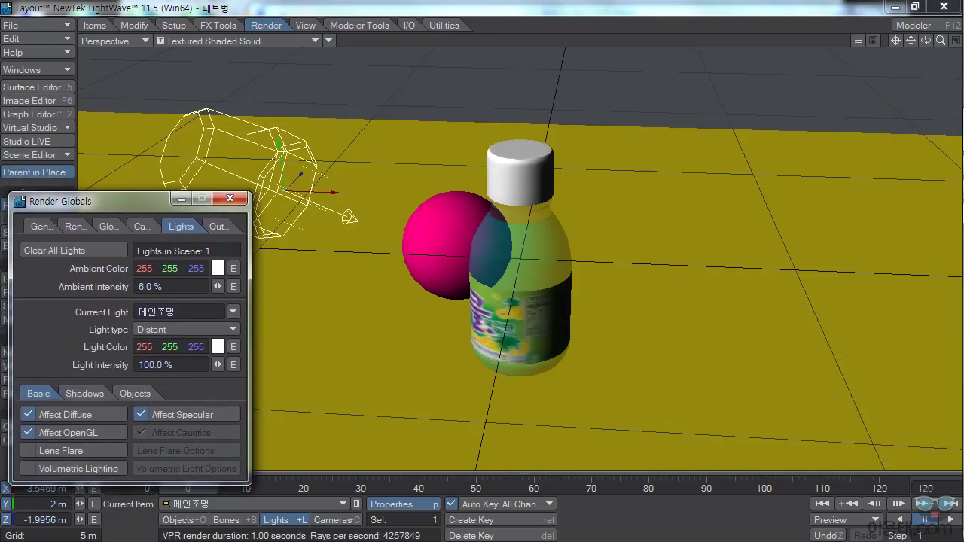
click(226, 41)
click(196, 106)
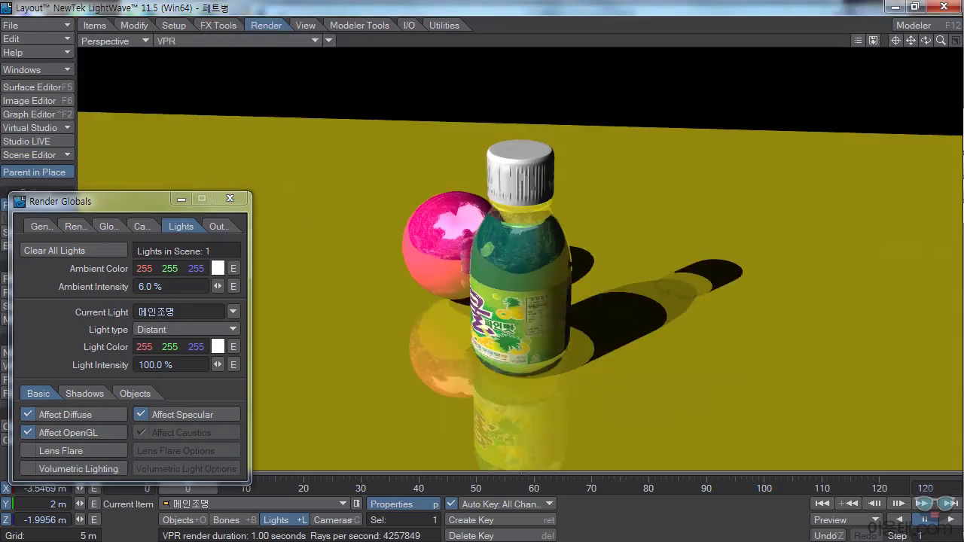
Test the Affect Diffuse, Affect OpenGL and Lens Flare options of the 메인조명 light in turn, returning each to its original setting
drag(75, 201, 77, 157)
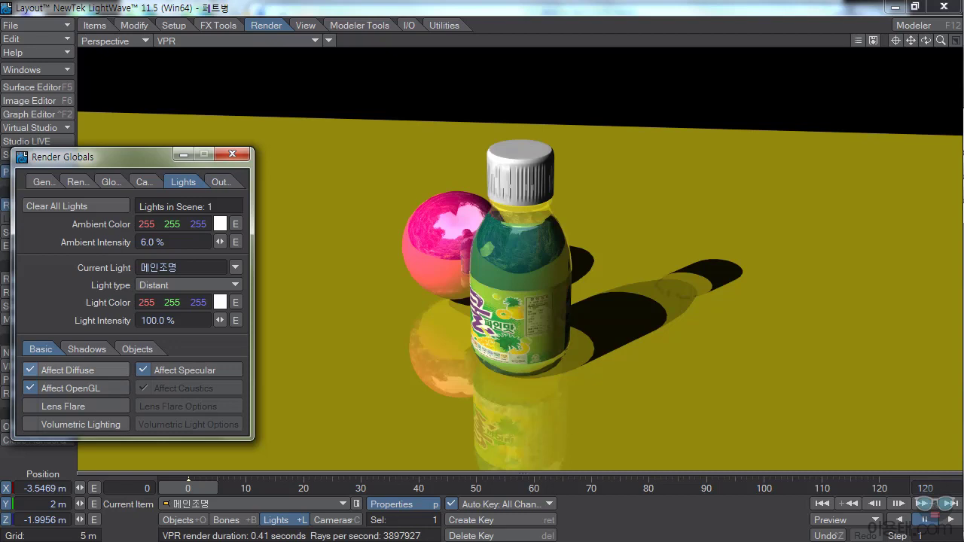
click(68, 370)
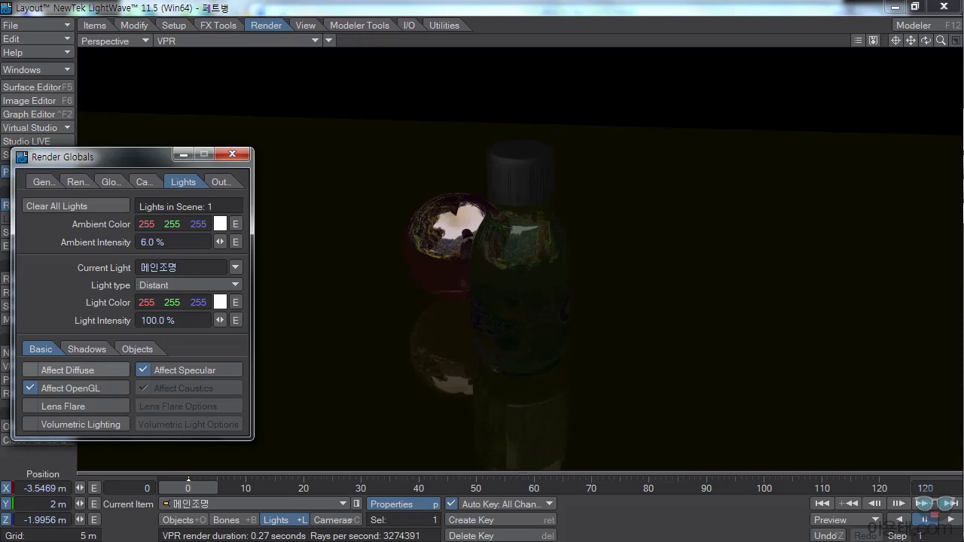
click(68, 370)
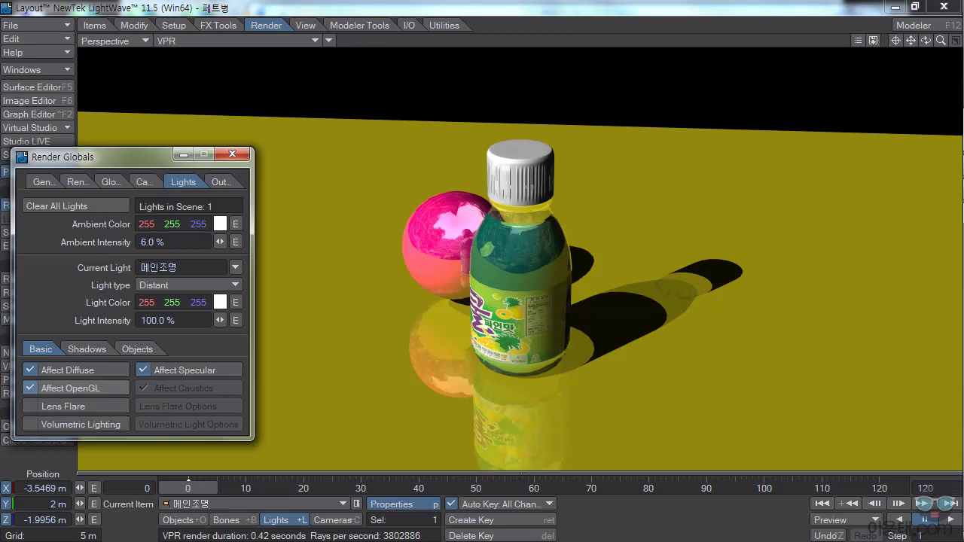
click(30, 388)
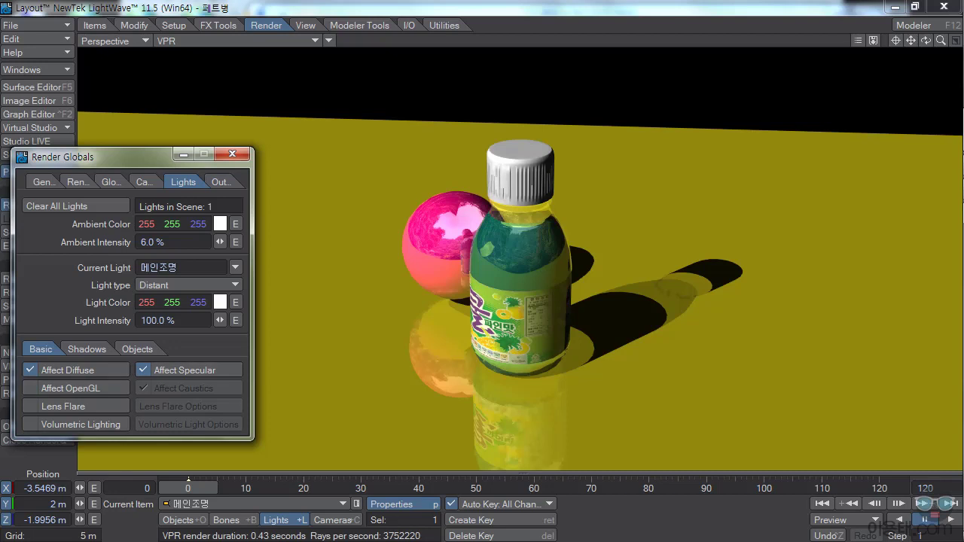
click(30, 388)
click(64, 406)
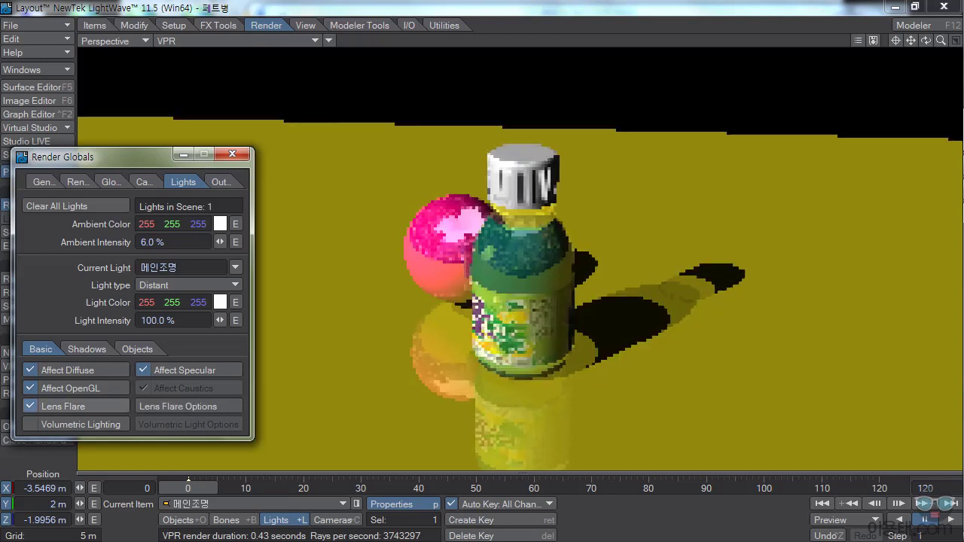
click(63, 406)
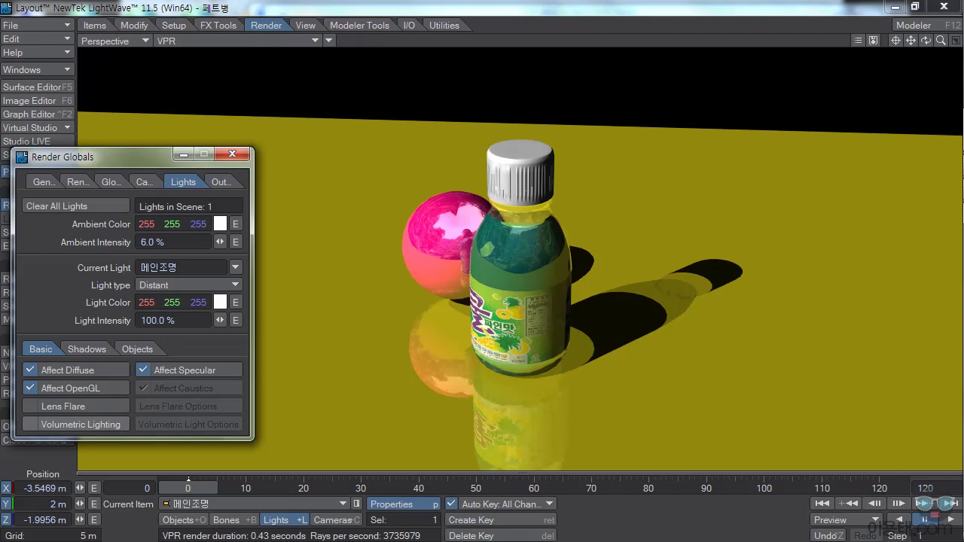
Enable Volumetric Lighting for the 메인조명 light and open its volumetric options beside the bottle
click(75, 424)
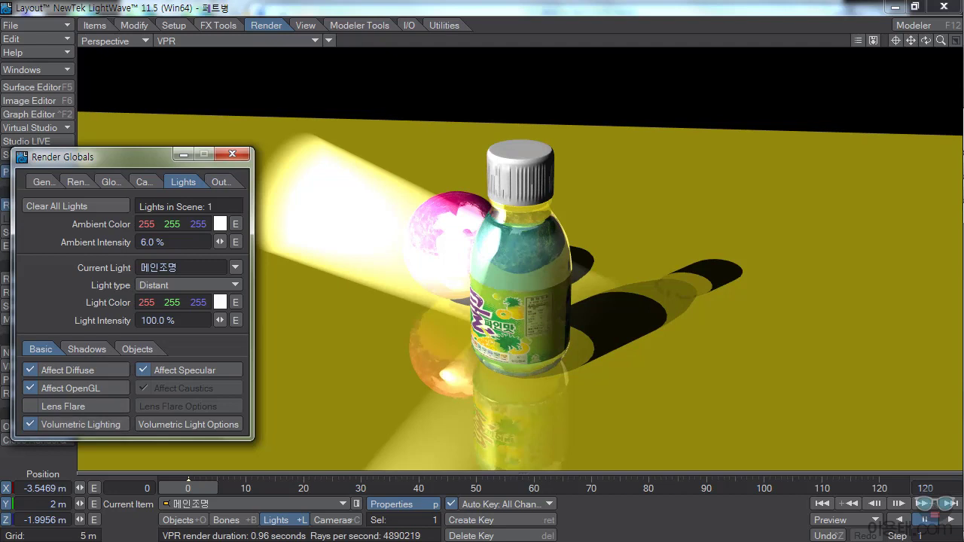
drag(925, 41, 893, 48)
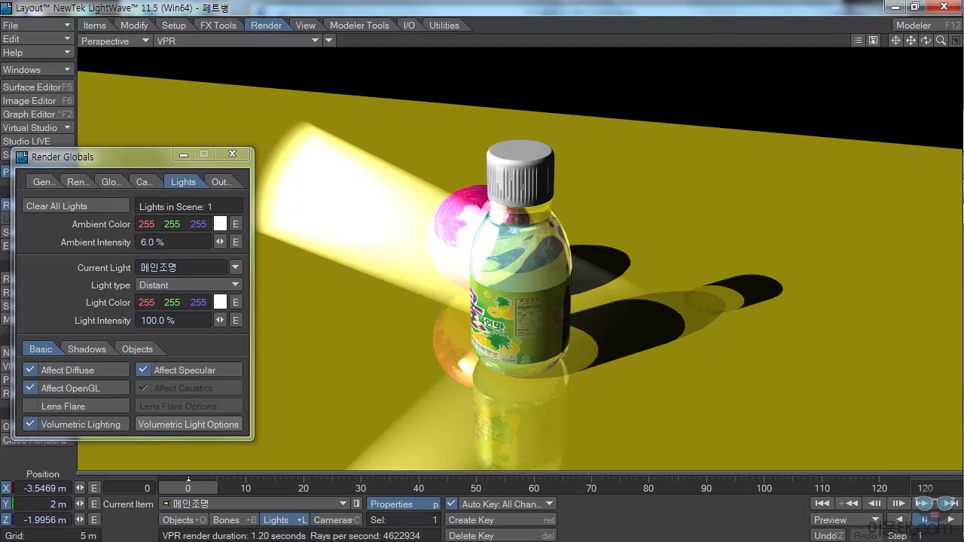
click(188, 424)
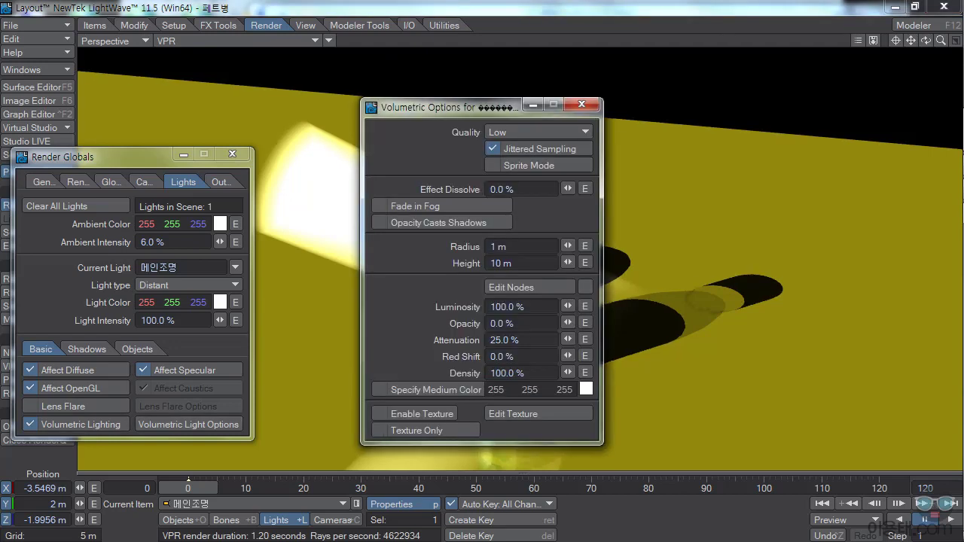
drag(444, 107, 716, 105)
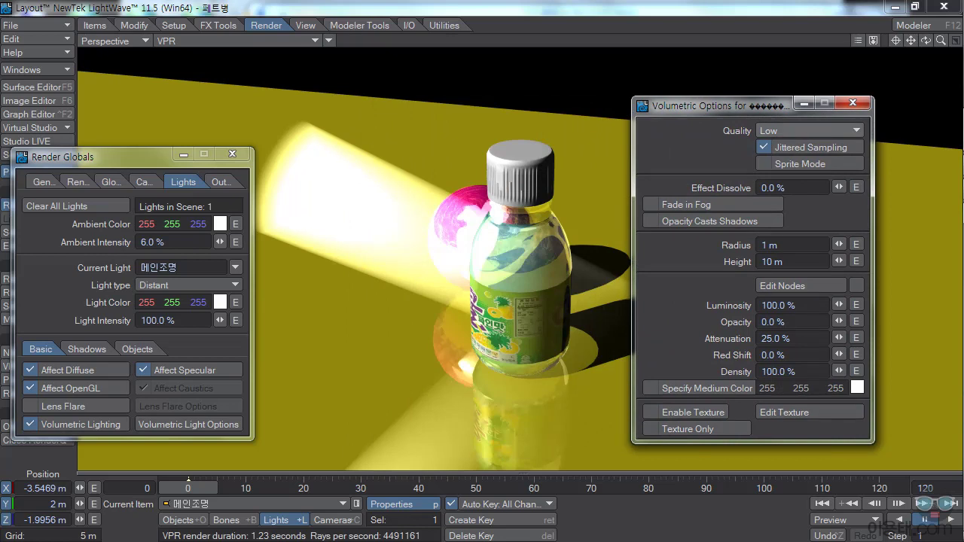
Try the Best quality setting for the volumetric light and return it to Low
click(810, 130)
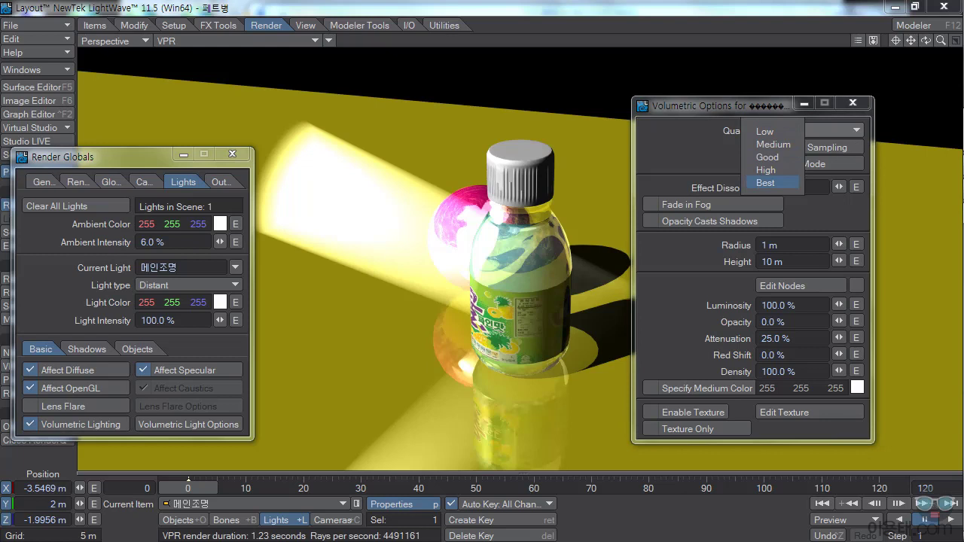
click(765, 183)
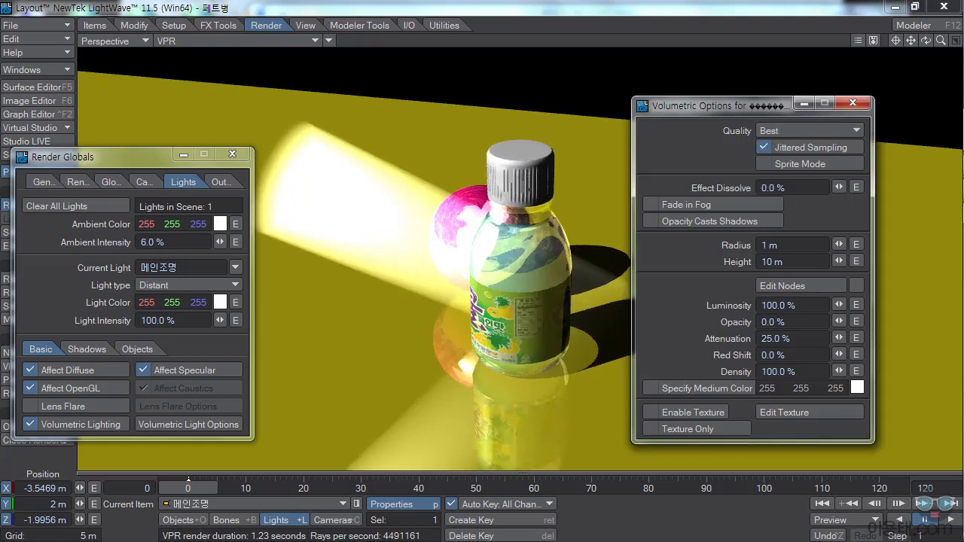
click(810, 130)
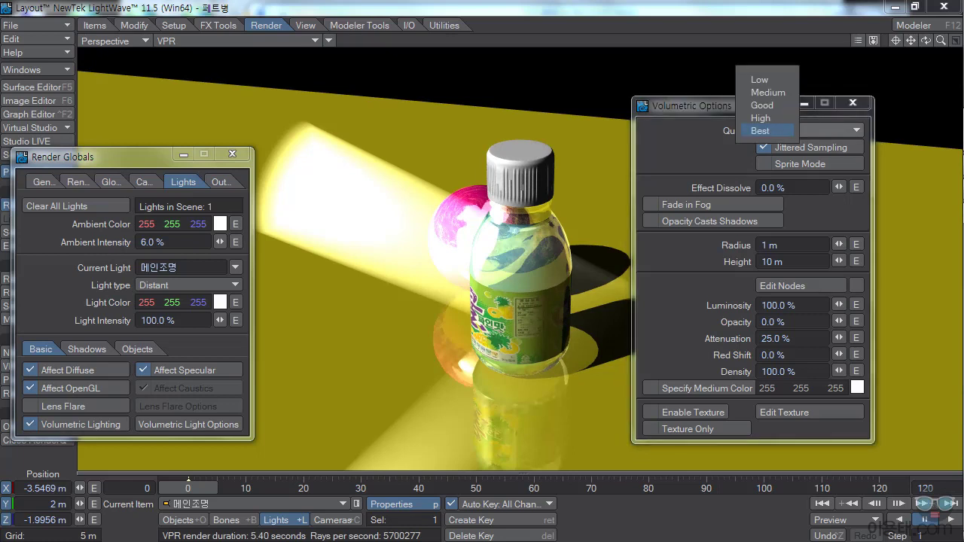
click(759, 79)
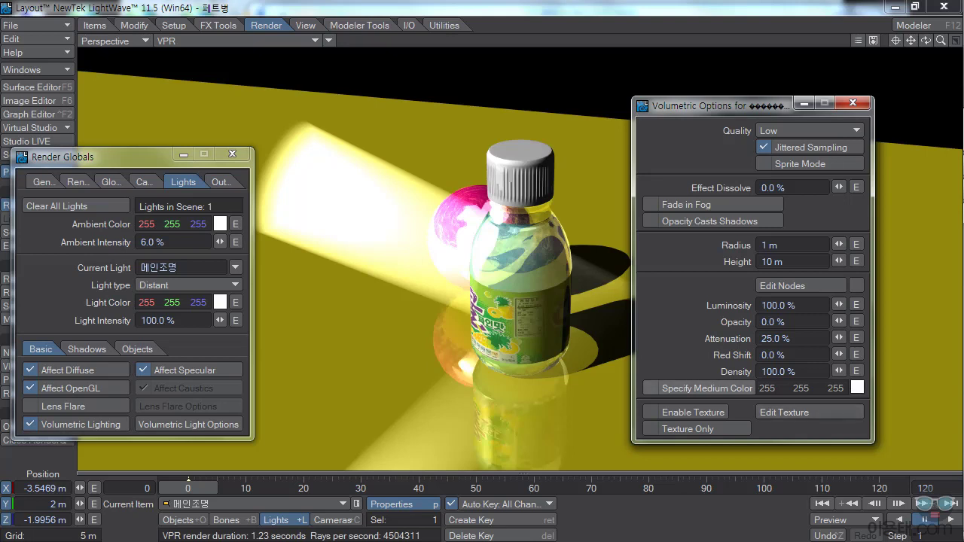
Try a green medium color (0, 255, 0) for the volumetric light and turn Specify Medium Color off again
click(698, 388)
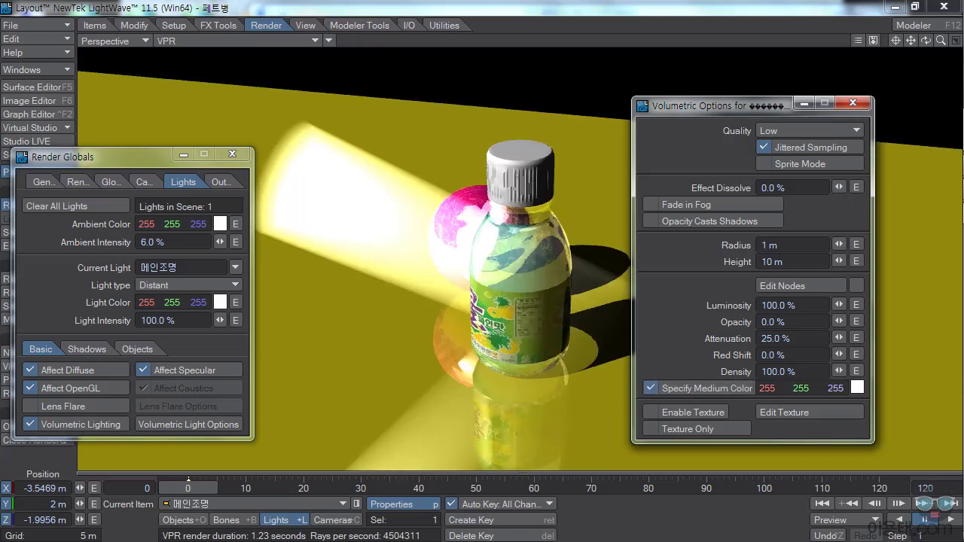
click(857, 388)
click(634, 189)
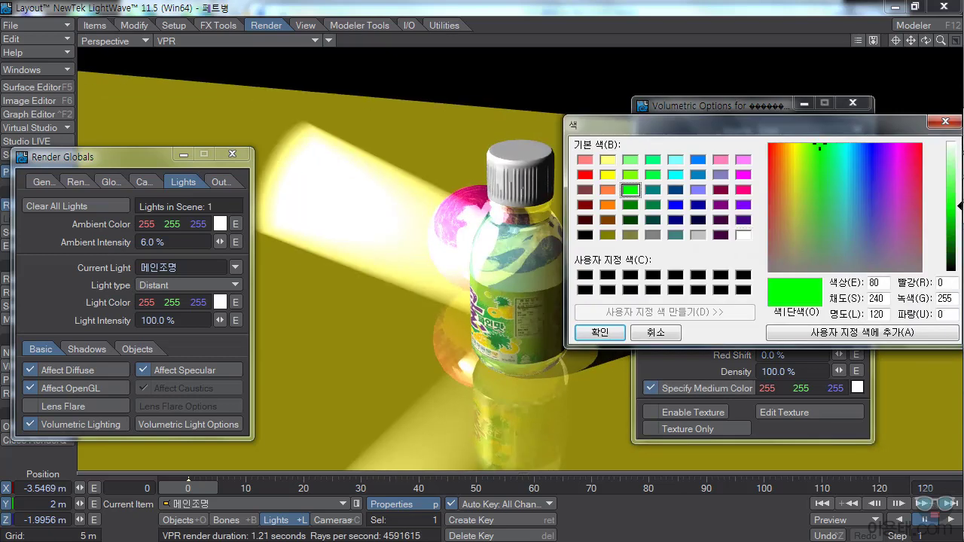
click(607, 327)
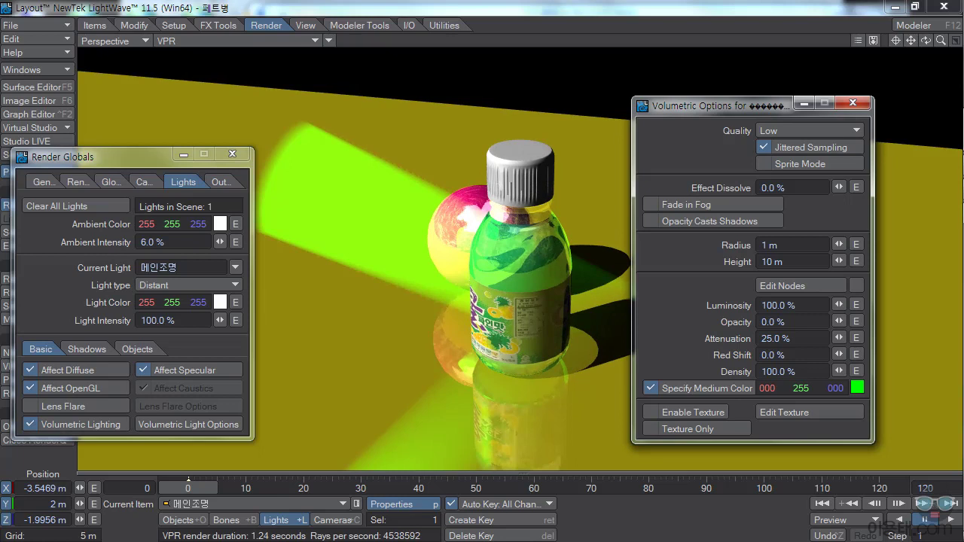
click(697, 388)
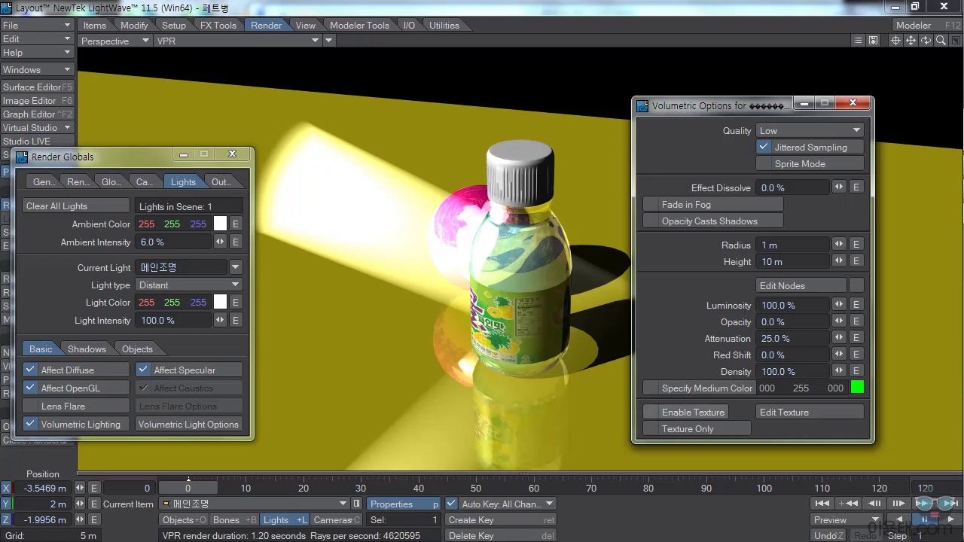
Try 로드.jpg as the volumetric light's image texture, turn Enable Texture off again and close the volumetric options
click(687, 413)
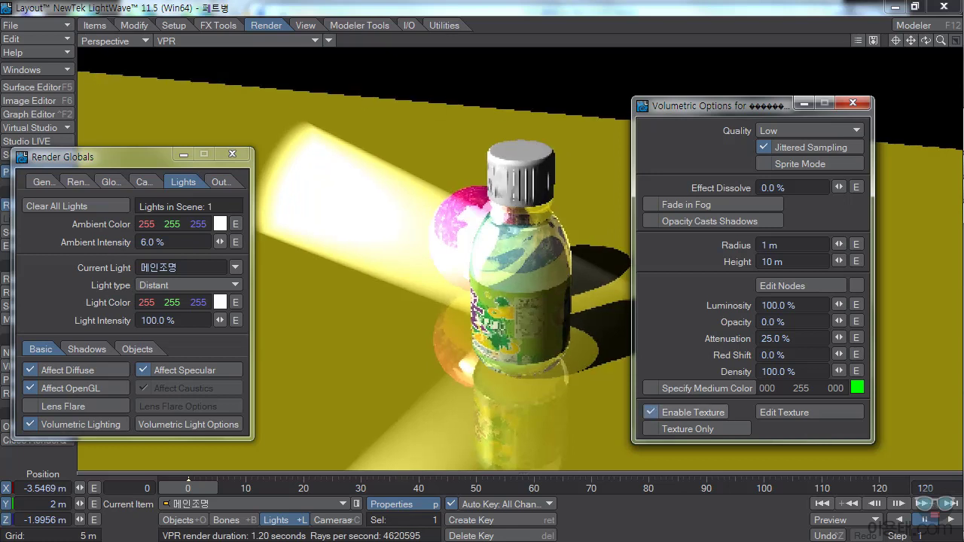
click(800, 412)
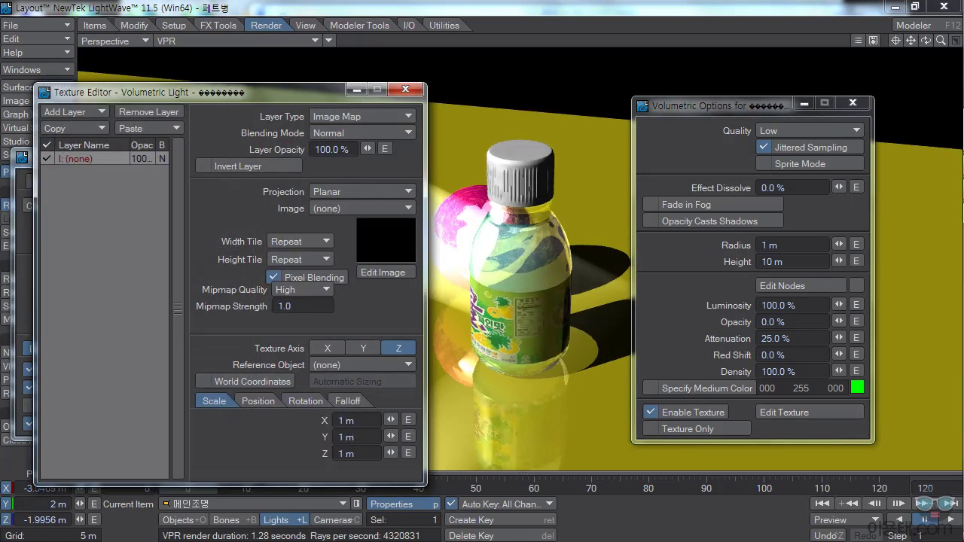
click(332, 208)
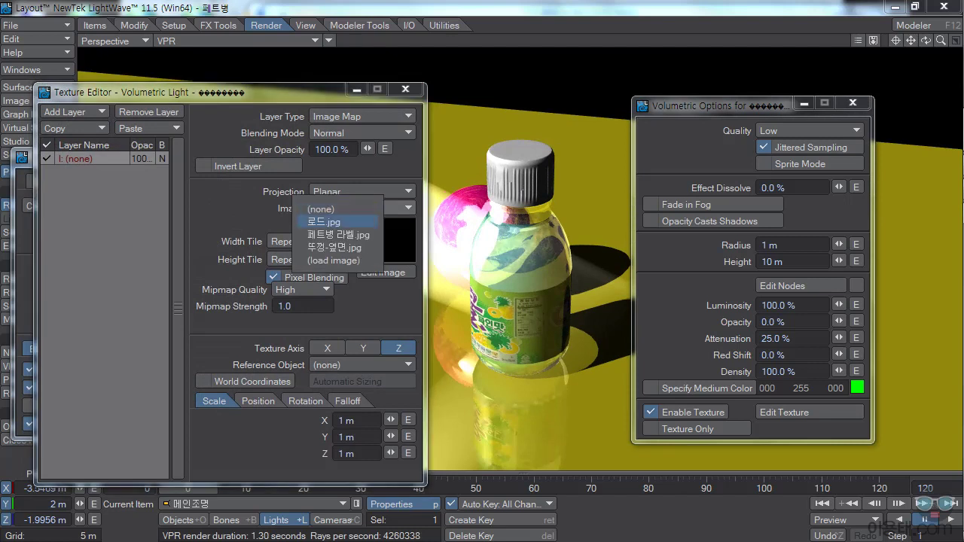
click(324, 221)
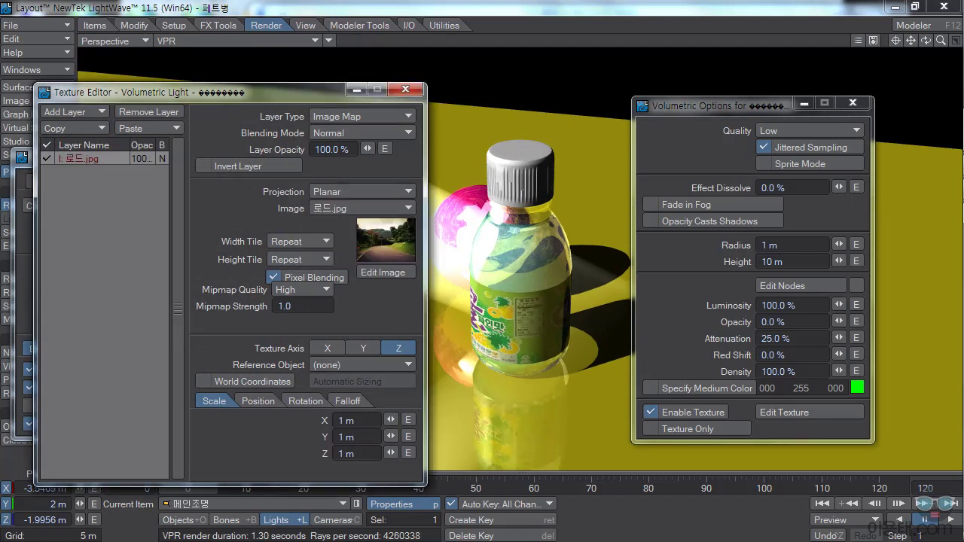
drag(189, 92, 158, 262)
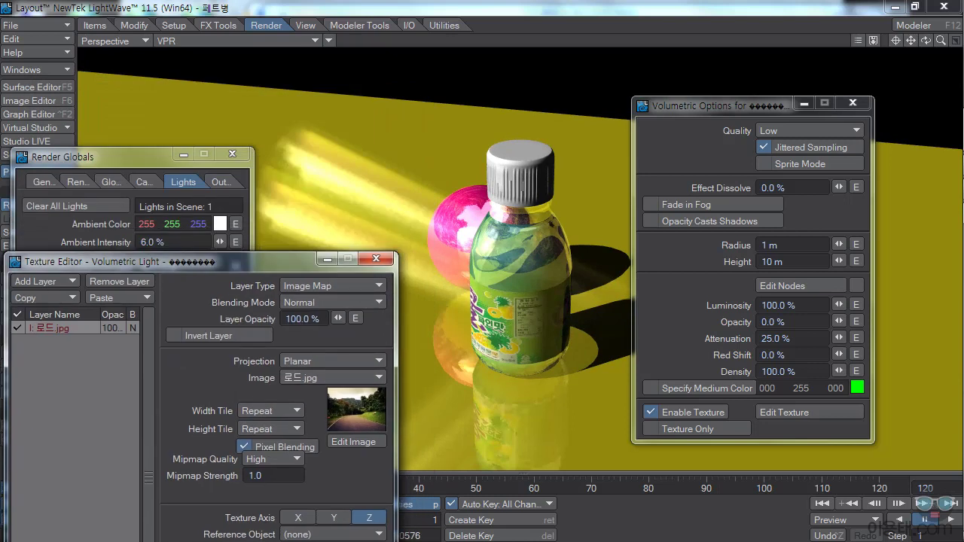
drag(158, 261, 196, 88)
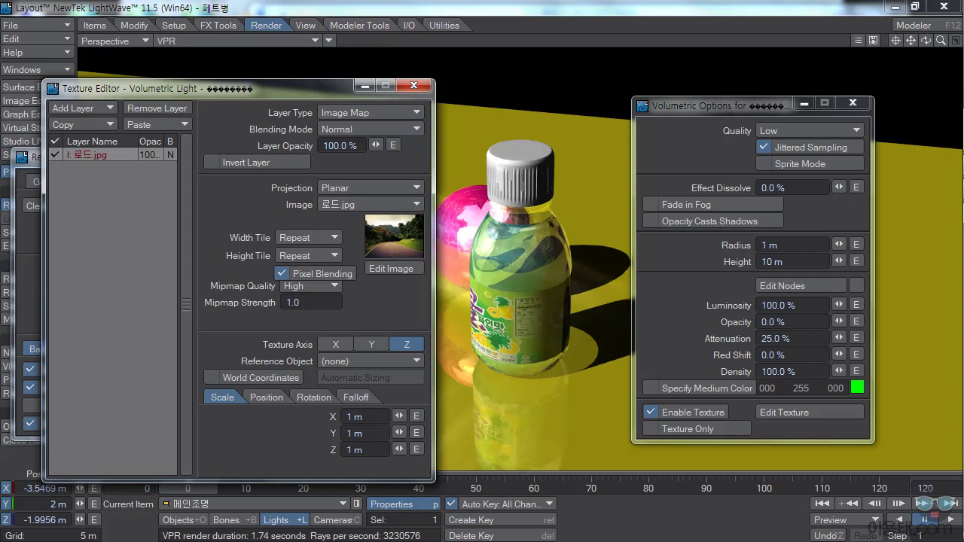
click(424, 87)
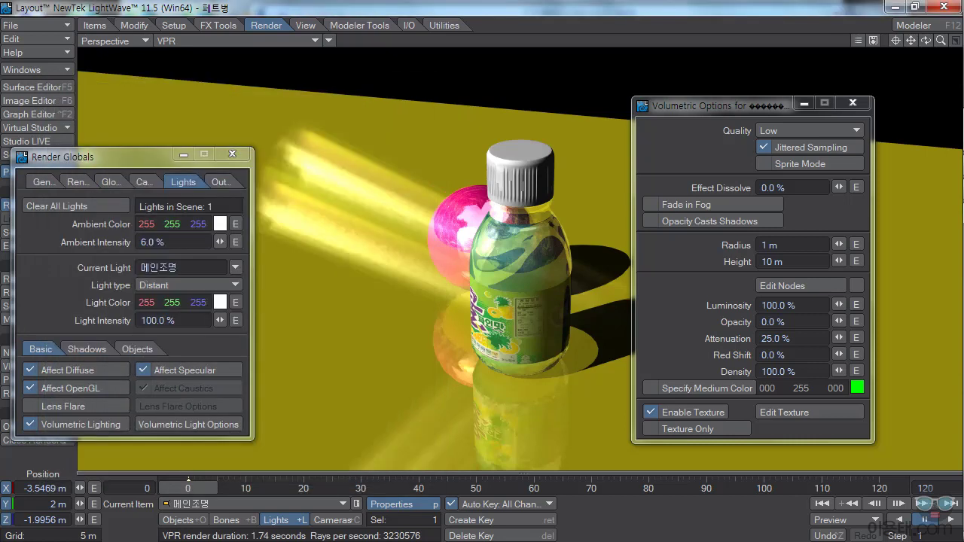
click(693, 412)
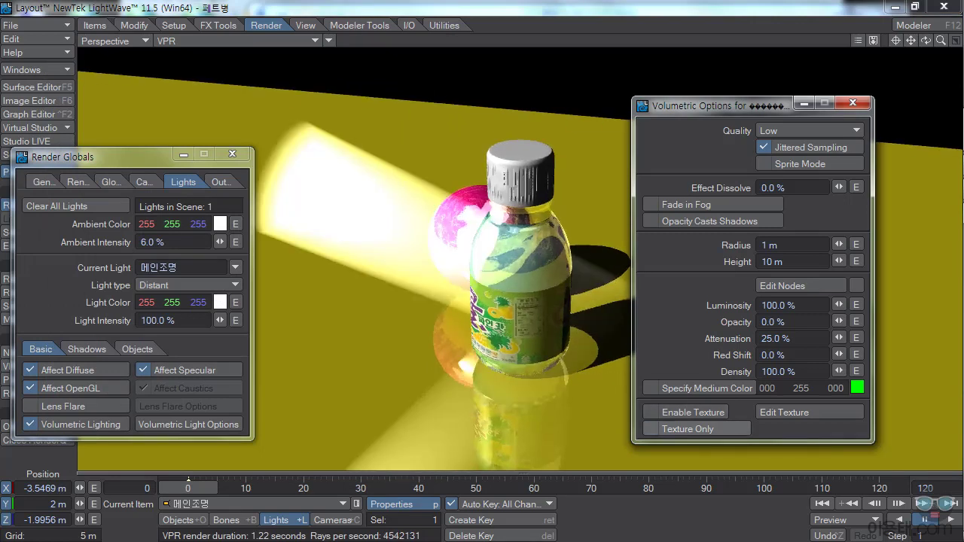
click(853, 103)
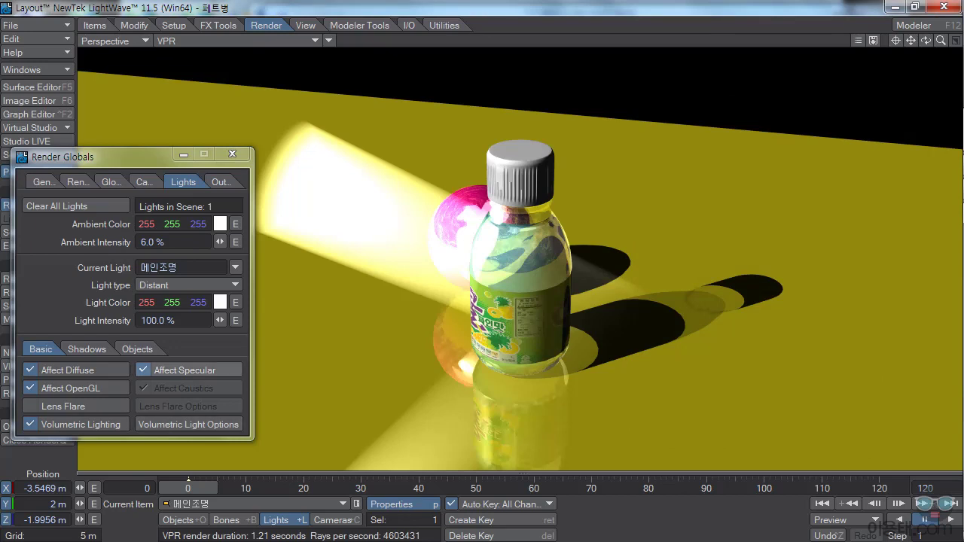
Try the Spotlight type for 메인조명, return it to Distant and turn off Volumetric Lighting
click(188, 285)
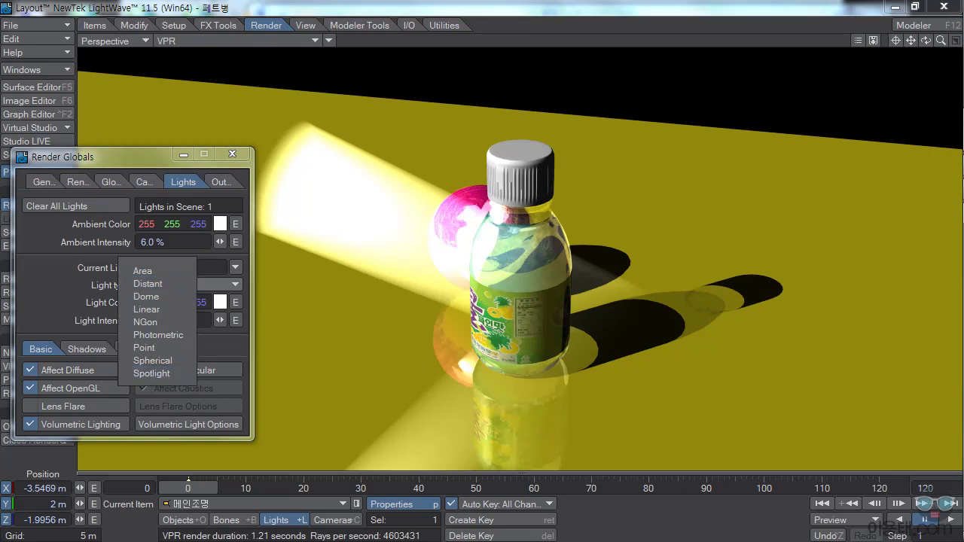
click(154, 373)
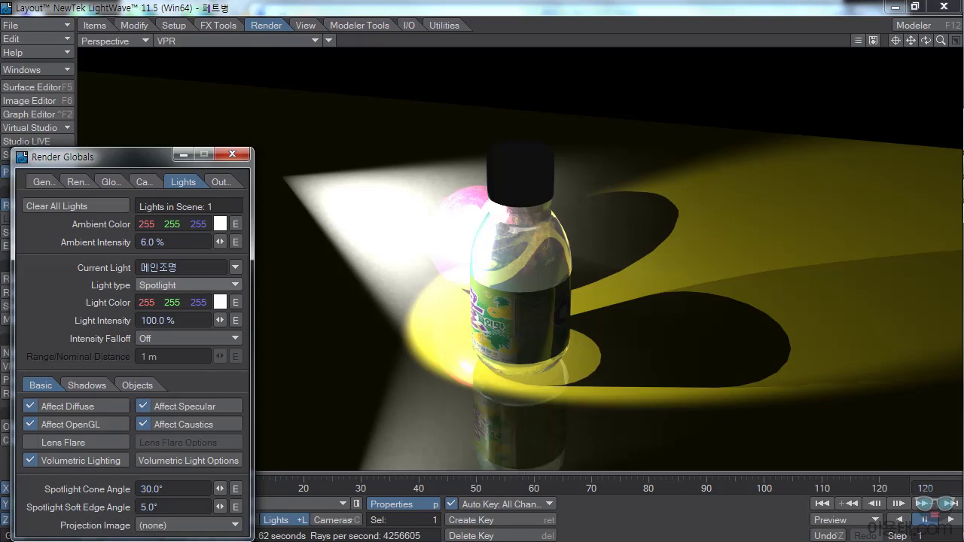
click(189, 285)
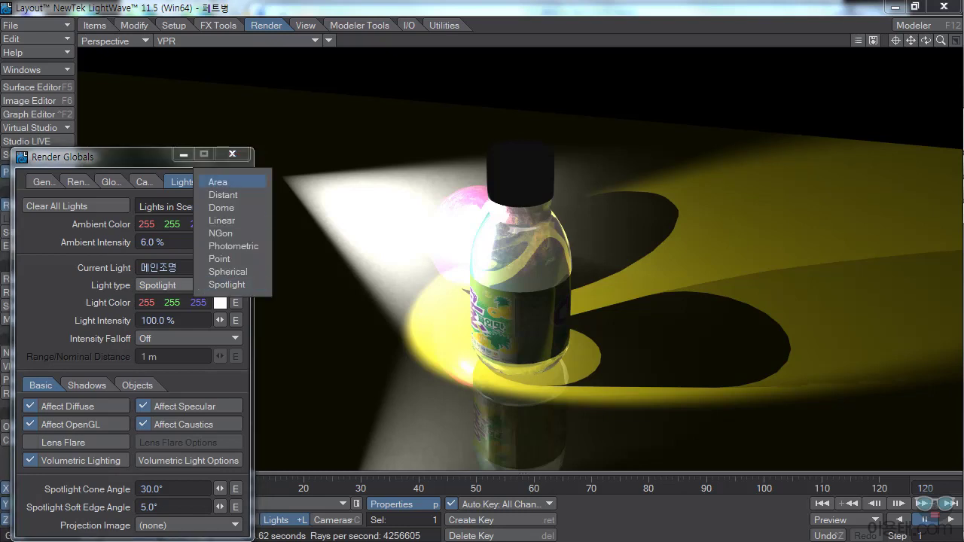
click(223, 195)
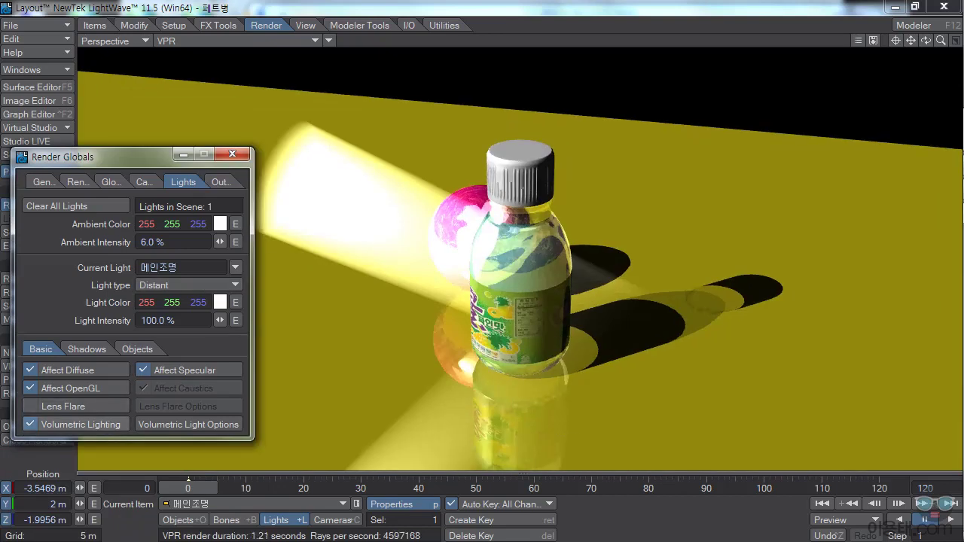
click(76, 424)
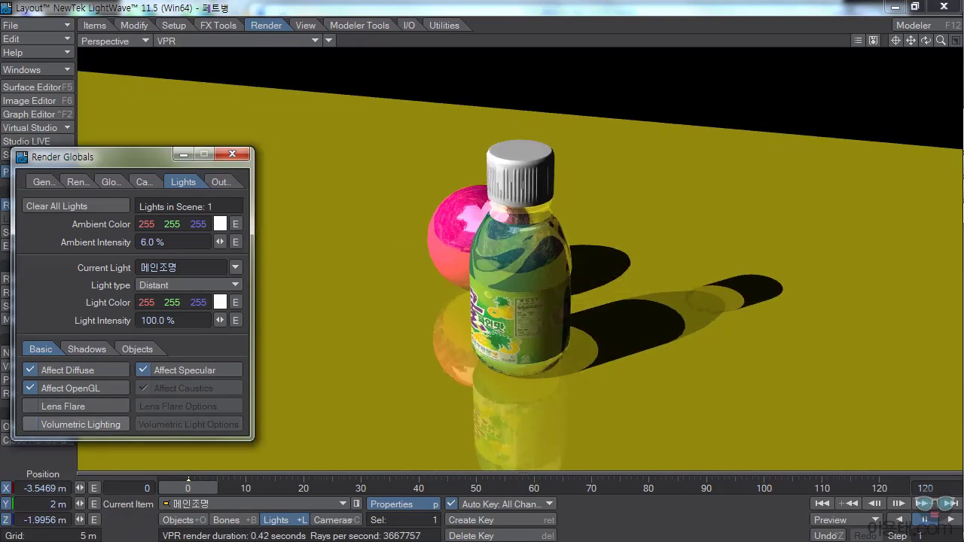
Try the 메인조명 light with Shadow Type Off and return it to Ray Trace
click(86, 349)
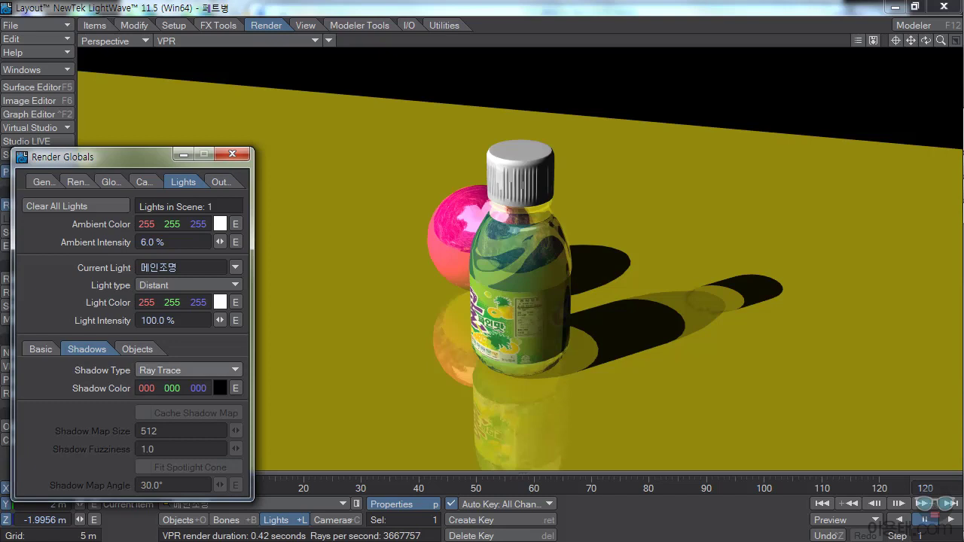
click(147, 369)
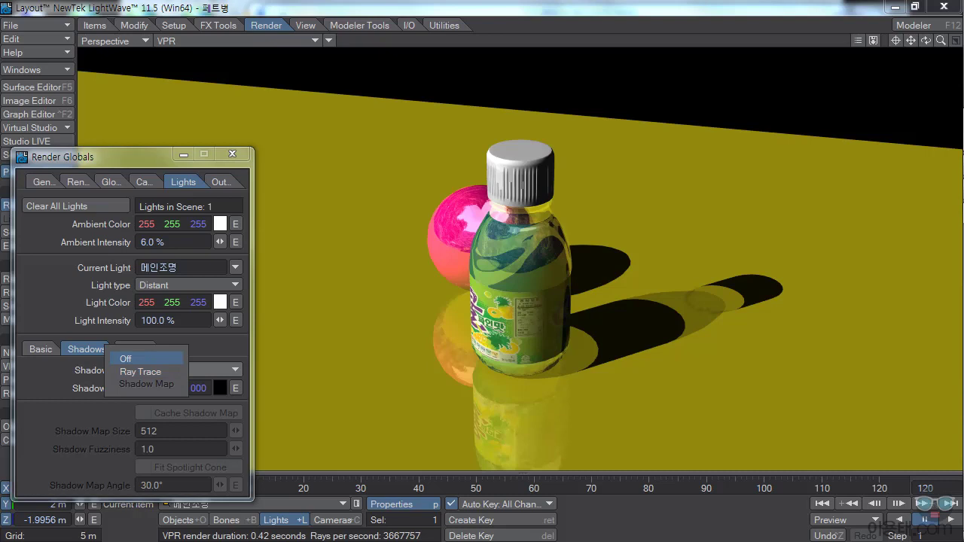
click(144, 358)
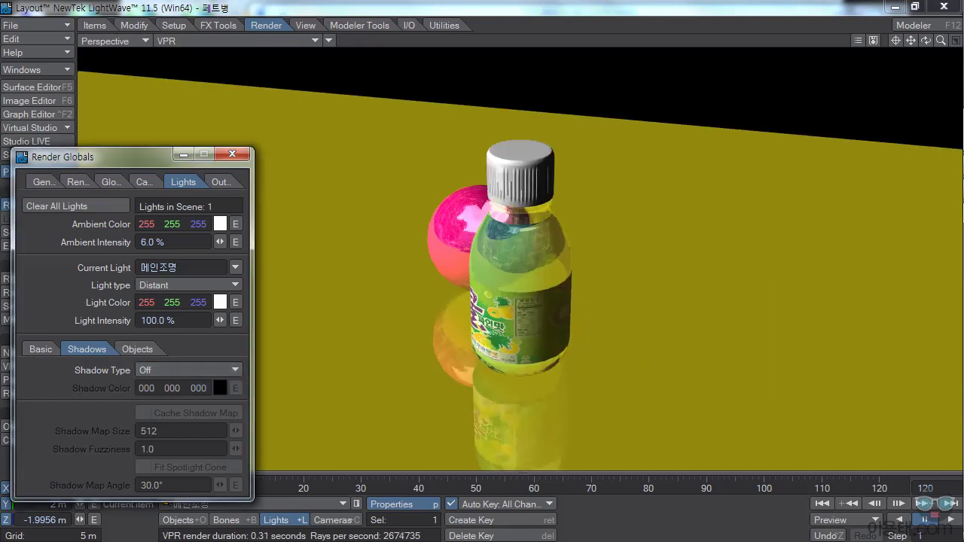
click(151, 369)
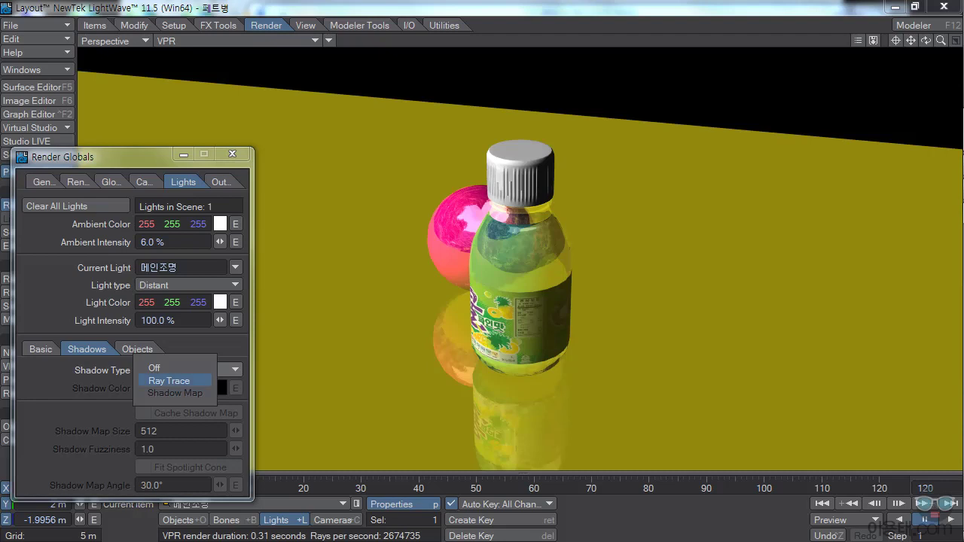
click(169, 381)
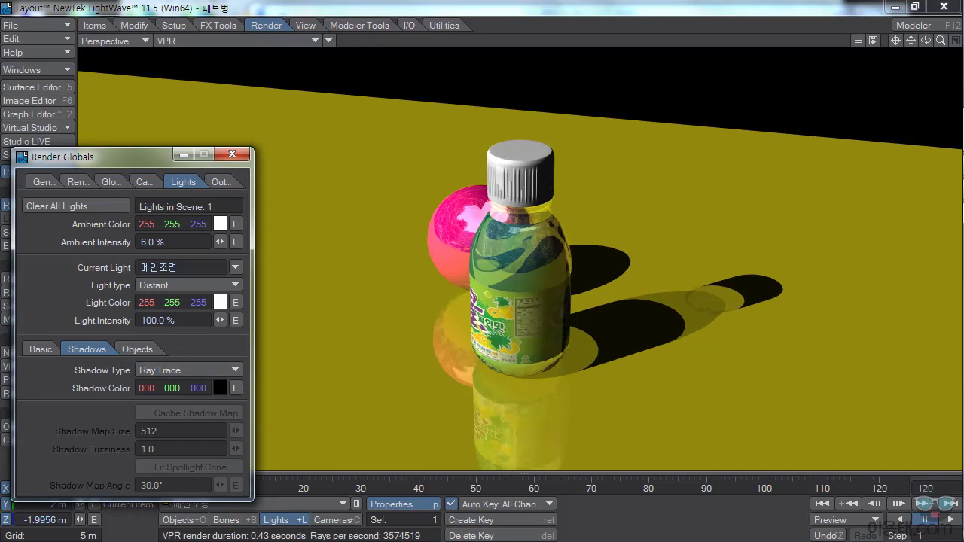
Try a light green shadow color (128, 255, 0) for 메인조명 and return it to black
click(219, 388)
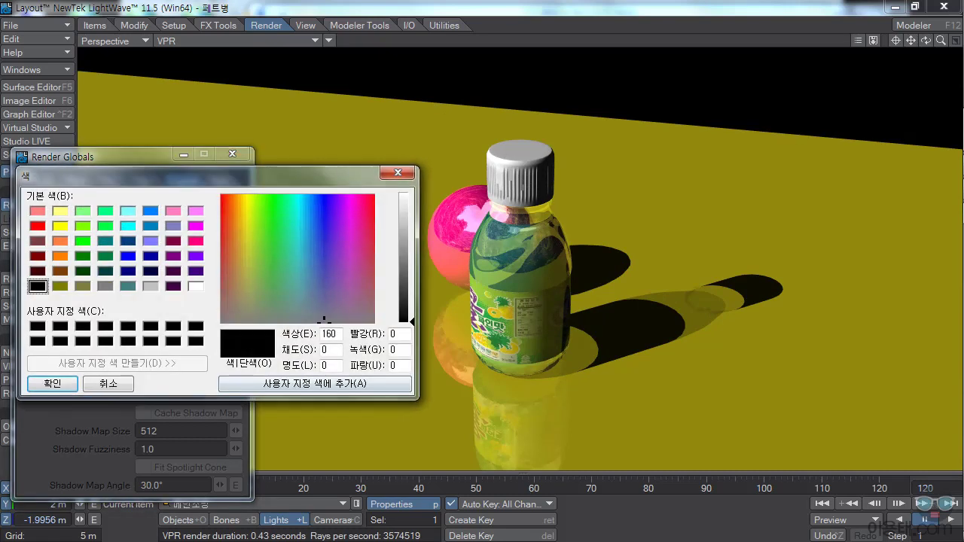
click(260, 196)
click(51, 384)
click(220, 387)
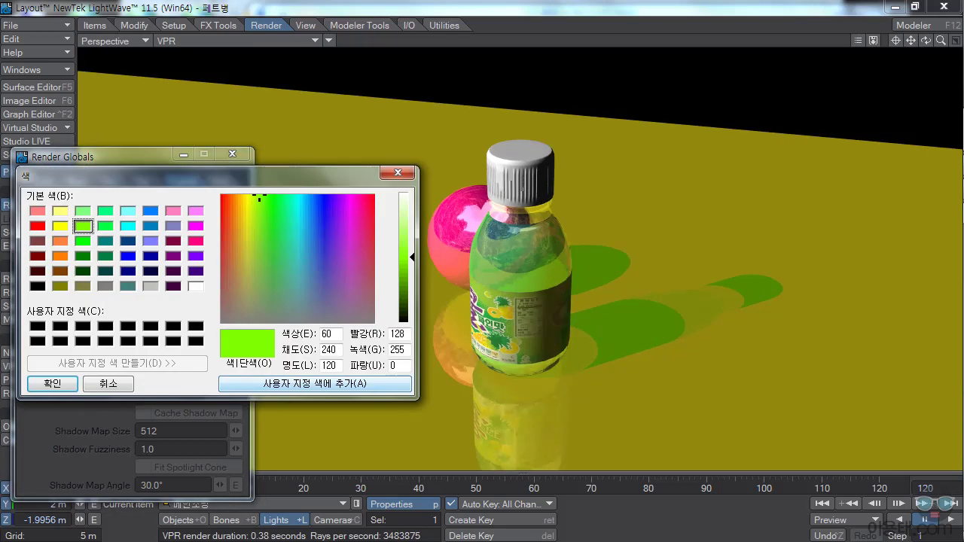
click(37, 285)
click(52, 383)
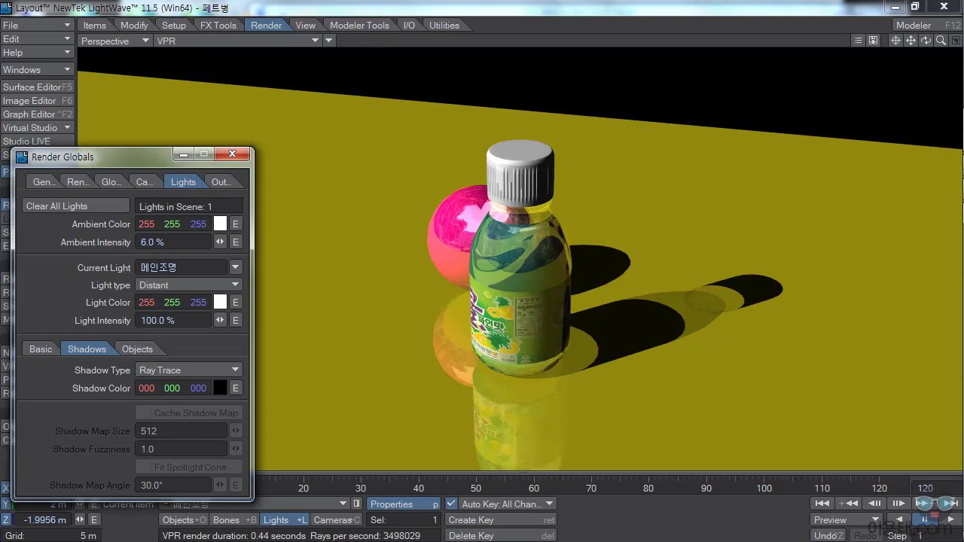
Test excluding 페트병:Layer1, Layer2 and Layer3 in turn from the 메인조명 light, including each one again
click(137, 349)
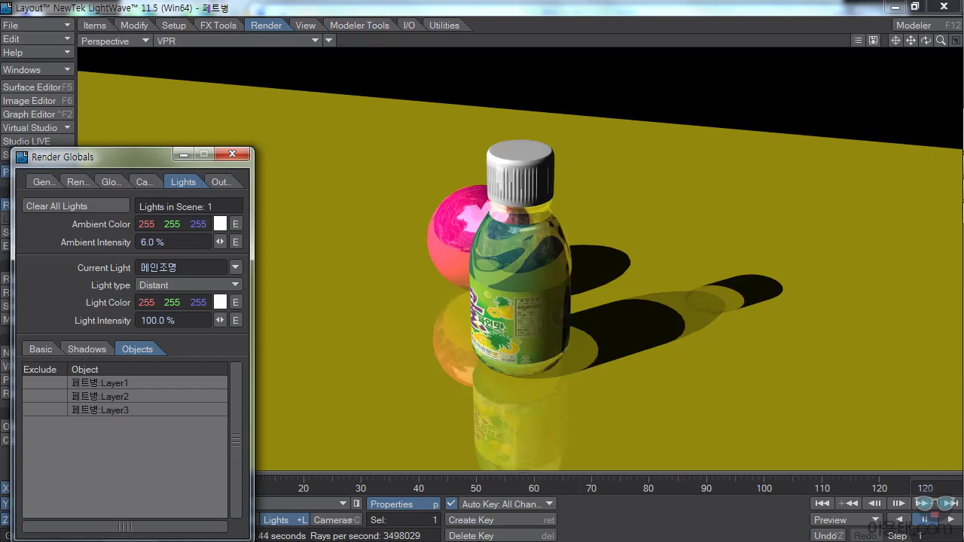
click(100, 383)
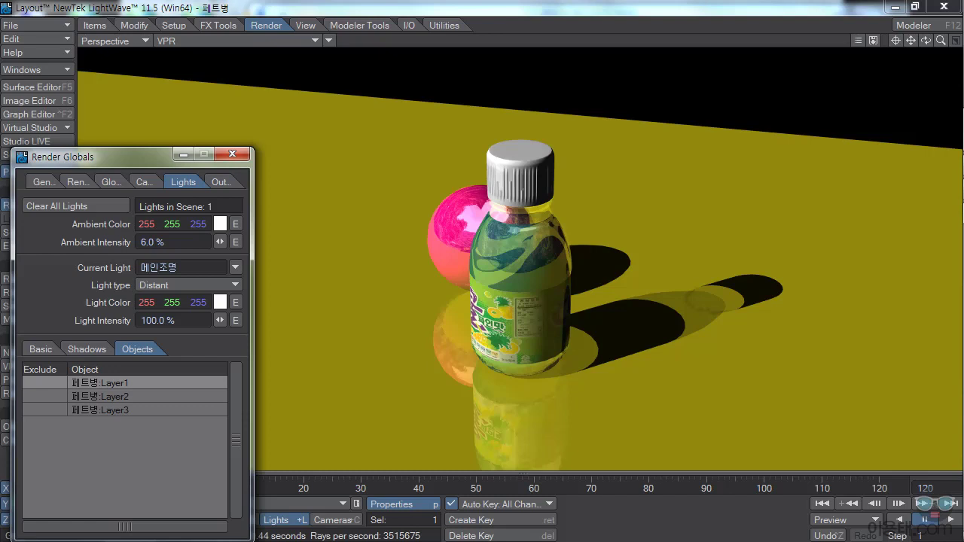
click(36, 383)
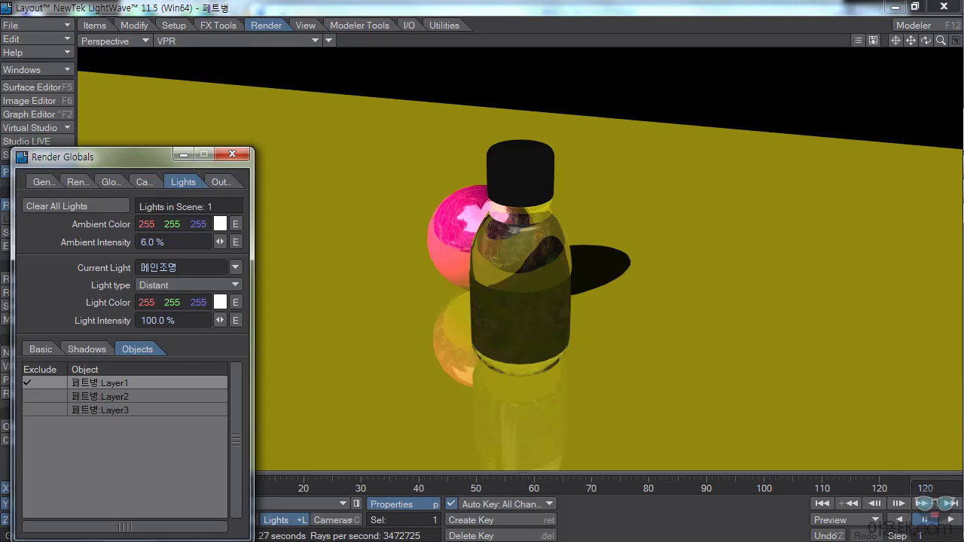
click(36, 383)
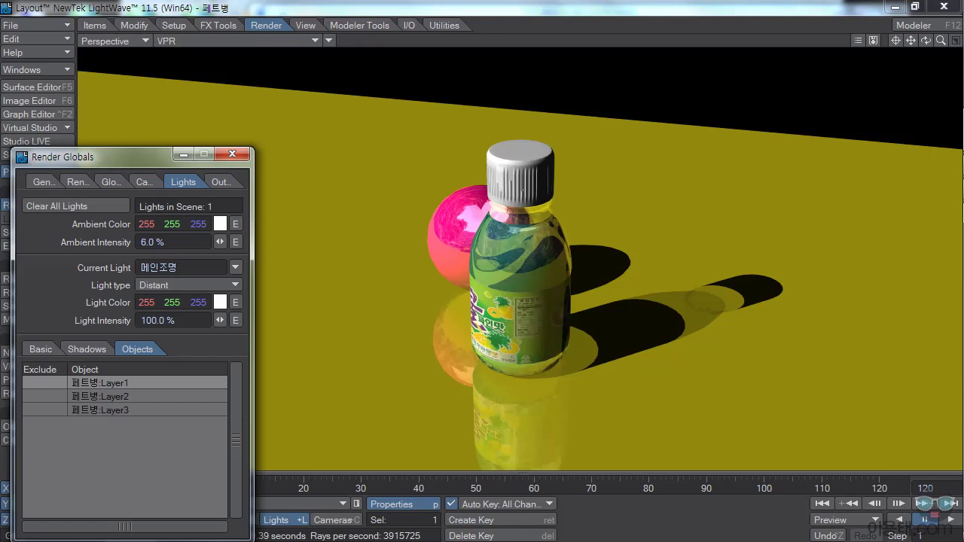
click(33, 396)
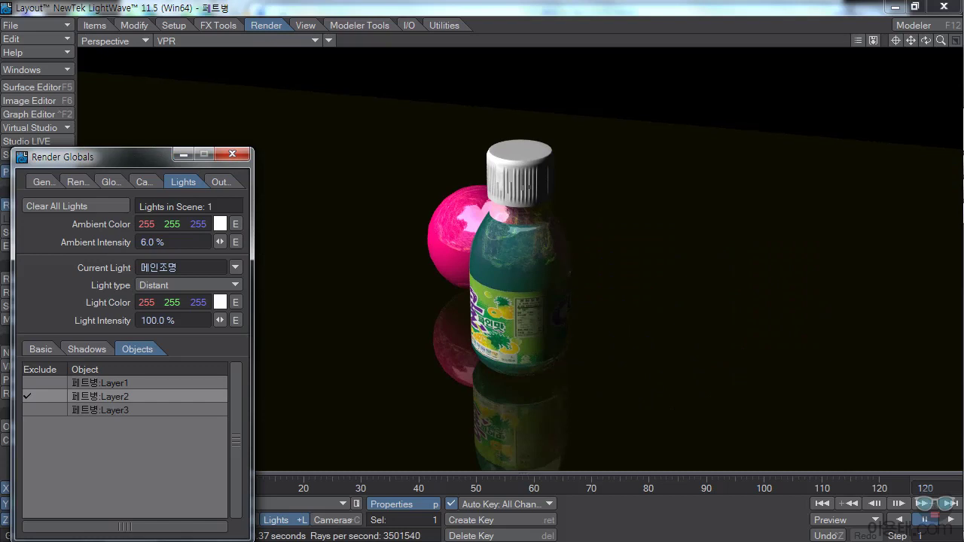
click(33, 396)
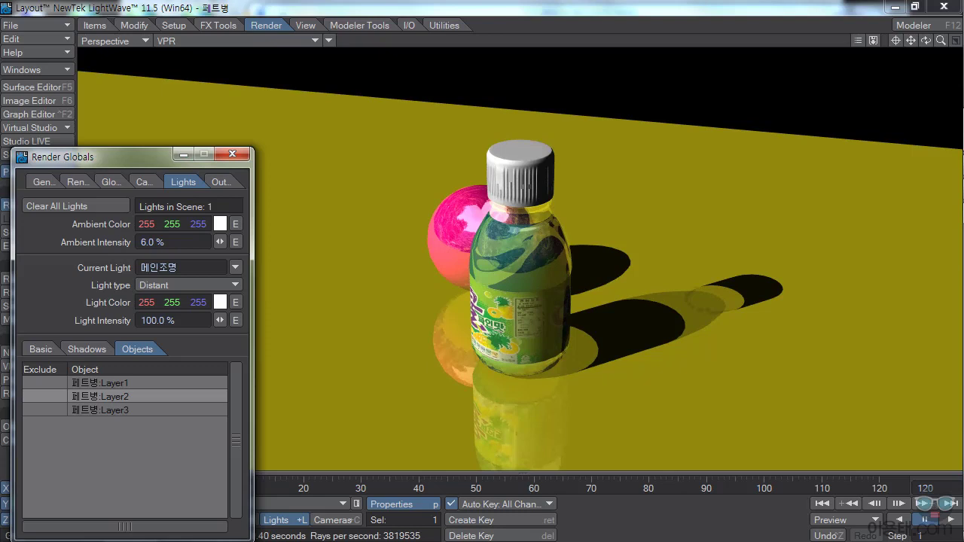
click(34, 409)
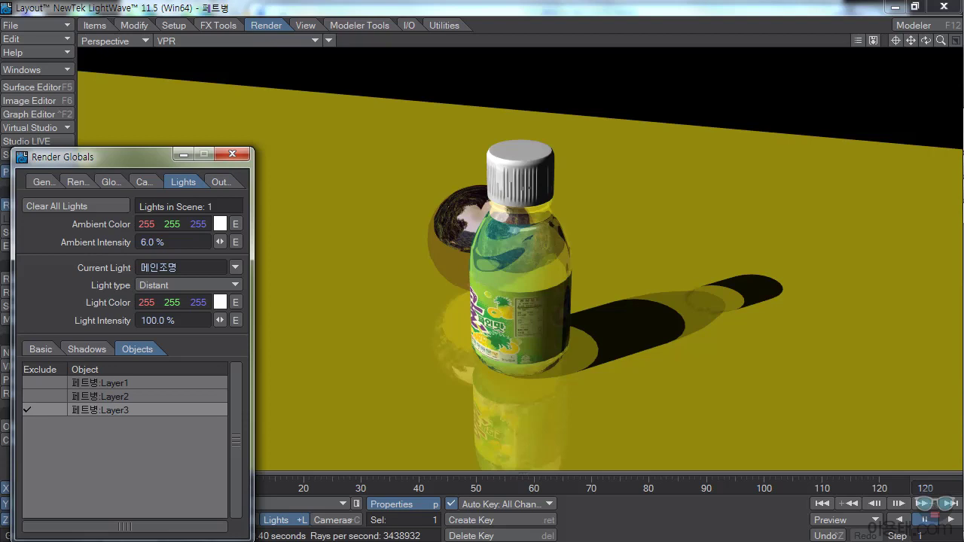
click(27, 410)
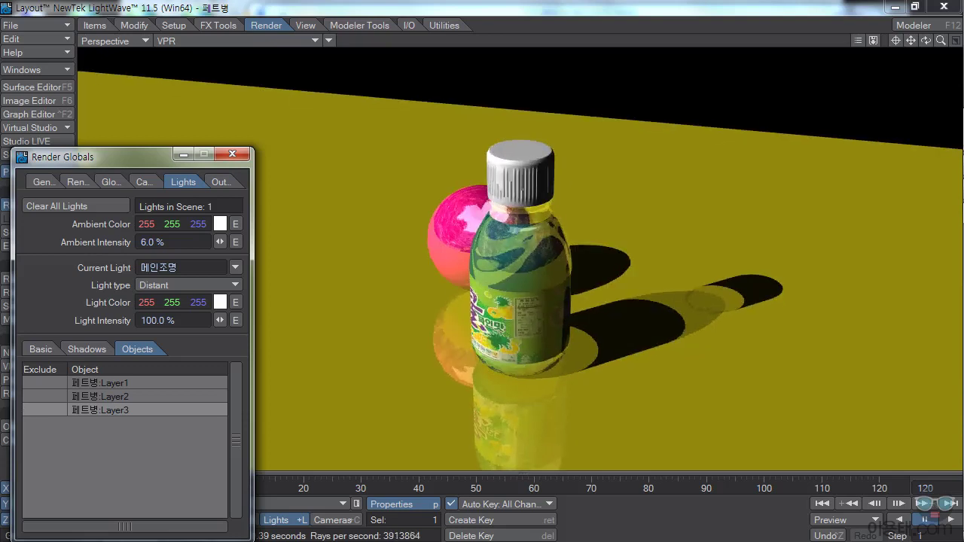